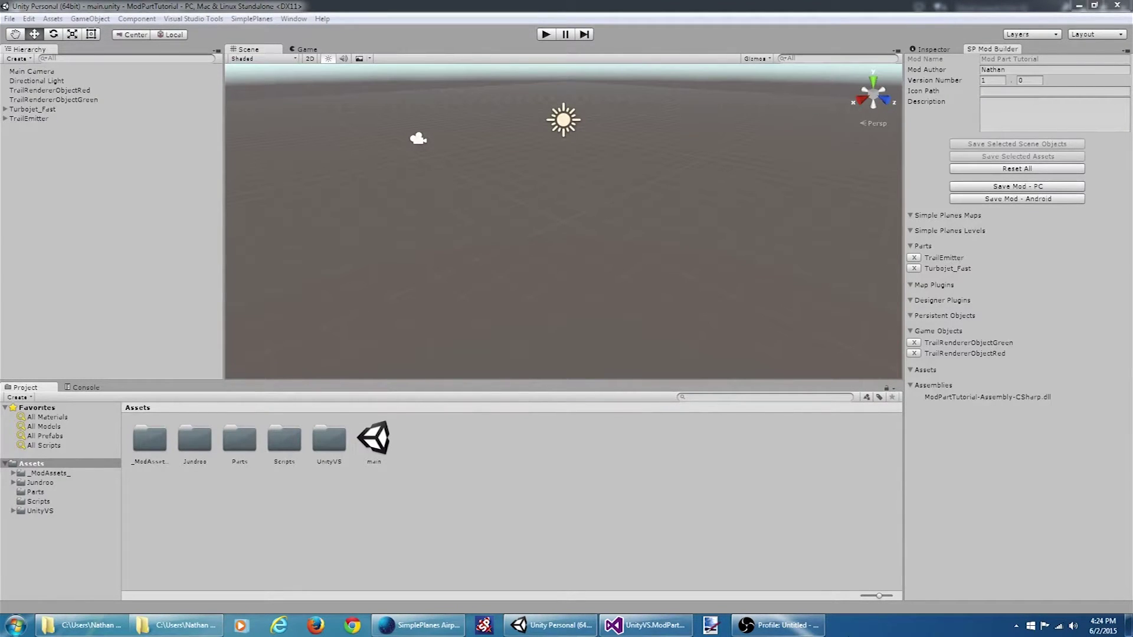
- Search the Asset Store for "omega weapons"
click(739, 399)
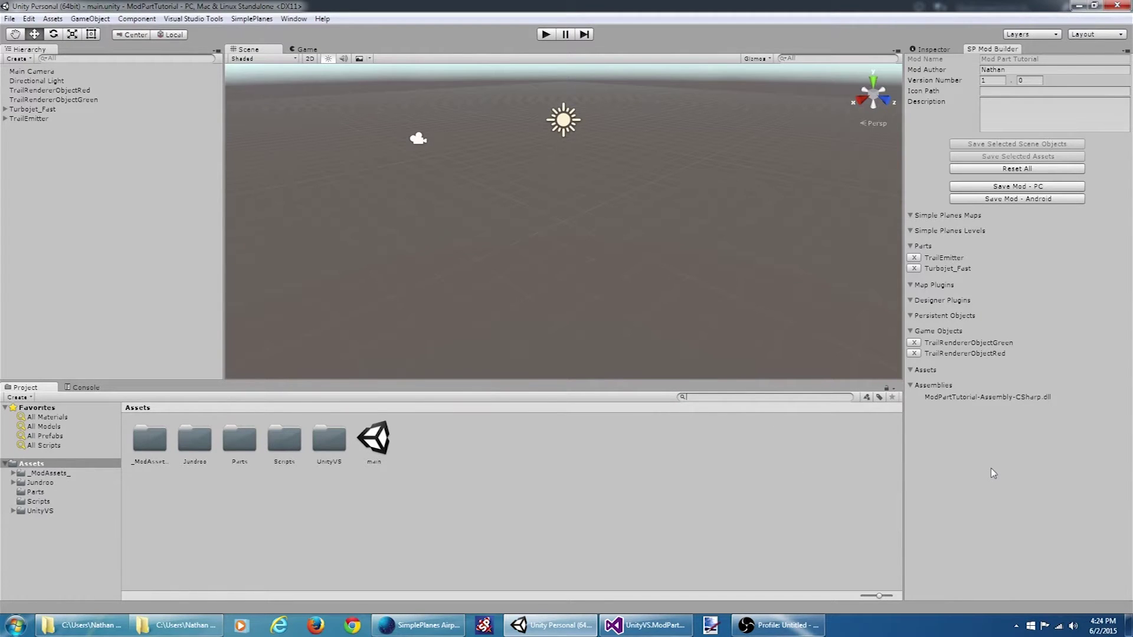
text(ome)
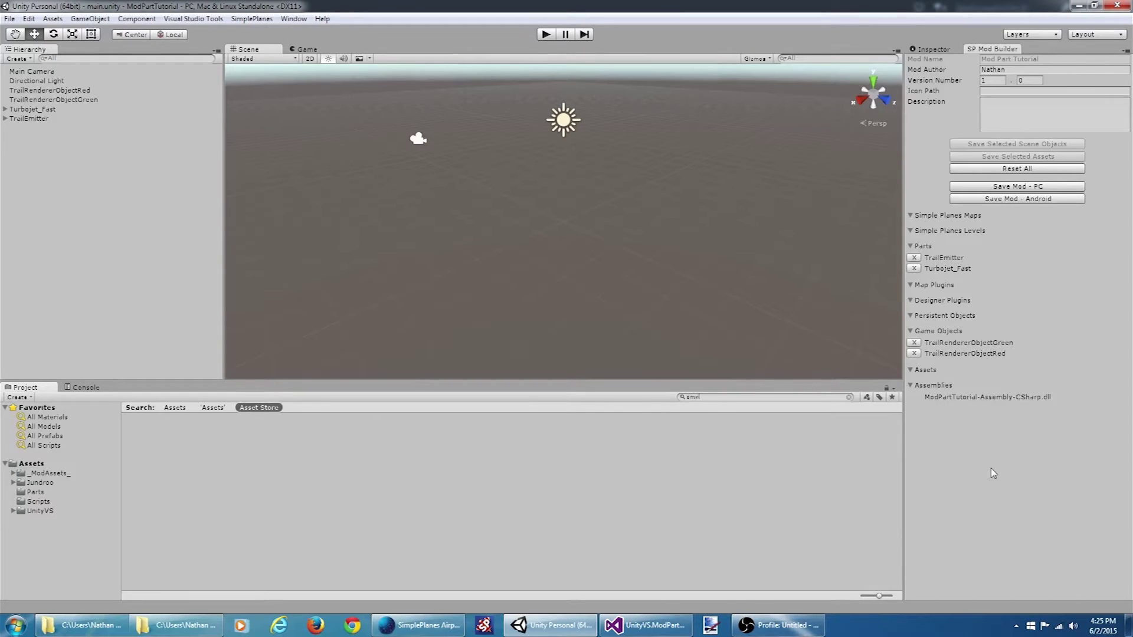
text(ga weapons)
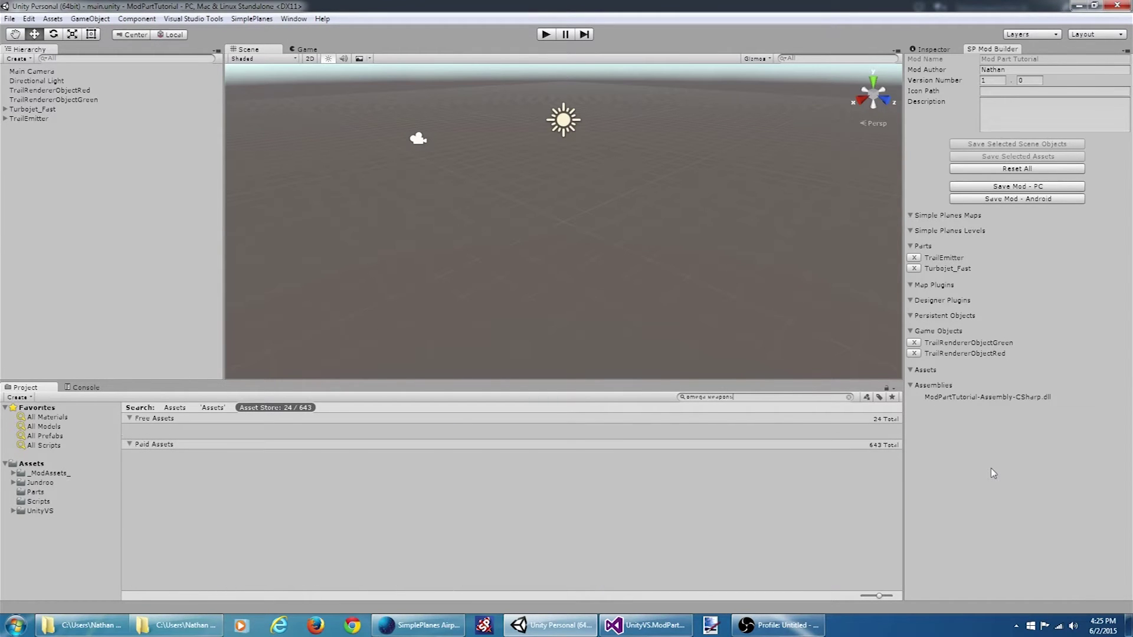
- Open the store page of the free weapon03 model, then download and import the Omega Weapons package into the project
click(150, 447)
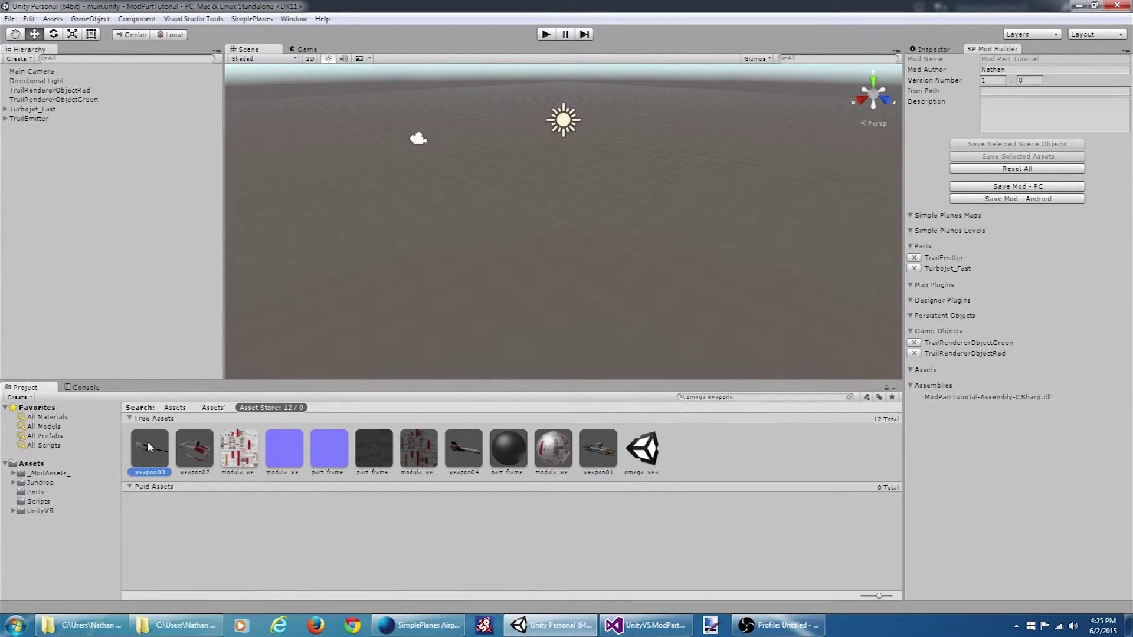
double_click(149, 446)
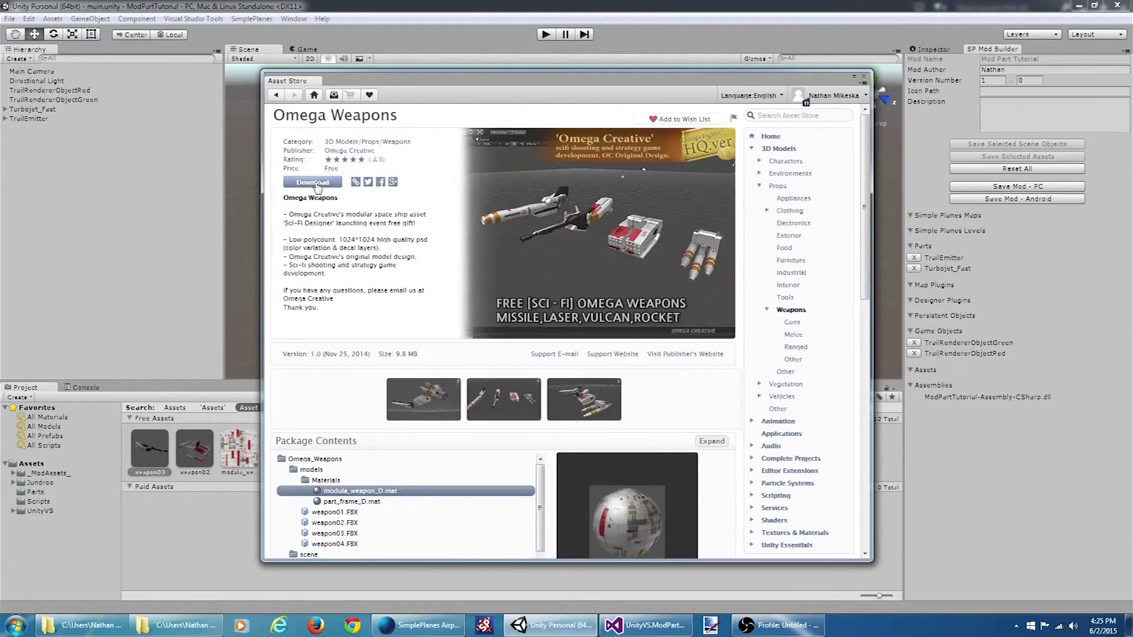
click(316, 184)
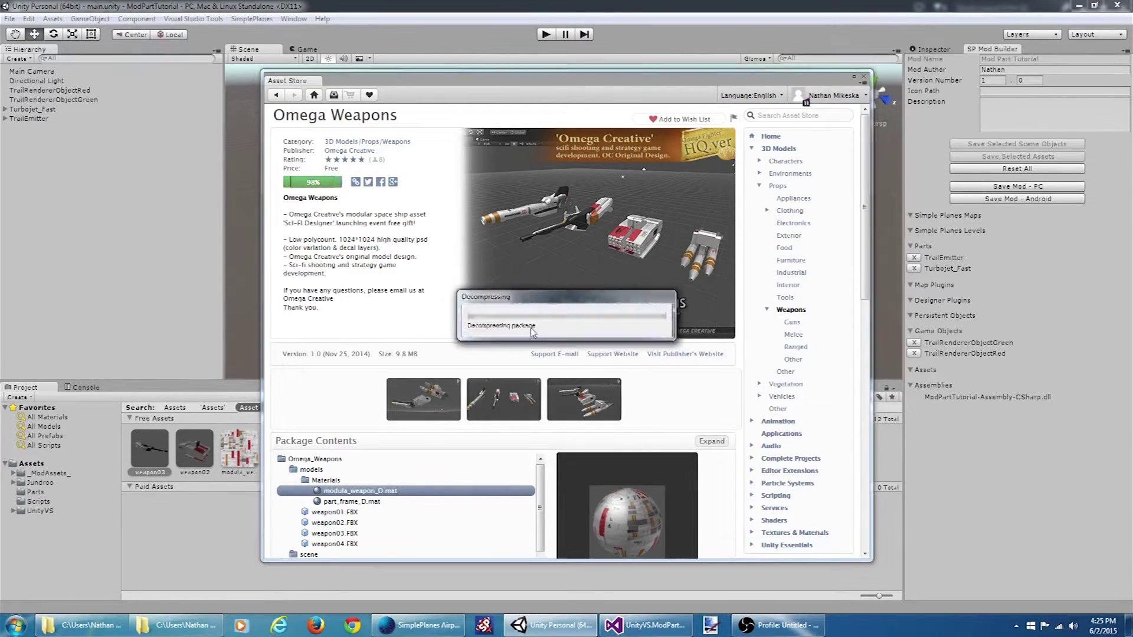
click(198, 215)
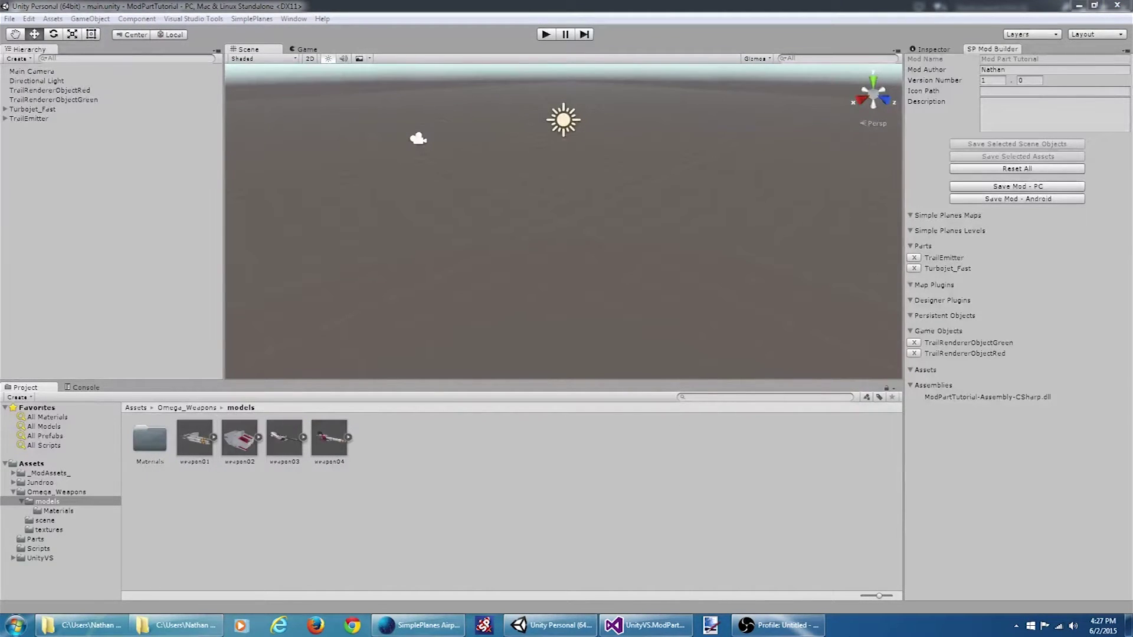
- Add a SimplePlanes Part game object to the scene and initialise its Part script as a new part
click(256, 21)
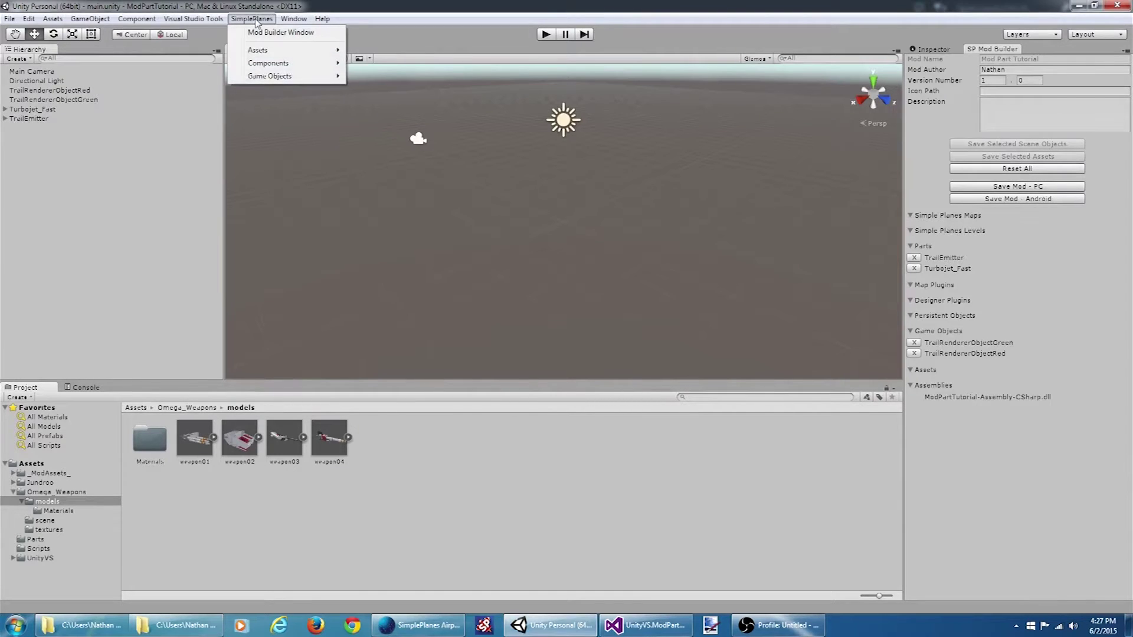
mouse_move(281, 76)
click(417, 89)
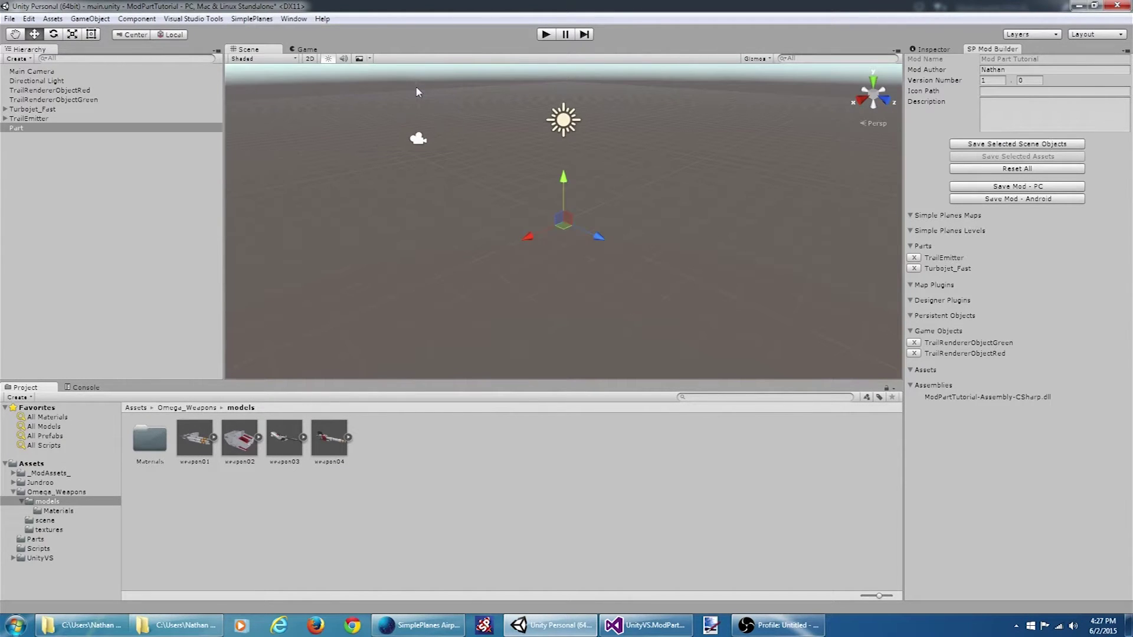
click(959, 52)
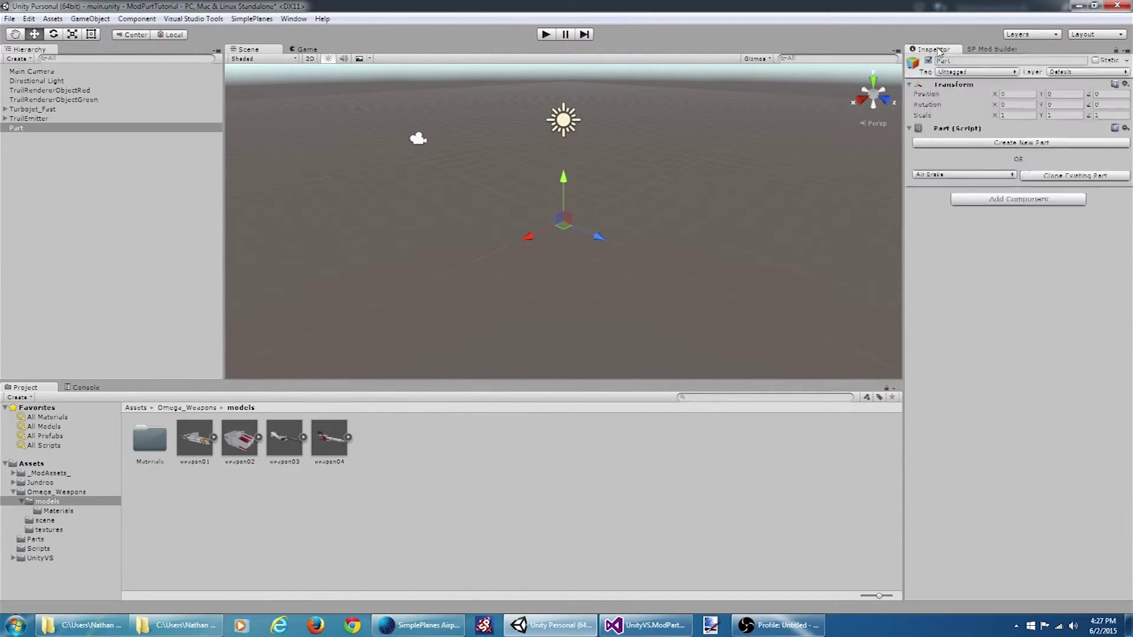
click(1028, 144)
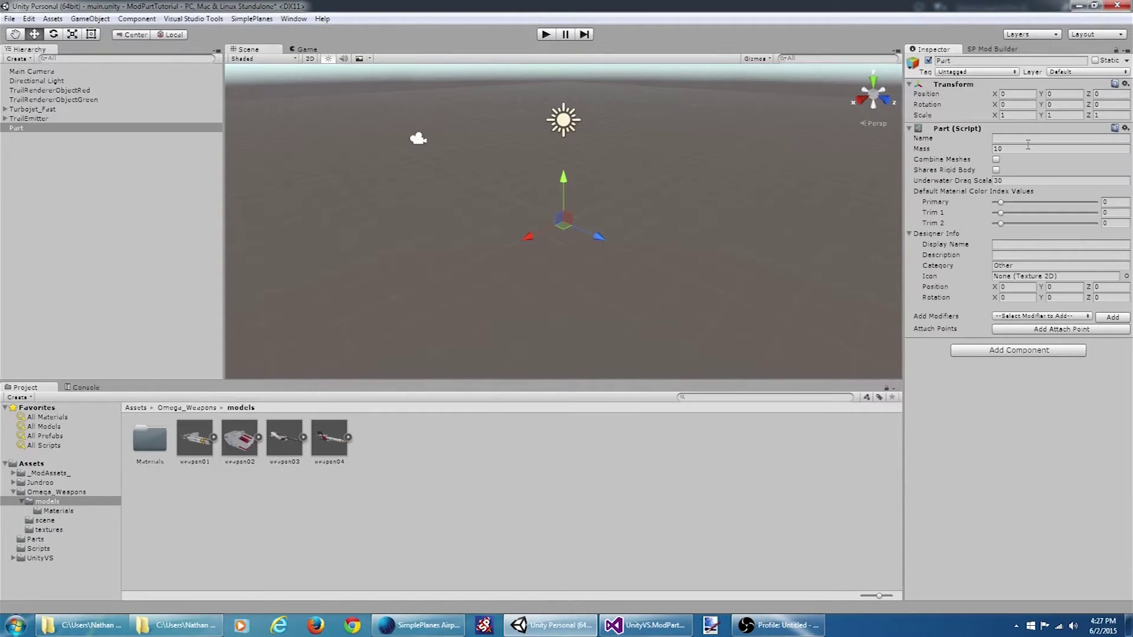
- Set the name in the Part script to OmegaWeapon
click(1028, 139)
text(OmegaWeaopn)
key(BackSpace)
key(BackSpace)
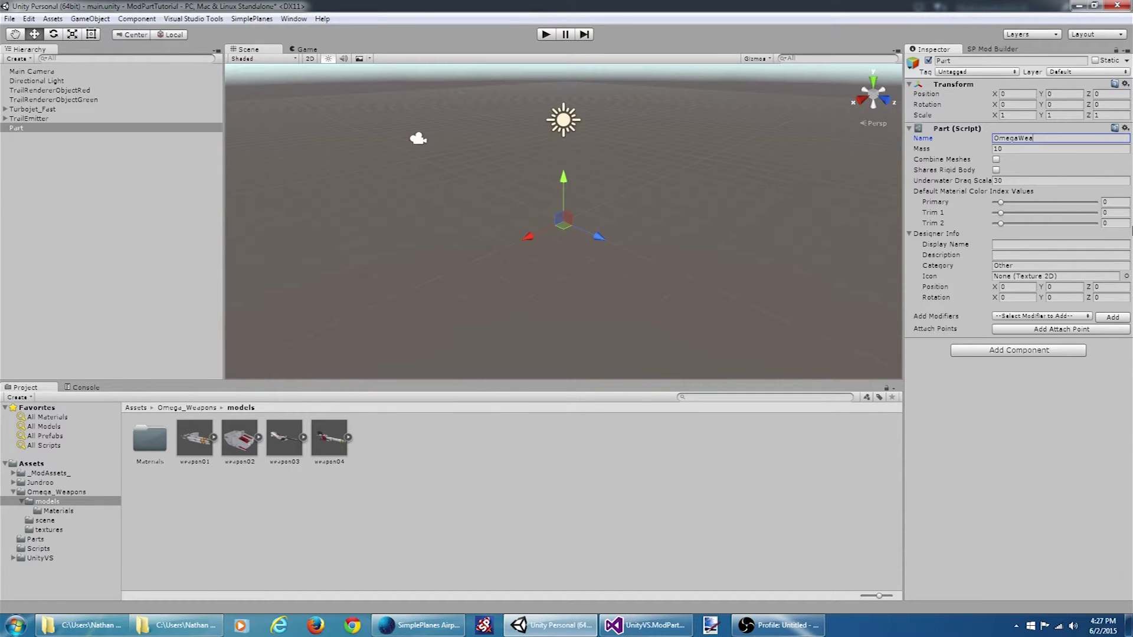
text(pon)
- Give the part the display name "Omega Weapon" and the description "A big gun"
click(1018, 244)
text(Om)
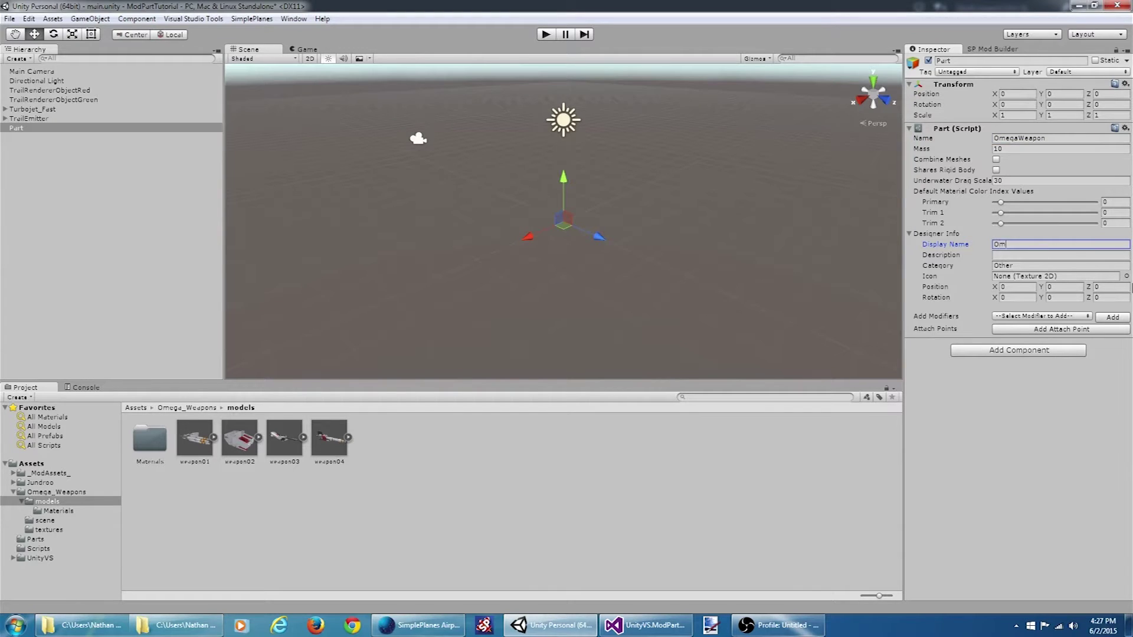
text(ega Weapon)
key(Tab)
text(A)
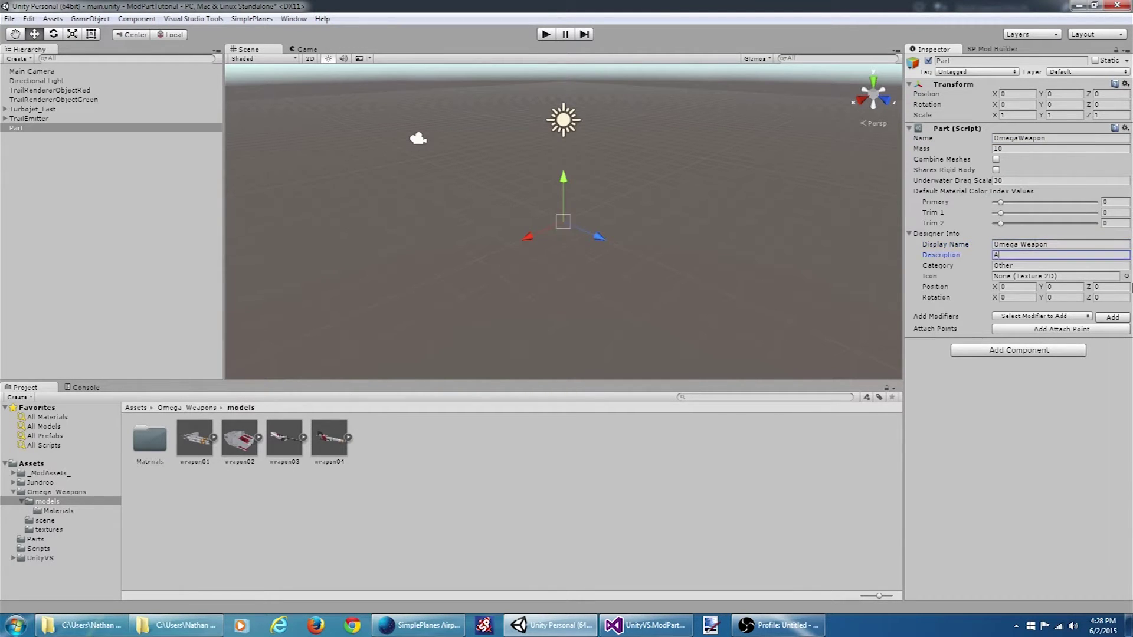
text( big gun)
- Set the part's category to Weapons and its mass to 200
key(Tab)
text(Weapon)
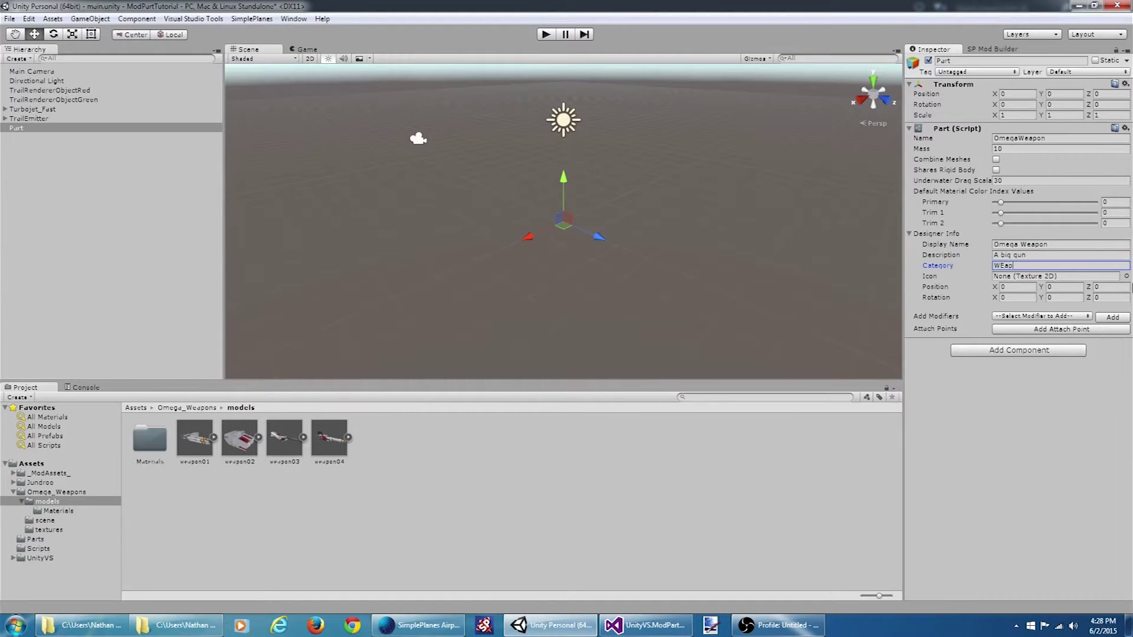
text(s)
click(1011, 150)
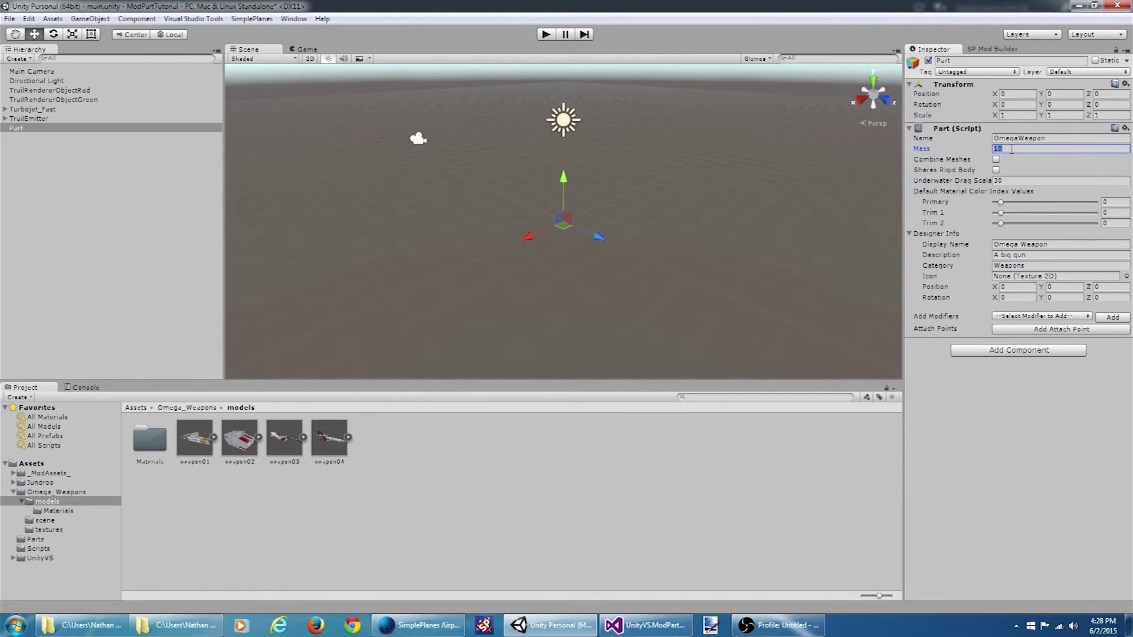
text(200)
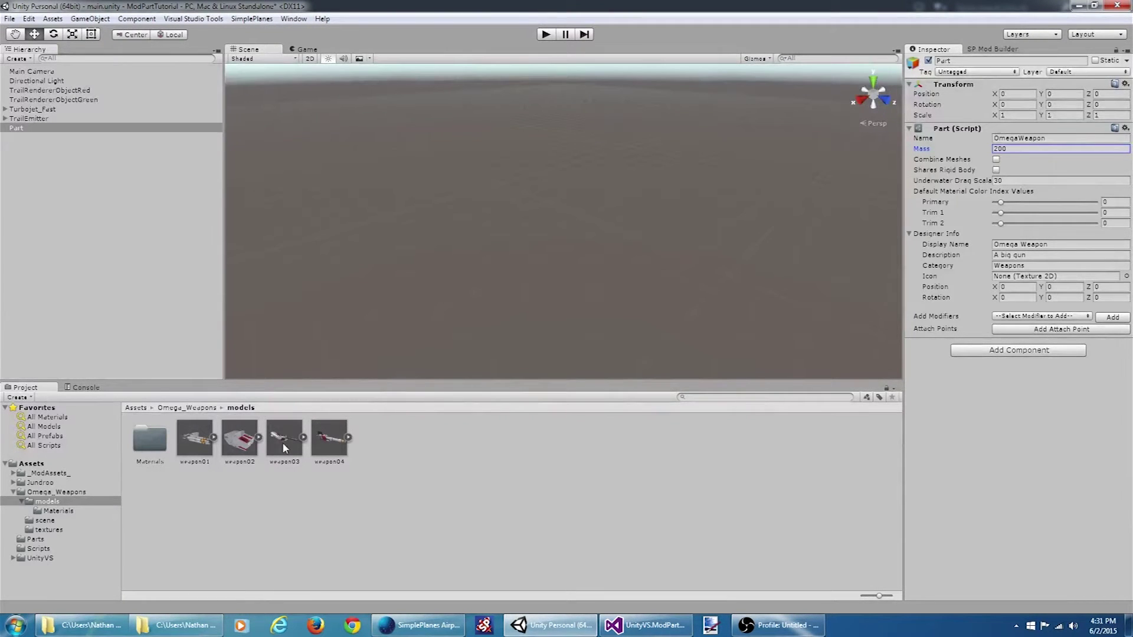
- Add the weapon03 model as a child of the Part object and rename the parent object OmegaWeapon
drag(283, 448, 21, 131)
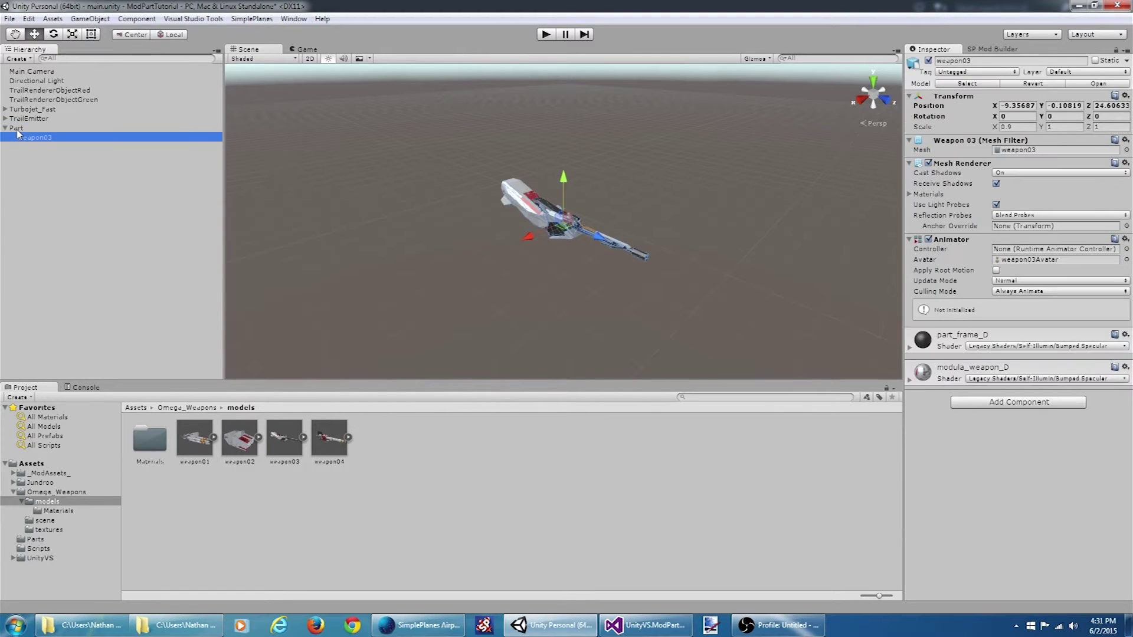
key(F2)
text(Omega)
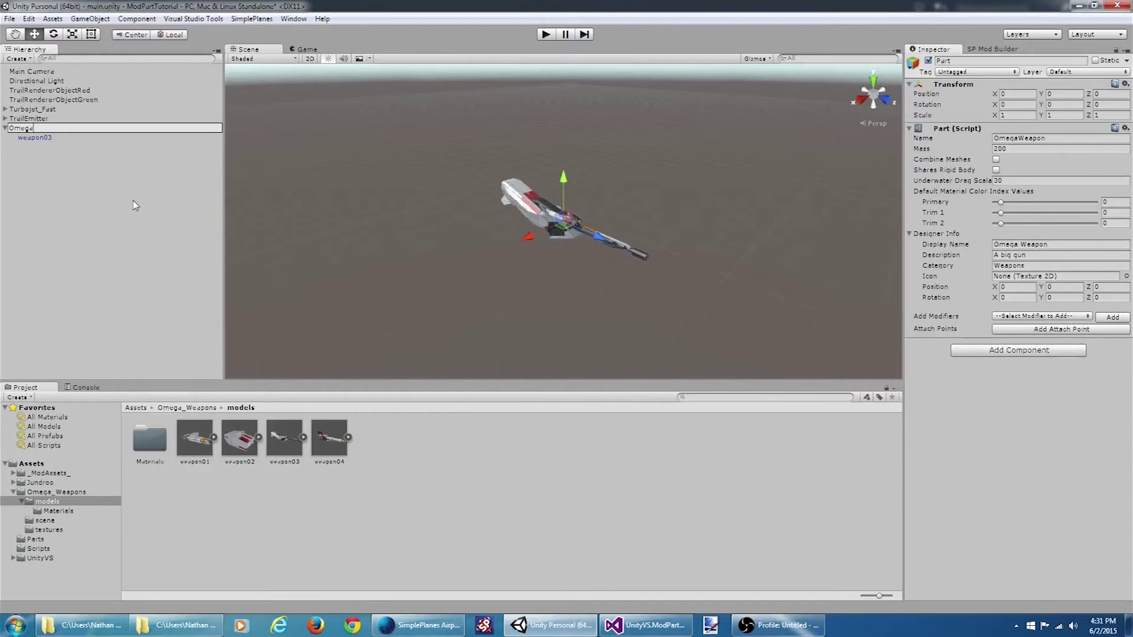
key(Return)
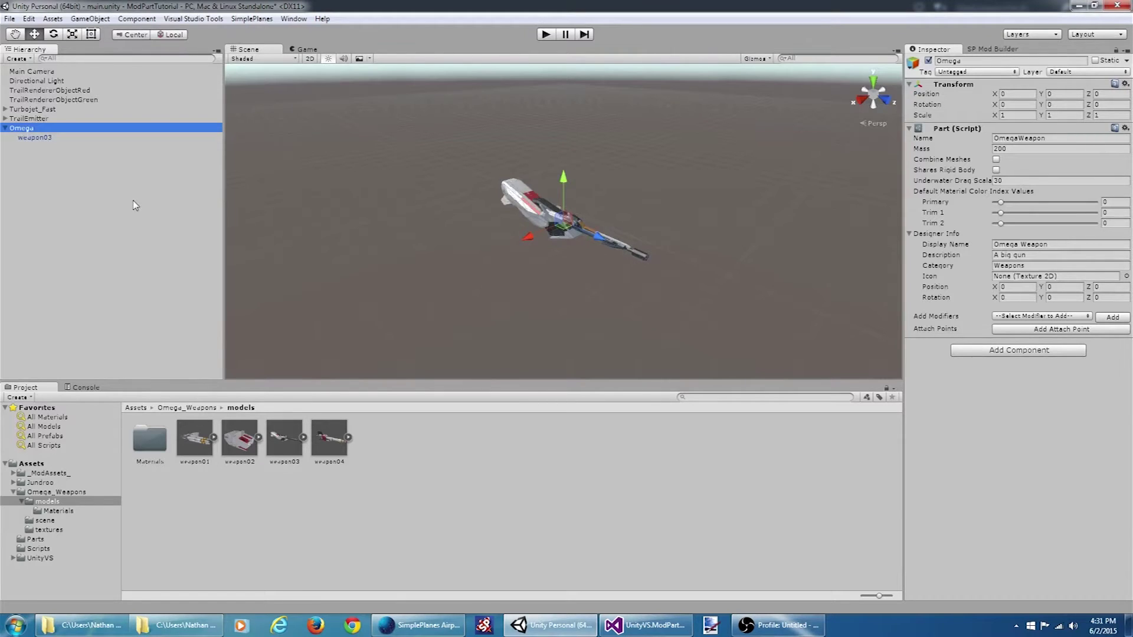
key(F2)
key(End)
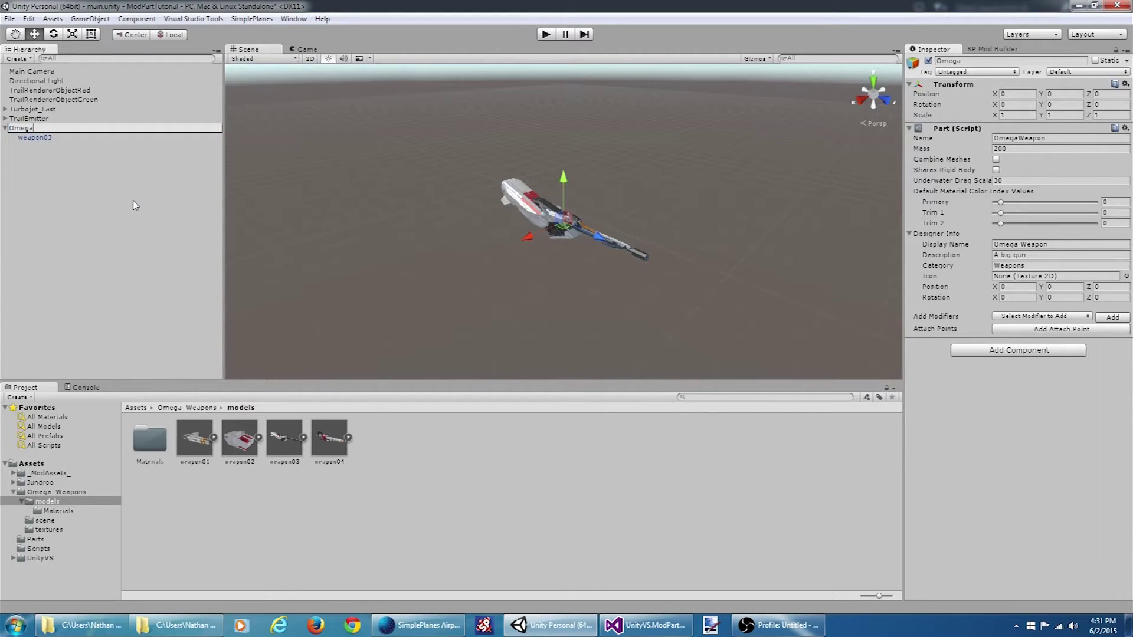
text(Weapon)
key(Return)
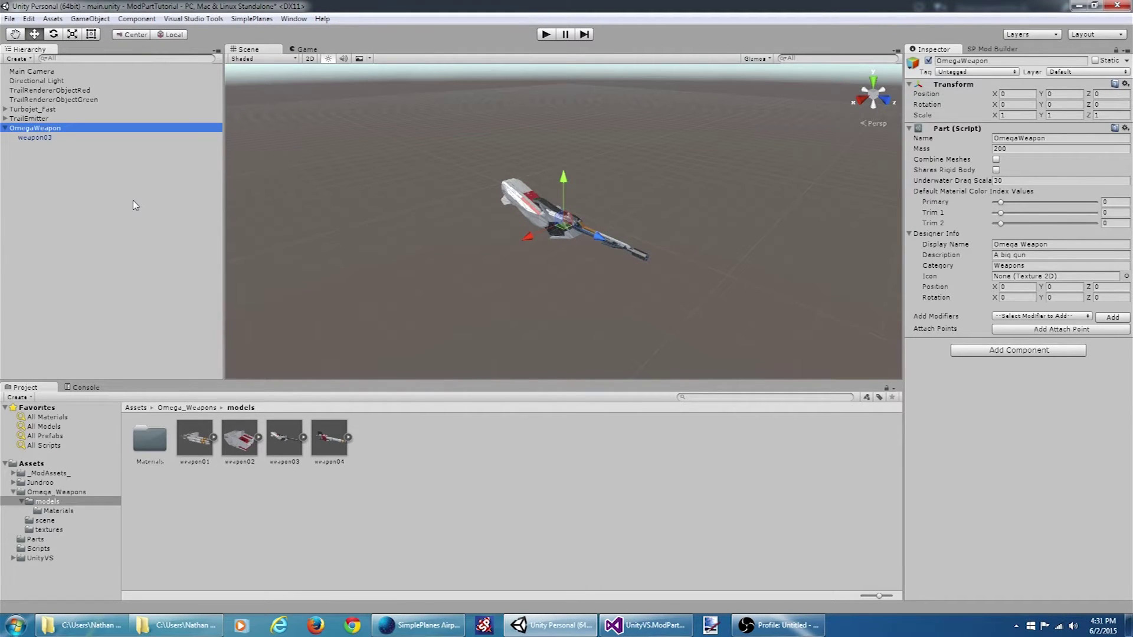
- Set the position of the weapon03 child to 0, 0, 0 and frame it in the scene
click(35, 138)
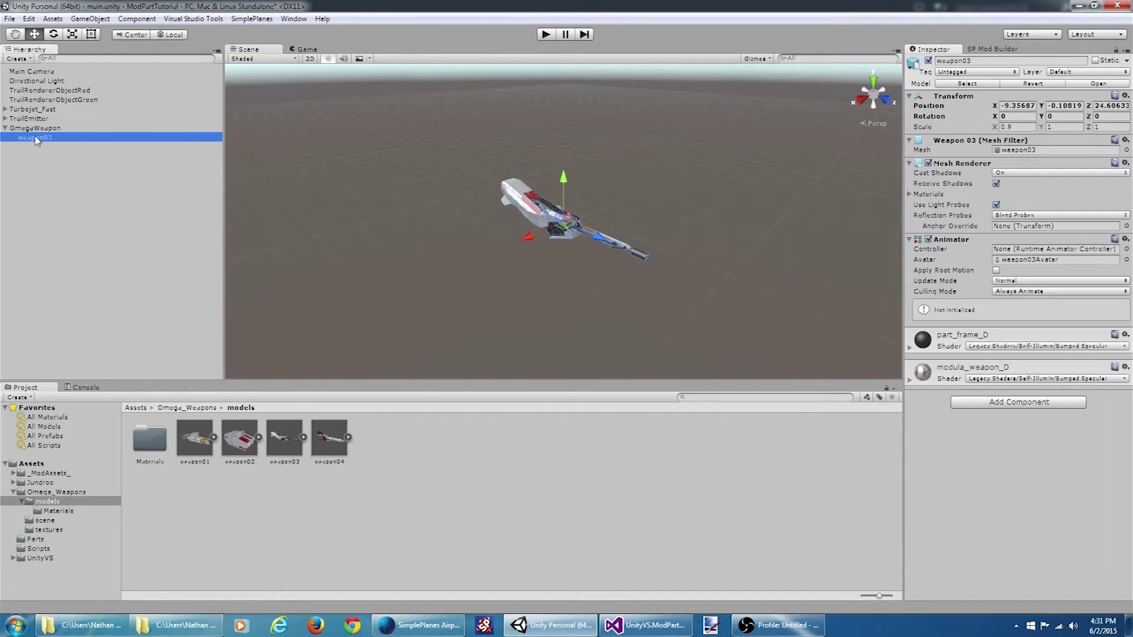
click(1016, 106)
text(0)
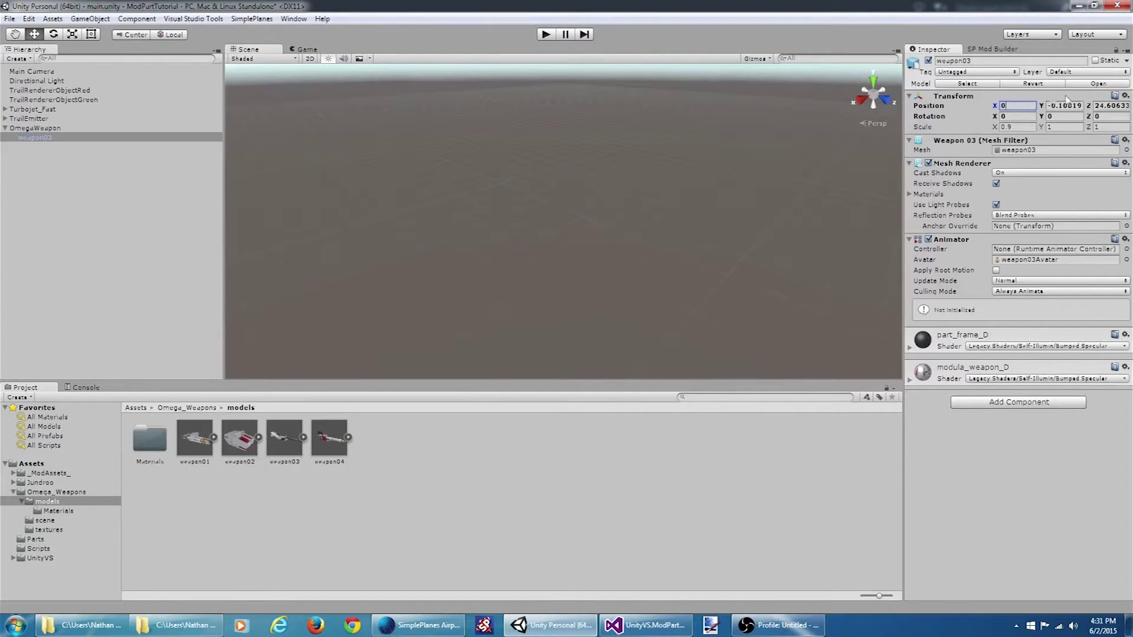
click(1065, 105)
text(0)
key(Tab)
text(0)
click(48, 140)
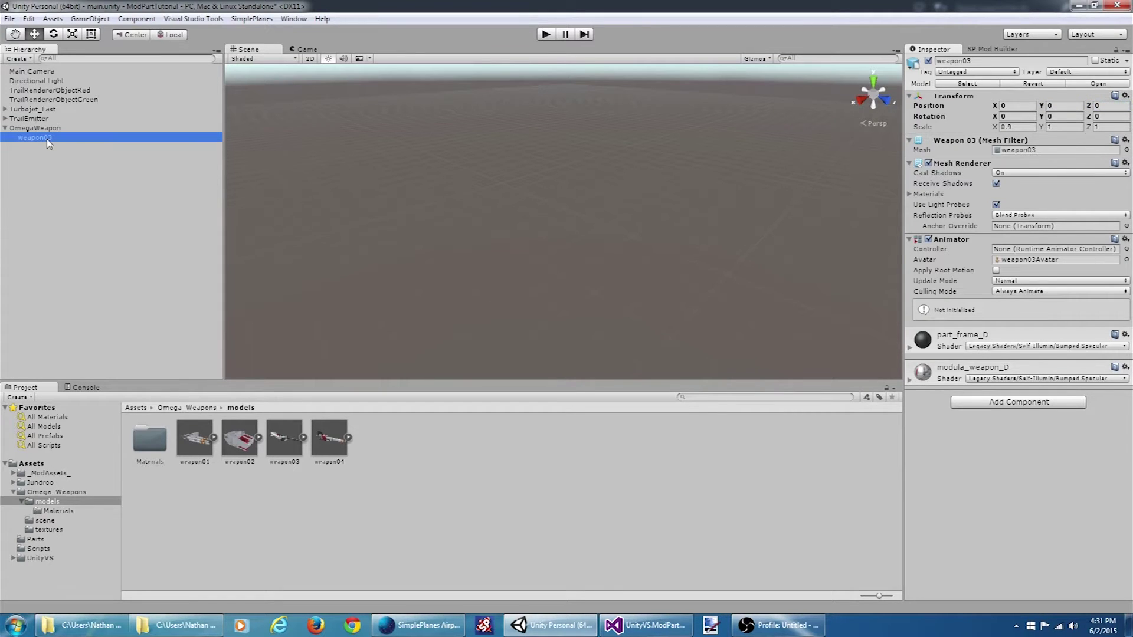
key(f)
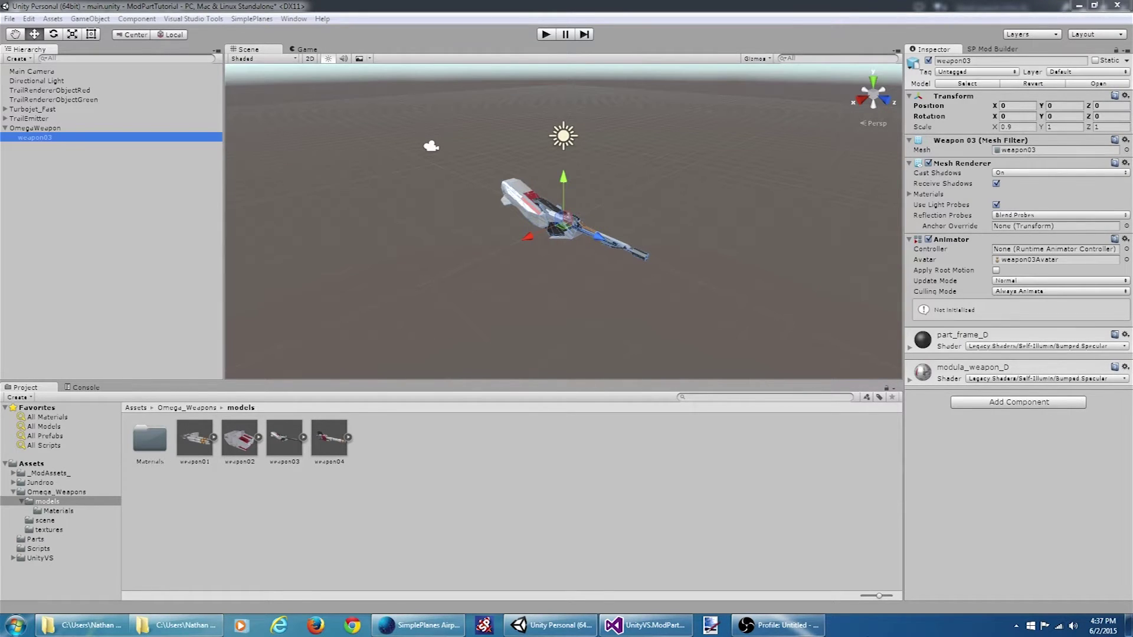
- Add a cube to the scene as a separate object and name it OmegaWeaponCubeReference
right_click(56, 167)
click(171, 273)
drag(29, 71, 39, 134)
key(F2)
text(OmegaWeaponCubeReference)
key(Return)
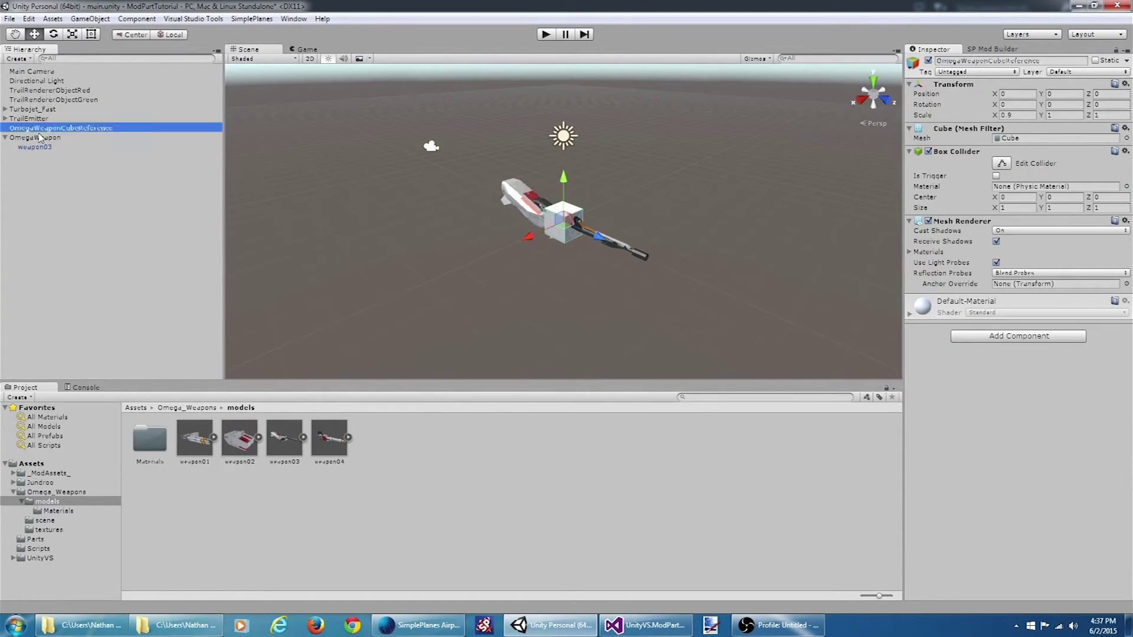
- Set the reference cube's scale to 0.5 on X, 0.5 on Y and 2 on Z
click(1015, 115)
text(0.5)
click(1063, 116)
text(0.5)
click(1116, 115)
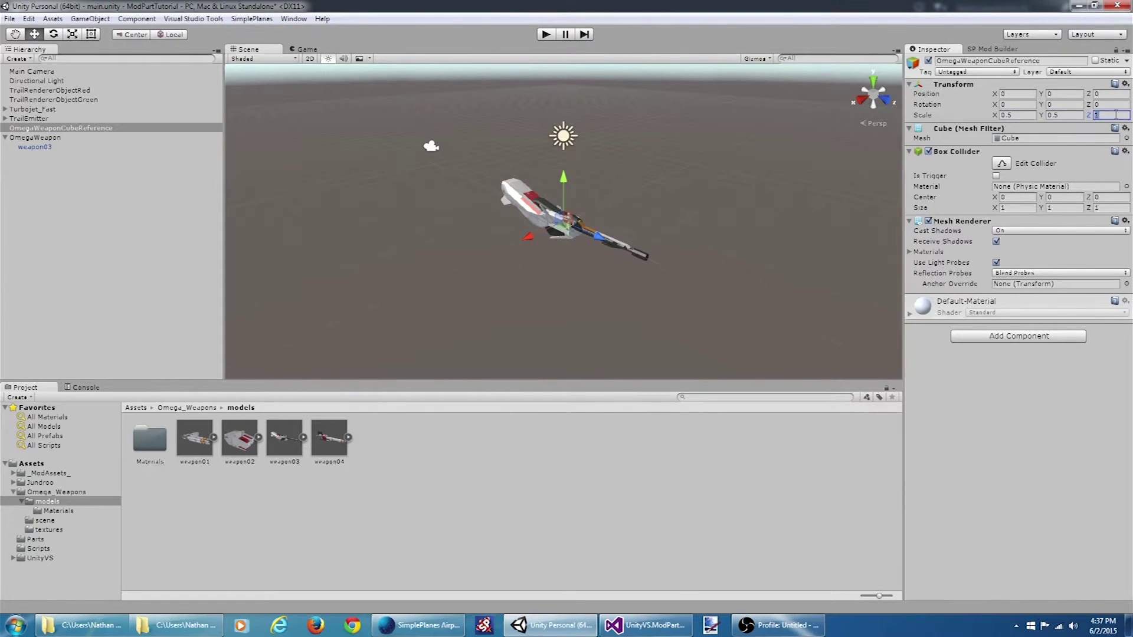
text(2)
- Scale the OmegaWeapon object down to 0.5 on X and Y and compare it with the reference cube
scroll(683, 271, up, 10)
alt+drag(547, 348, 635, 311)
click(68, 137)
click(1015, 115)
text(0.5)
click(1070, 115)
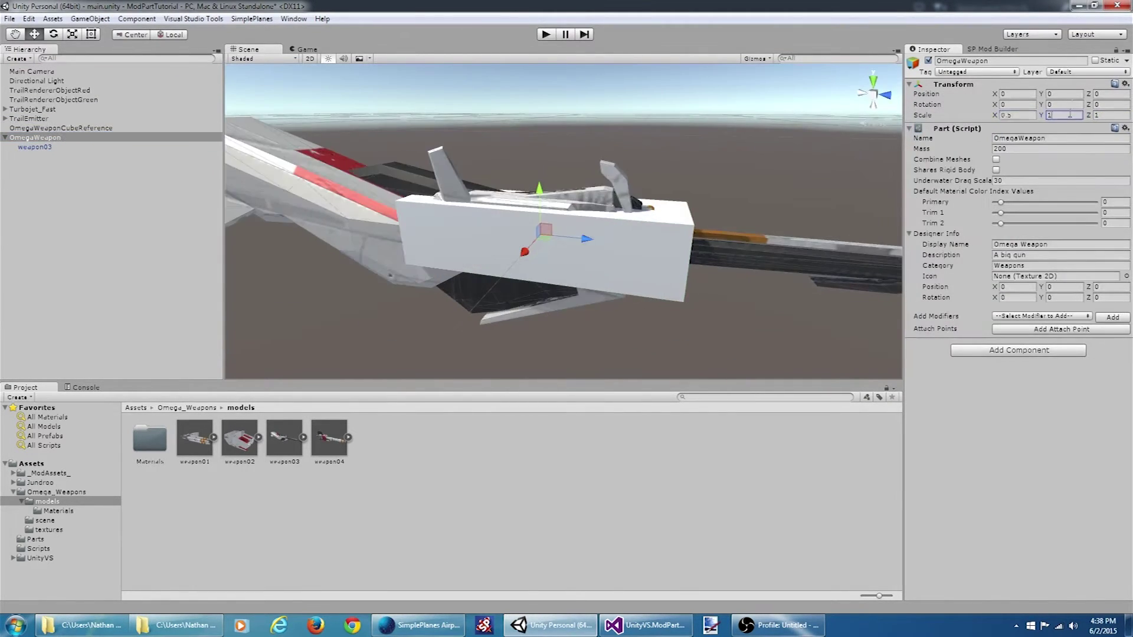
text(0.5)
key(Tab)
text(0.5)
click(703, 326)
alt+drag(703, 326, 519, 301)
- Create a material named ReferenceCubeMaterial in the Assets folder with a pink albedo of RGBA 255, 122, 224, 100
right_click(39, 463)
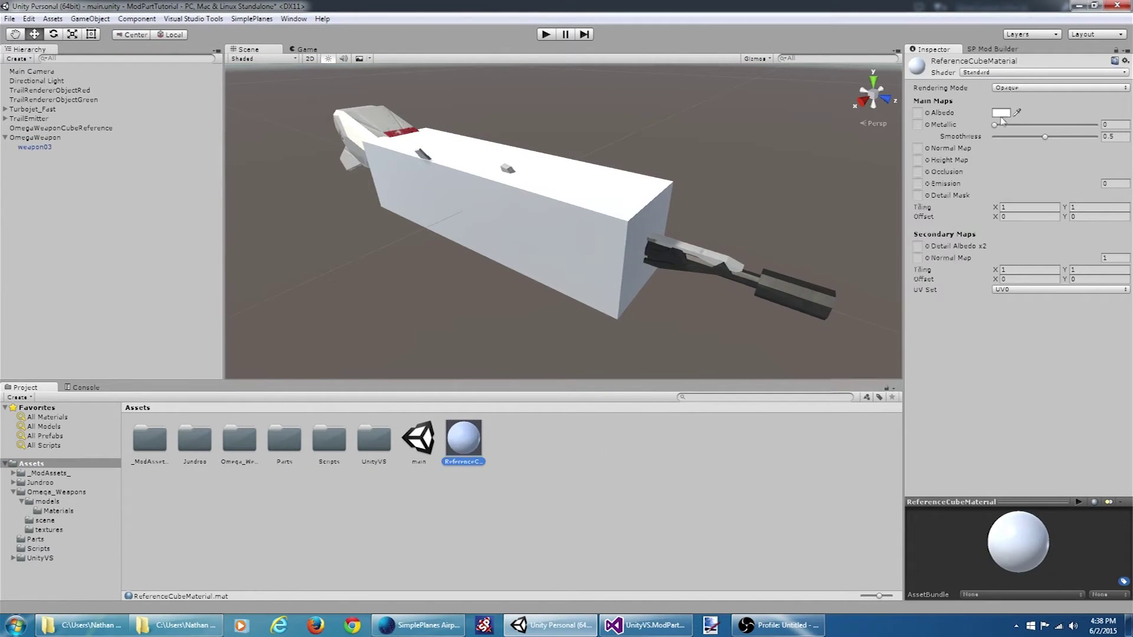
click(1001, 112)
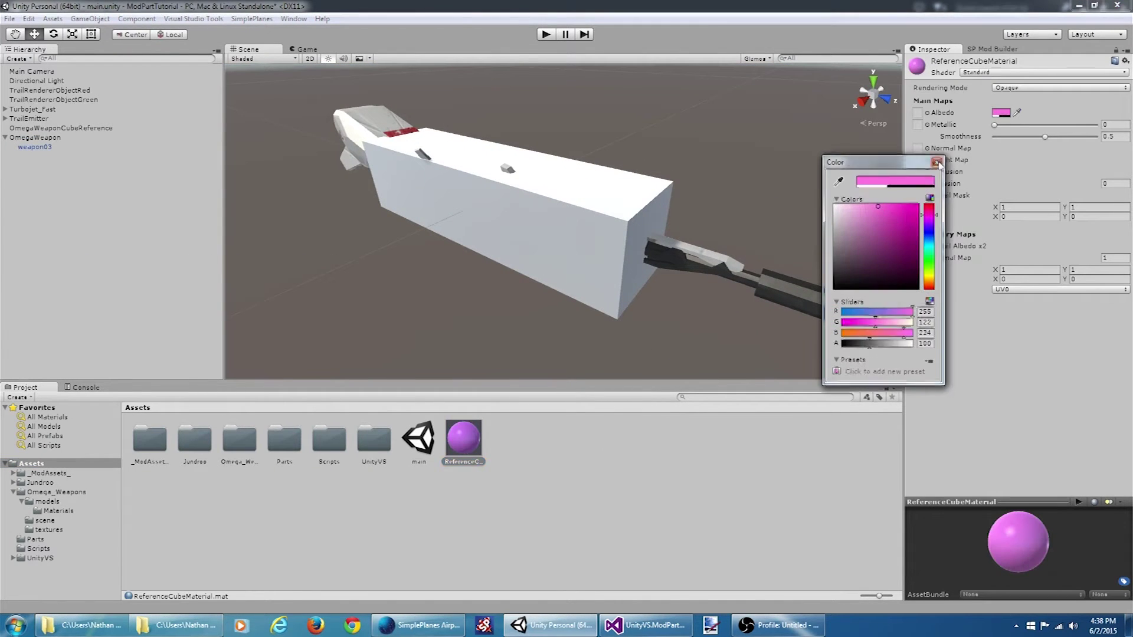
click(936, 162)
- Apply ReferenceCubeMaterial to the reference cube and change the material's rendering mode to a see-through one
drag(463, 438, 590, 260)
click(468, 265)
click(463, 438)
click(1059, 88)
click(1027, 139)
- Set the OmegaWeapon object's scale to 0.4 on X, 0.3 on Y and 0.3 on Z
click(56, 128)
click(57, 138)
click(1018, 115)
text(0.4)
key(Tab)
text(0.4)
key(Tab)
text(0.3)
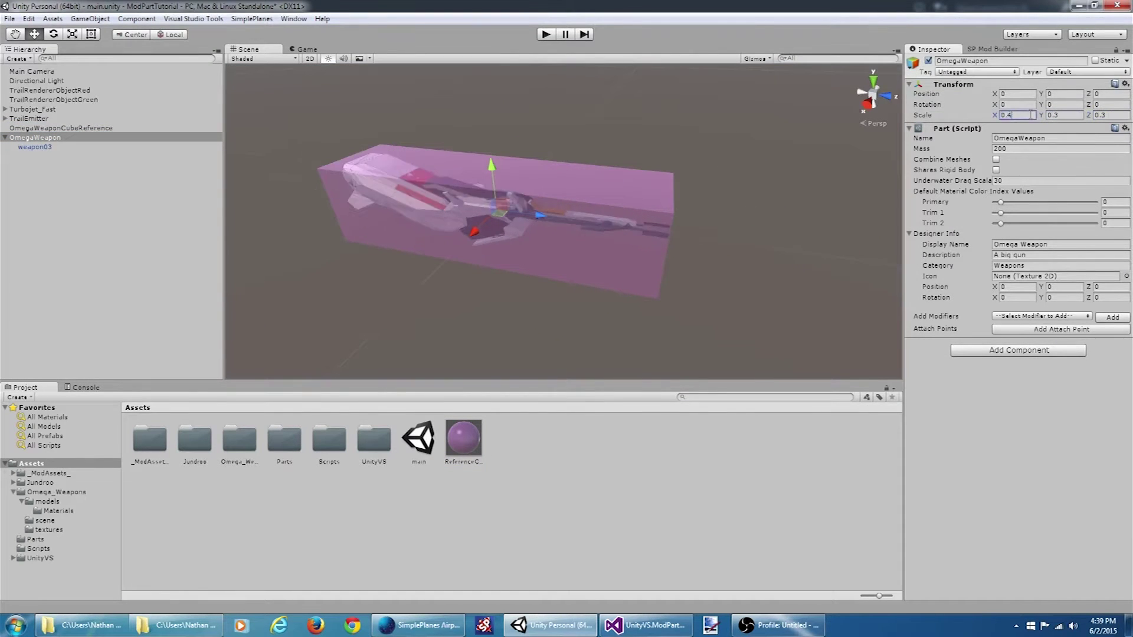
- Check how the weapon fits inside the reference cube from several sides, including the front and right orthographic views
alt+drag(743, 247, 728, 193)
click(885, 94)
click(878, 123)
drag(665, 124, 688, 164)
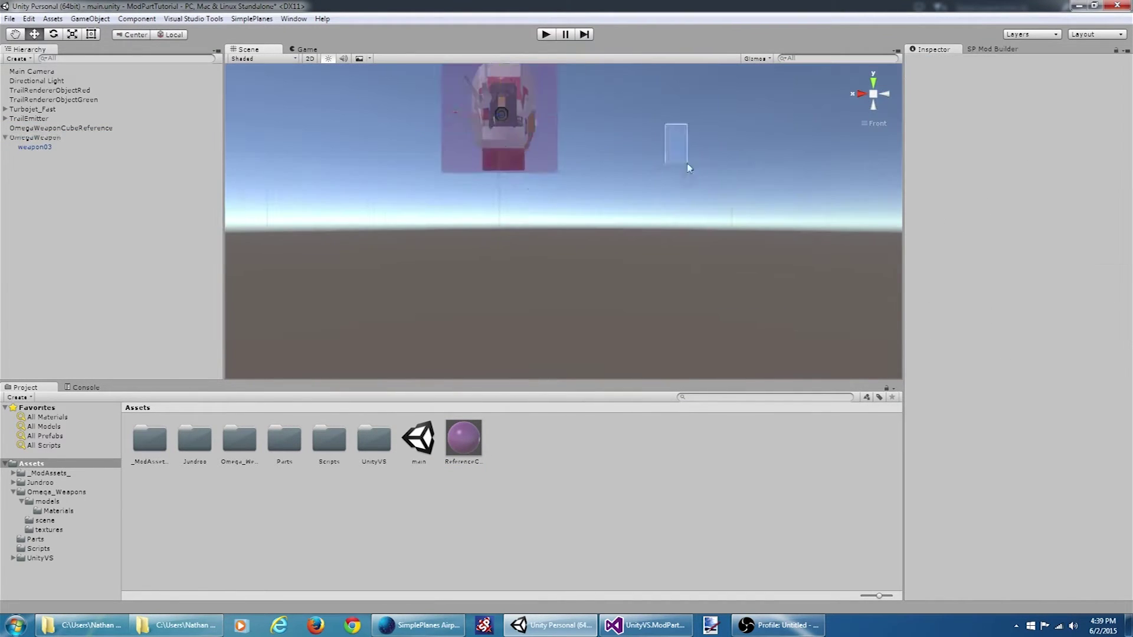
middle_drag(688, 168, 760, 249)
click(861, 94)
click(874, 82)
click(885, 94)
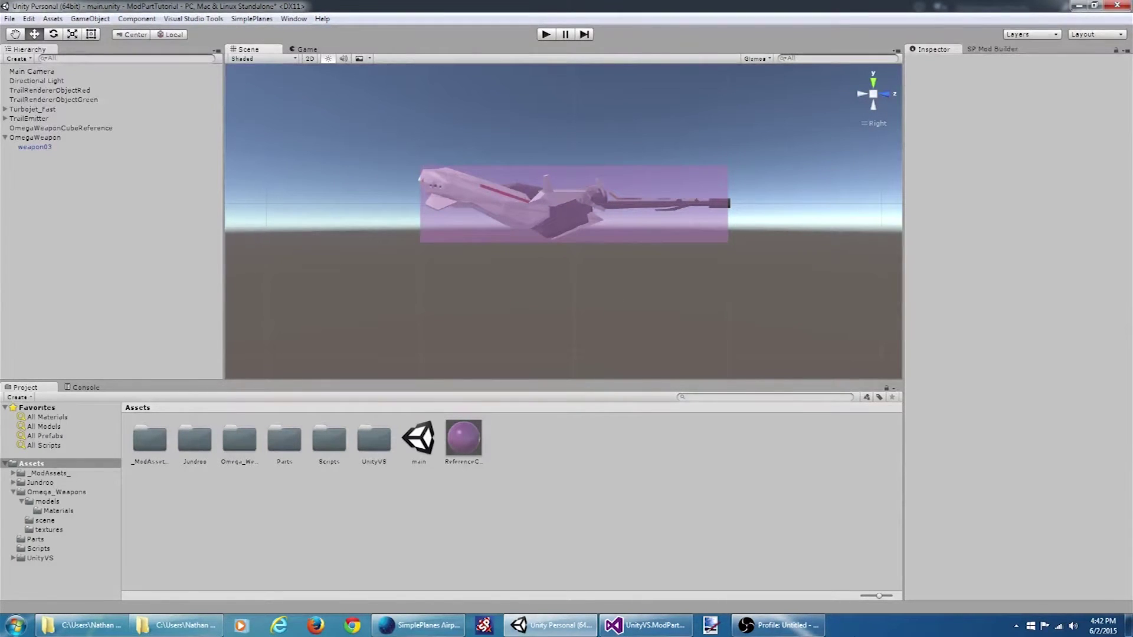
- Deactivate the OmegaWeaponCubeReference object so the weapon shows without the pink cube
click(71, 131)
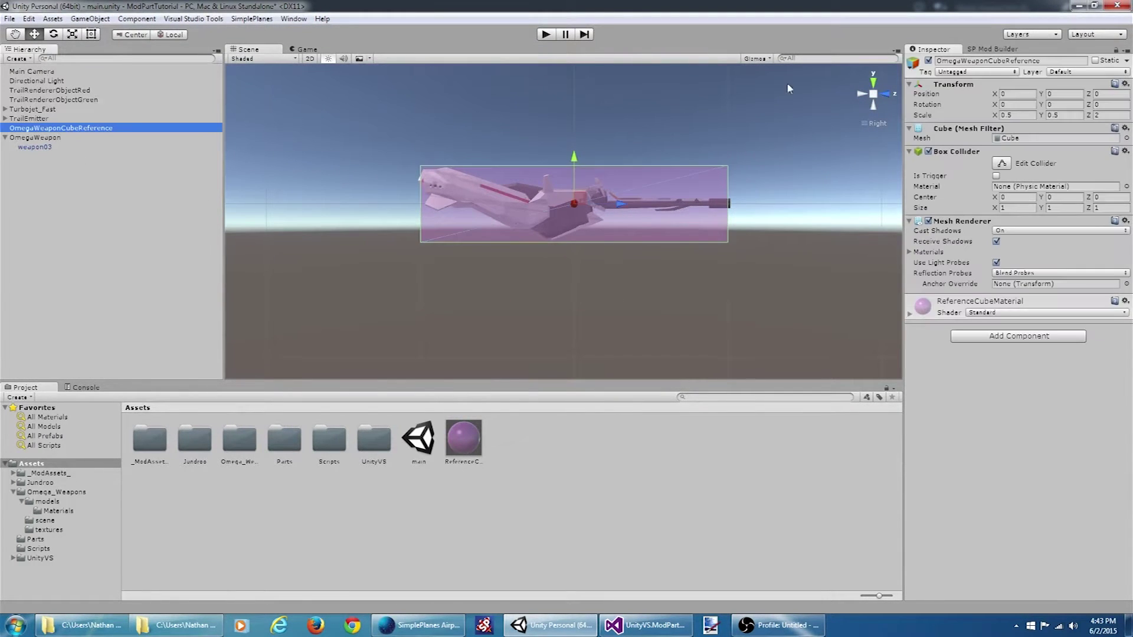
click(929, 61)
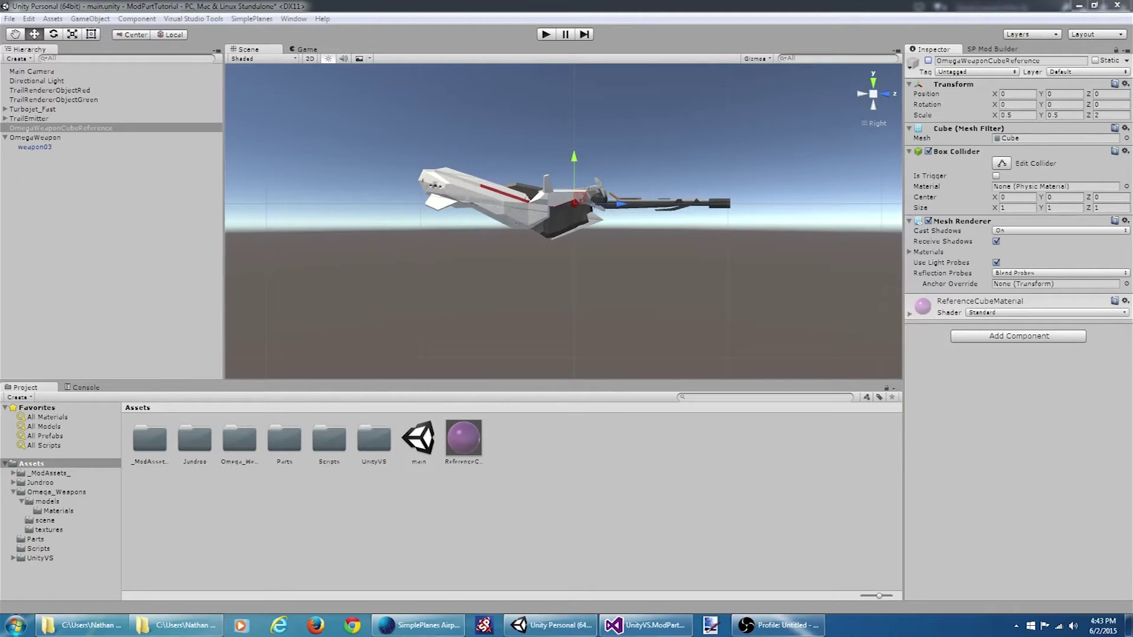
- Create empty child objects named MainCollider and BarrelCollider under weapon03 and give each a Box Collider
right_click(50, 141)
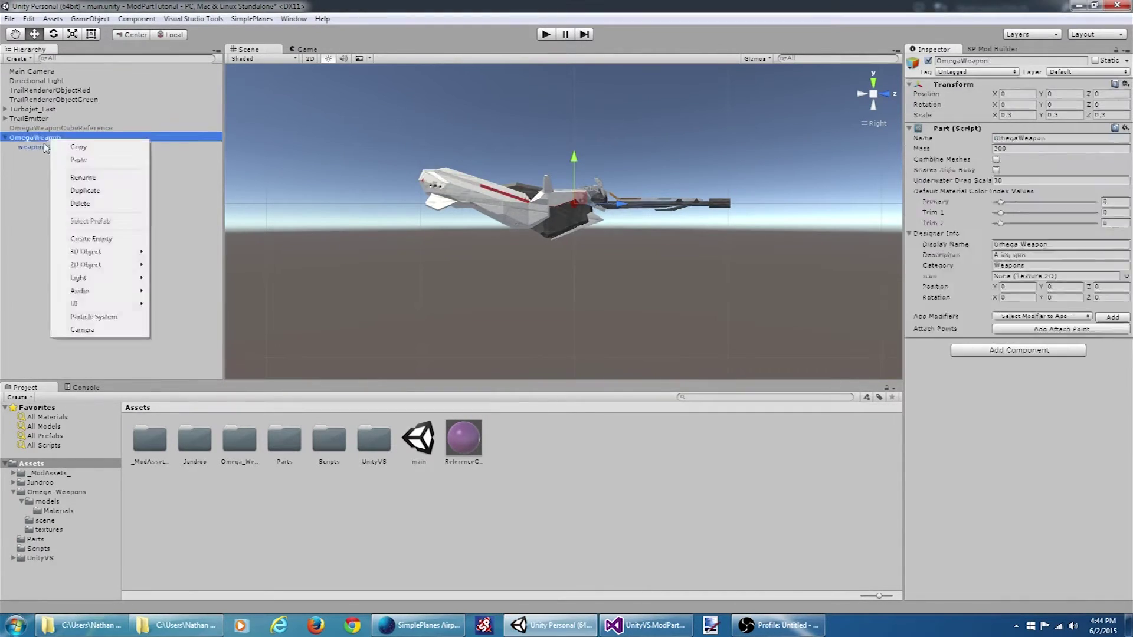
click(100, 242)
text(MainCollider)
key(Return)
right_click(67, 147)
click(116, 248)
text(BarrelCollider)
click(46, 156)
double_click(49, 165)
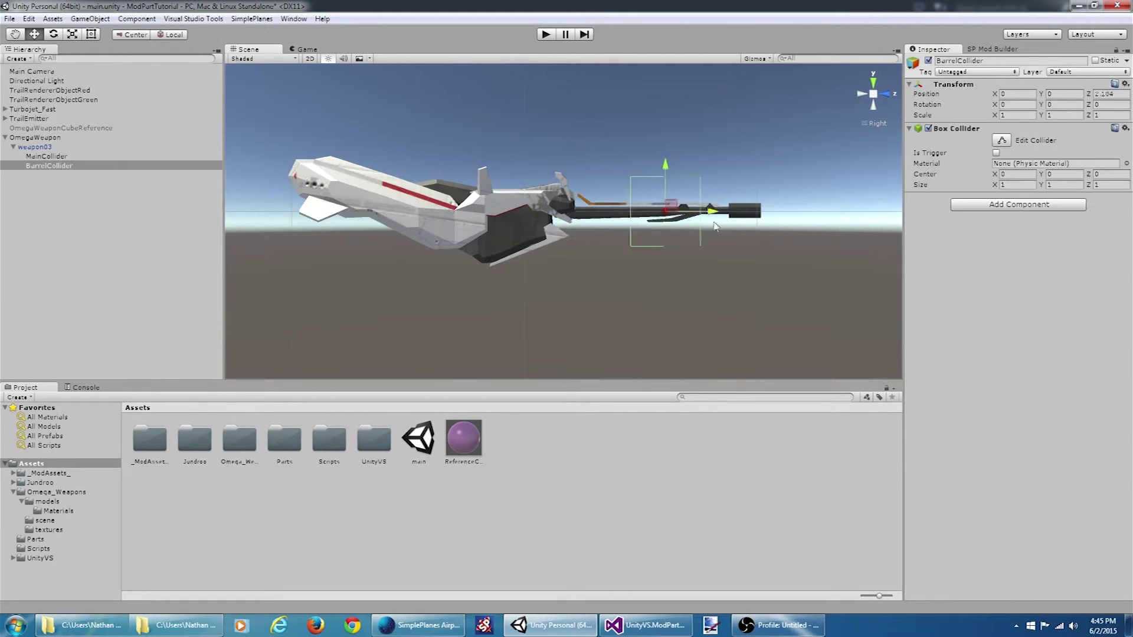
- Set the BarrelCollider's box size to 0.5, 0.5 and 3 and shift it forward along the barrel to about Z 1.95
click(1019, 184)
text(0.5)
key(Tab)
text(0.5)
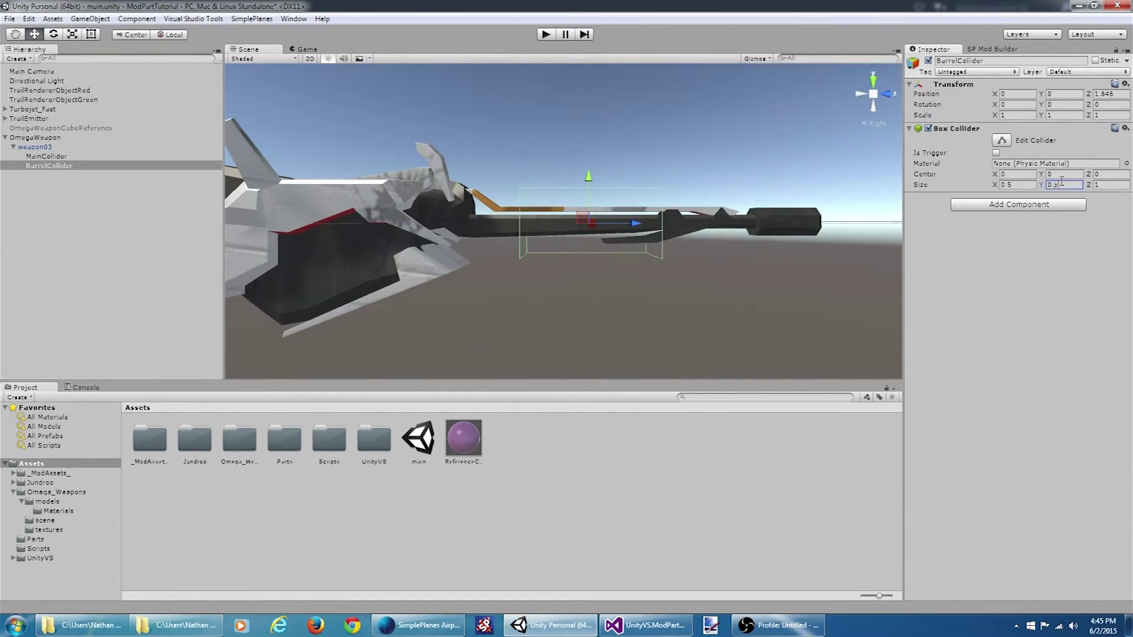
key(Tab)
text(3)
drag(634, 223, 667, 224)
middle_drag(667, 225, 720, 224)
- Align the BarrelCollider with the barrel's end in the right view, bringing its Z position to about 1.9
click(873, 94)
click(1097, 182)
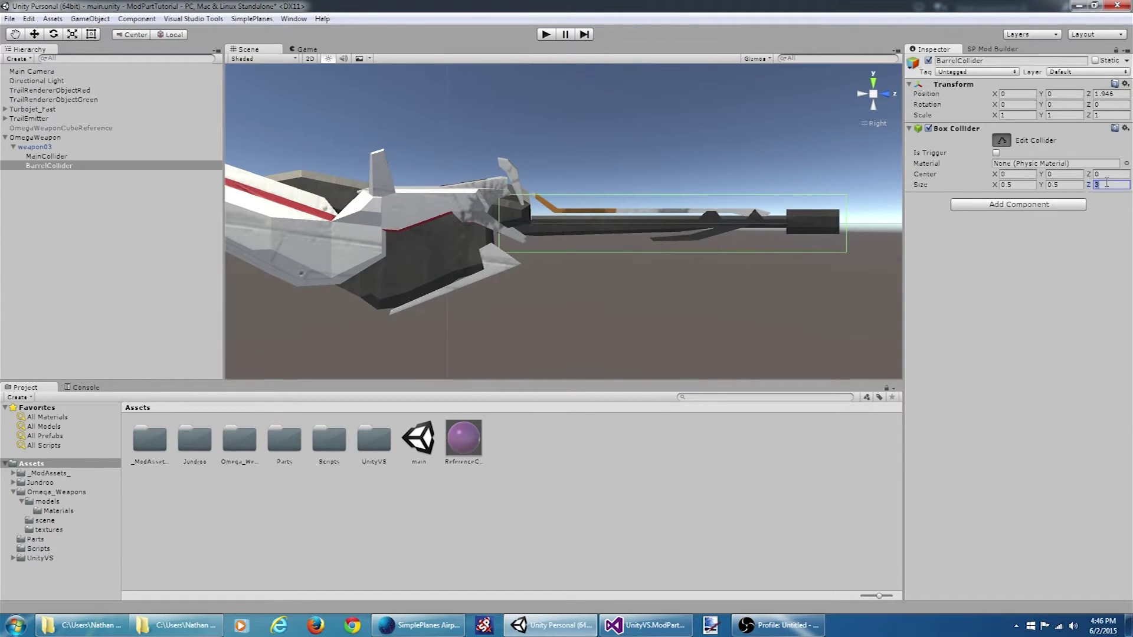
click(847, 224)
scroll(848, 223, up, 3)
click(49, 166)
click(1002, 140)
click(57, 166)
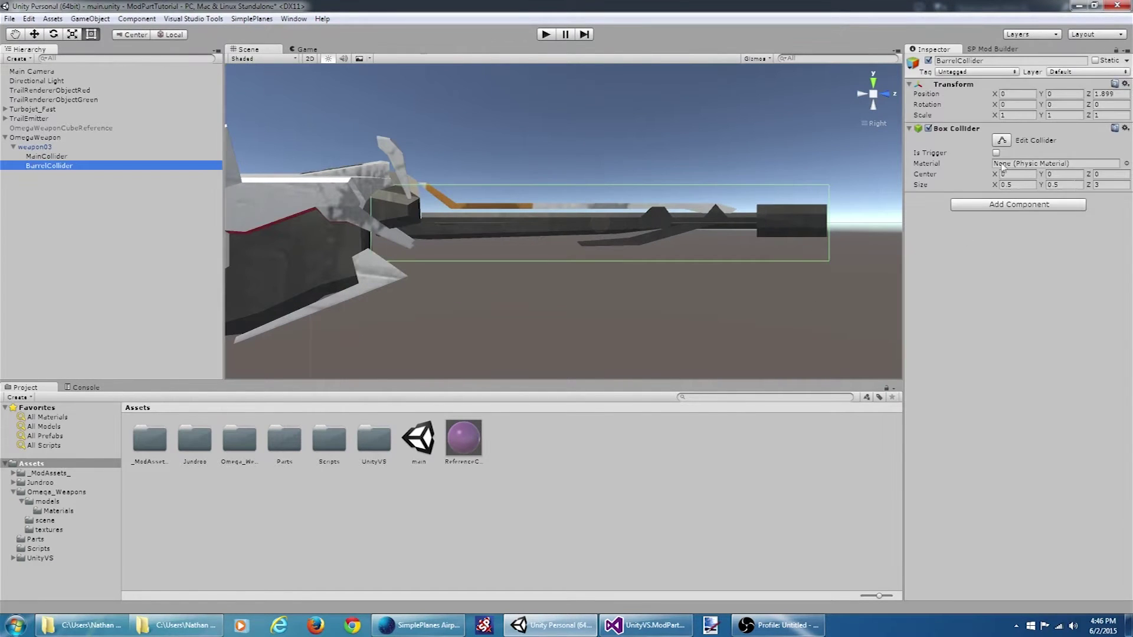
click(1002, 140)
click(62, 166)
- Narrow the BarrelCollider's box around the barrel to 0.25 on X and 0.35 on Y
click(1057, 184)
text(0.3)
key(BackSpace)
text(25)
click(886, 94)
click(1026, 184)
text(0.25)
alt+drag(790, 233, 448, 232)
click(49, 166)
click(1062, 184)
text(0.35)
alt+drag(815, 317, 529, 318)
- Move the MainCollider back along Z over the weapon's main body and set its Z size to 3
click(46, 156)
key(w)
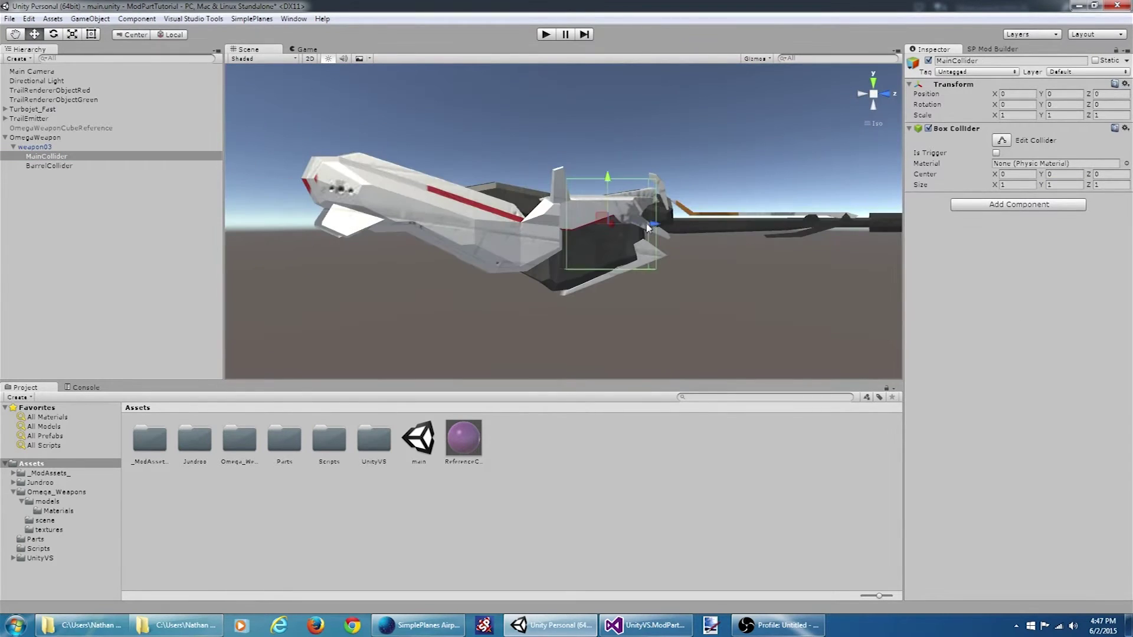
drag(652, 220, 526, 220)
click(1110, 185)
text(3)
- Tilt the MainCollider about 10.94 degrees on X to follow the body's slope and size it 0.8 on Y and 3.8 on Z
alt+drag(590, 331, 614, 374)
key(e)
drag(503, 233, 501, 249)
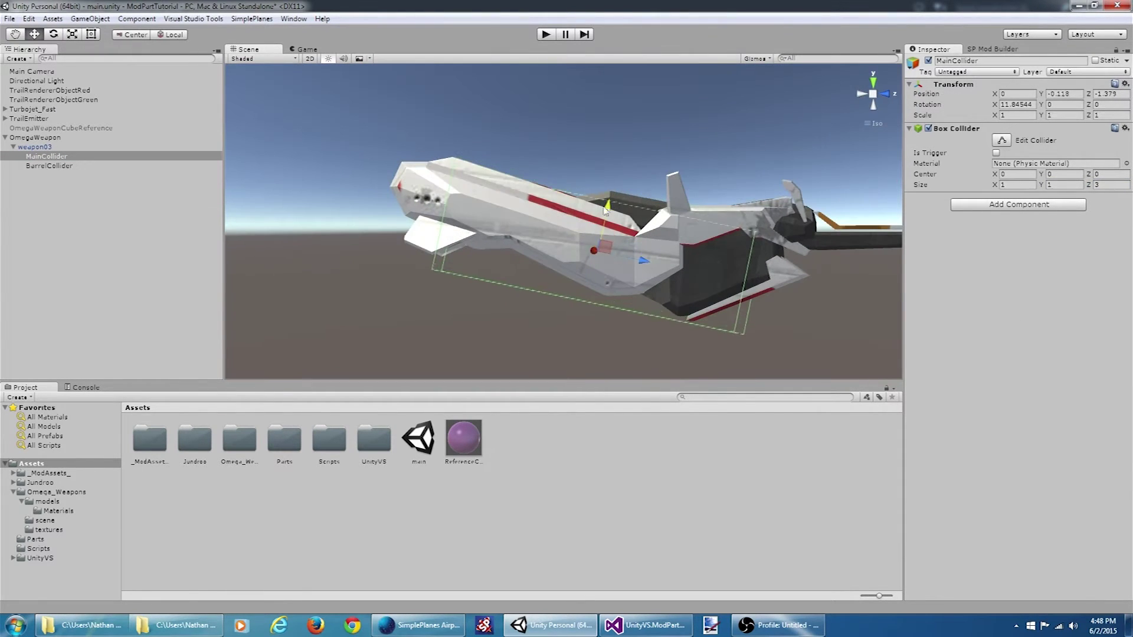
alt+drag(591, 230, 503, 336)
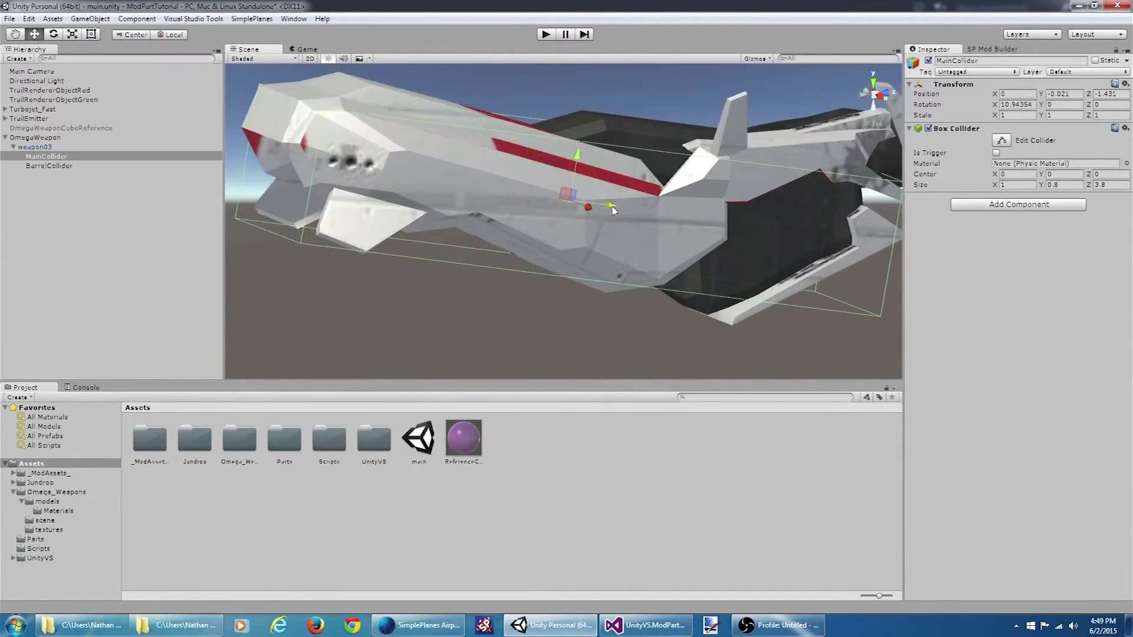
- Adjust the scene gizmo display so the large light icon does not cover the weapon in the top view
click(34, 147)
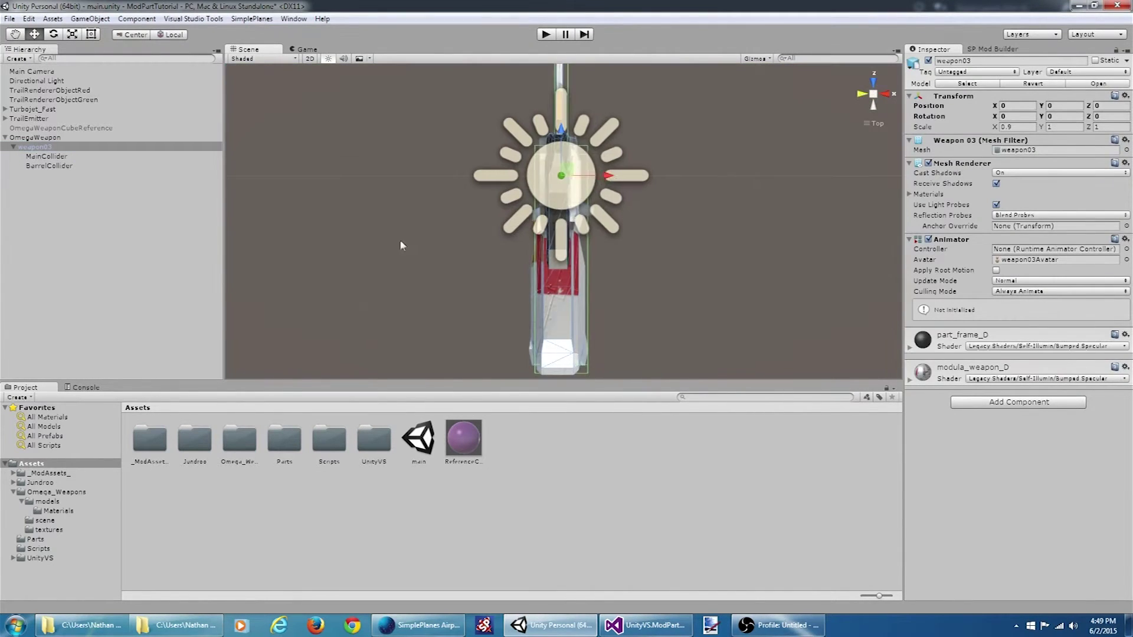
click(47, 155)
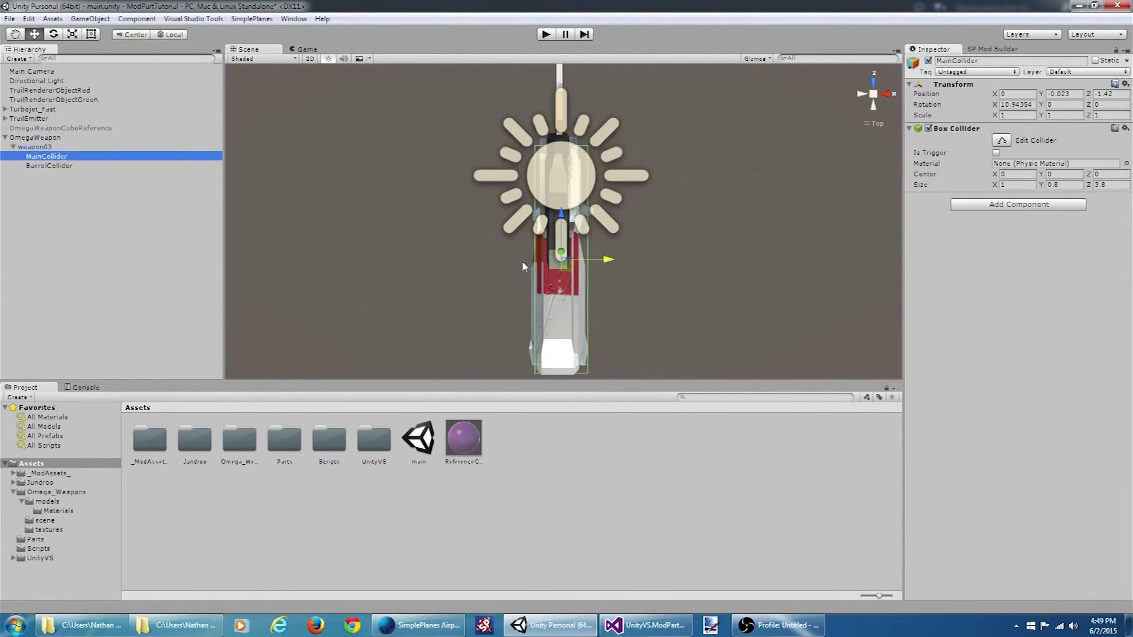
click(49, 165)
click(757, 58)
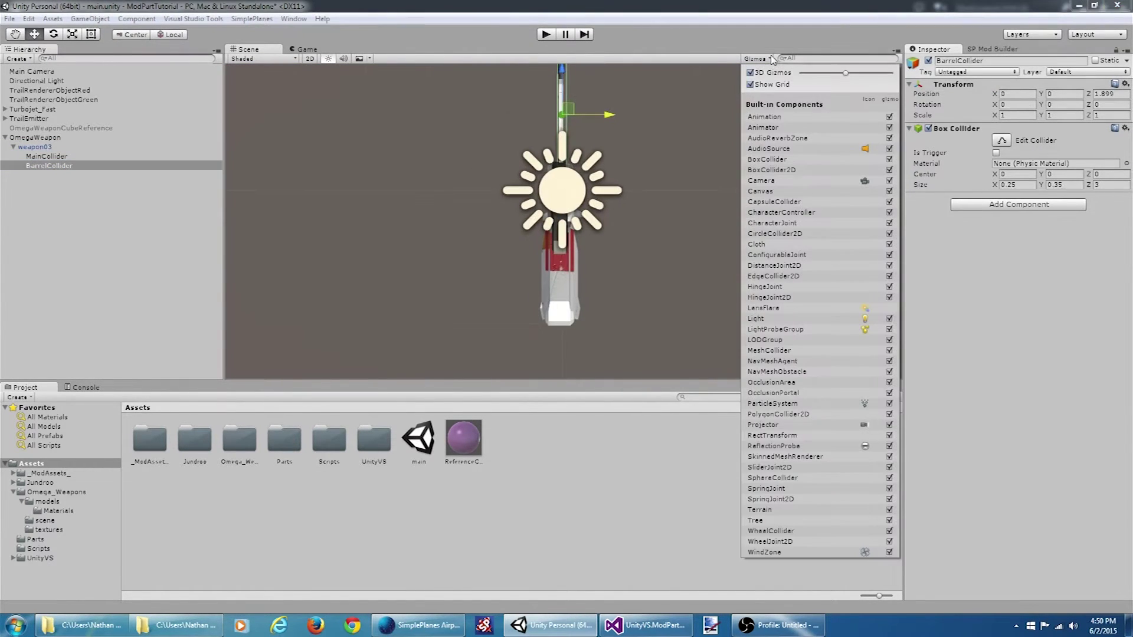
click(575, 181)
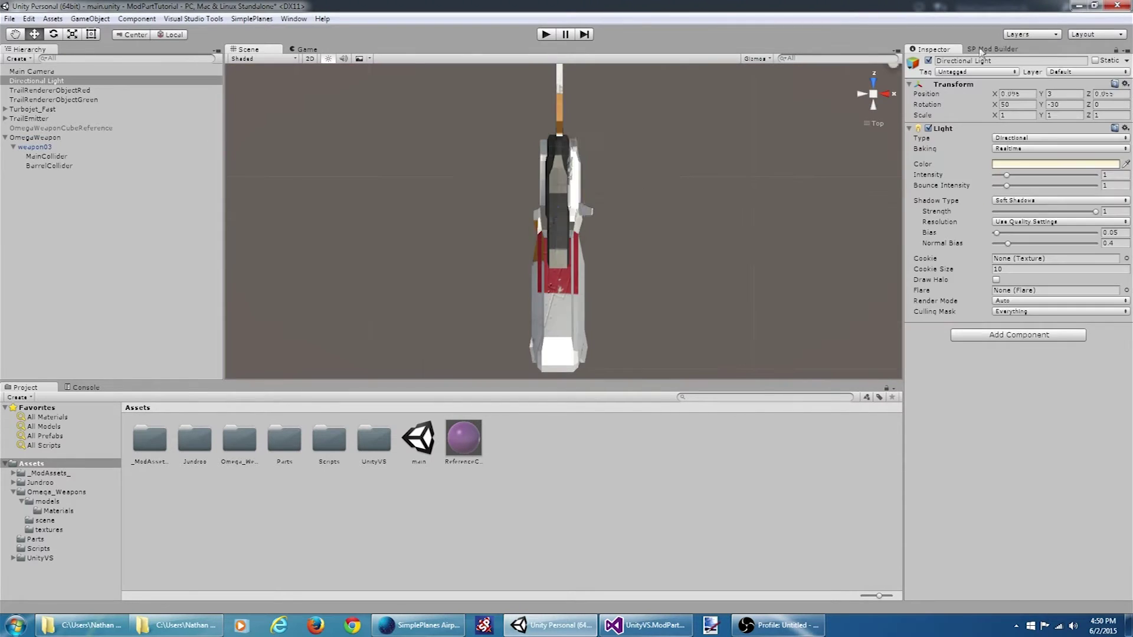
- Fit the MainCollider over the weapon's body at position X -0.06, Y -0.044, Z -1.3
click(46, 156)
click(884, 98)
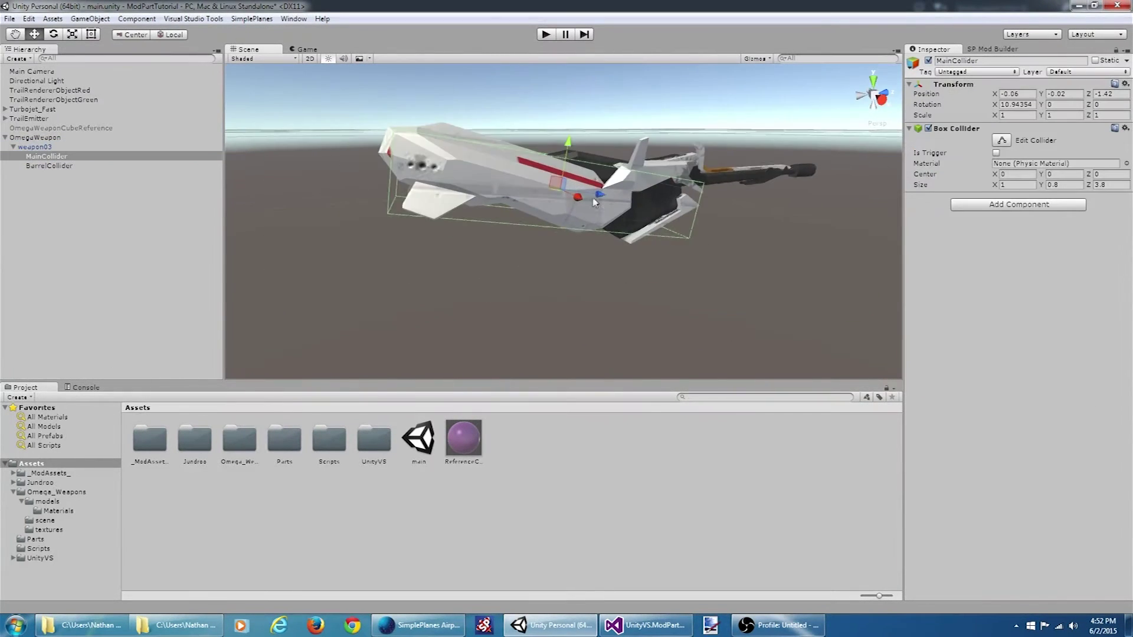
middle_drag(448, 219, 397, 282)
click(46, 147)
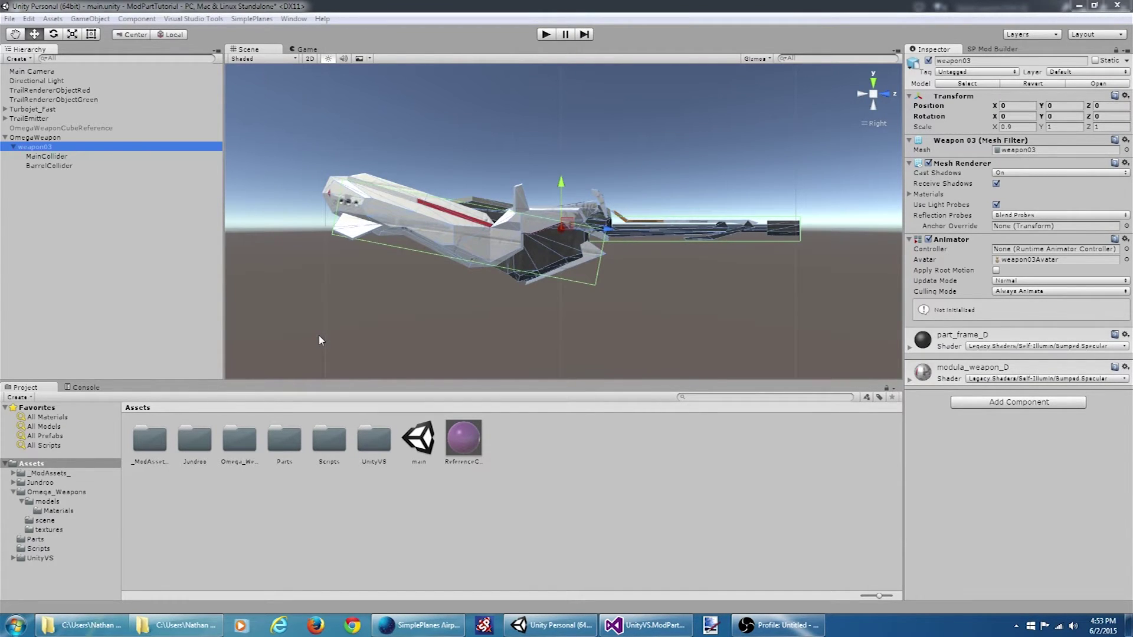
- Add a Part Collider Configuration component to MainCollider and mark it as the primary collider
click(69, 157)
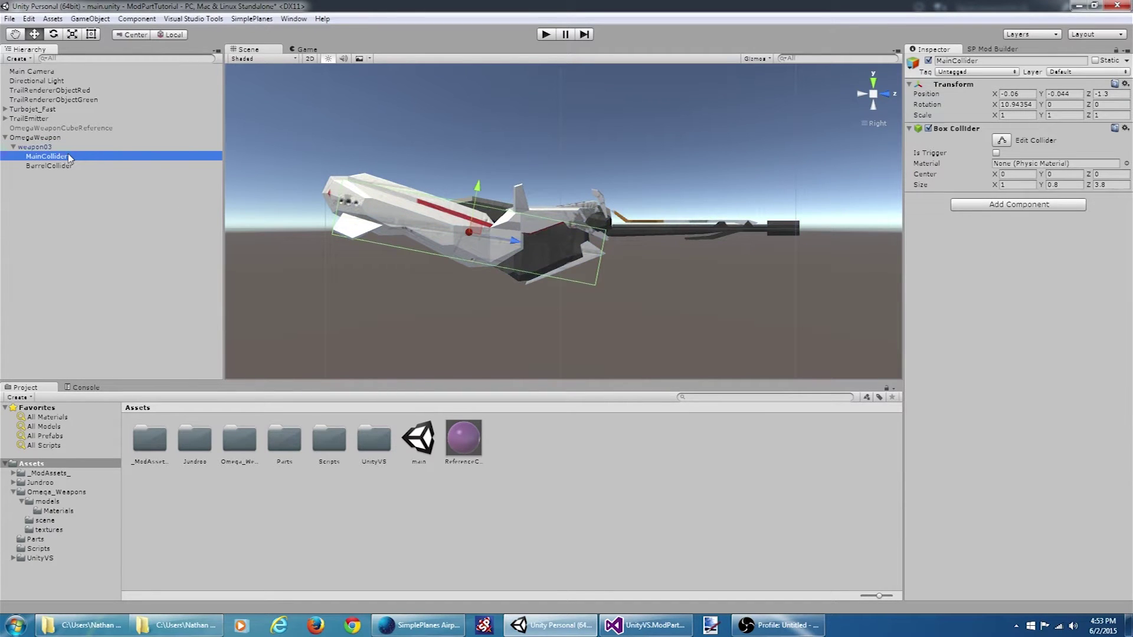
click(1006, 234)
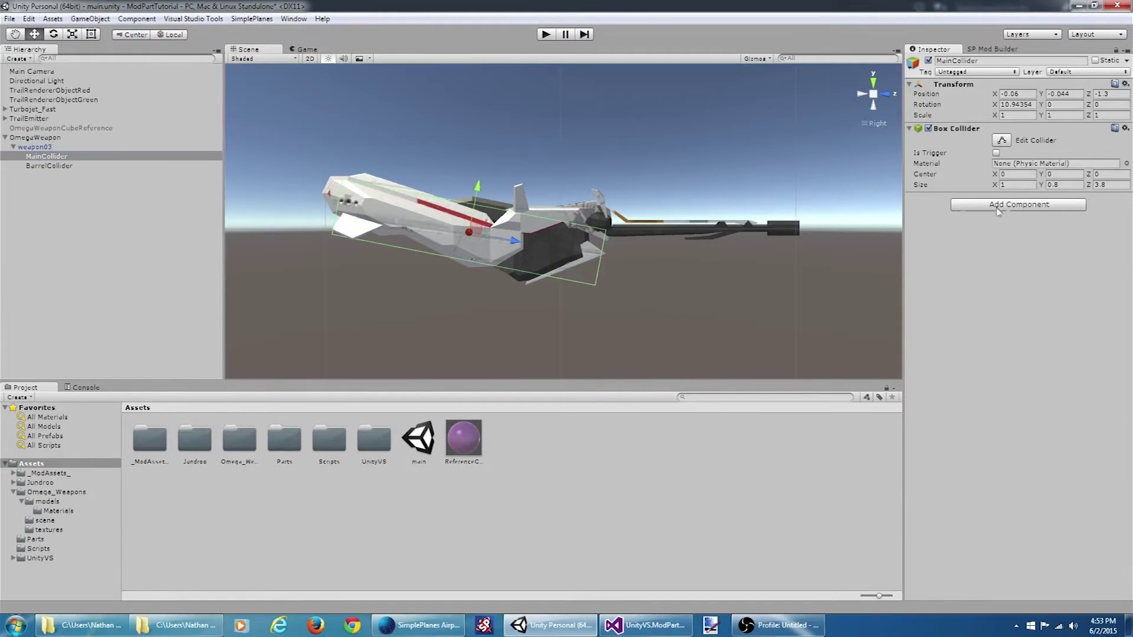
click(251, 18)
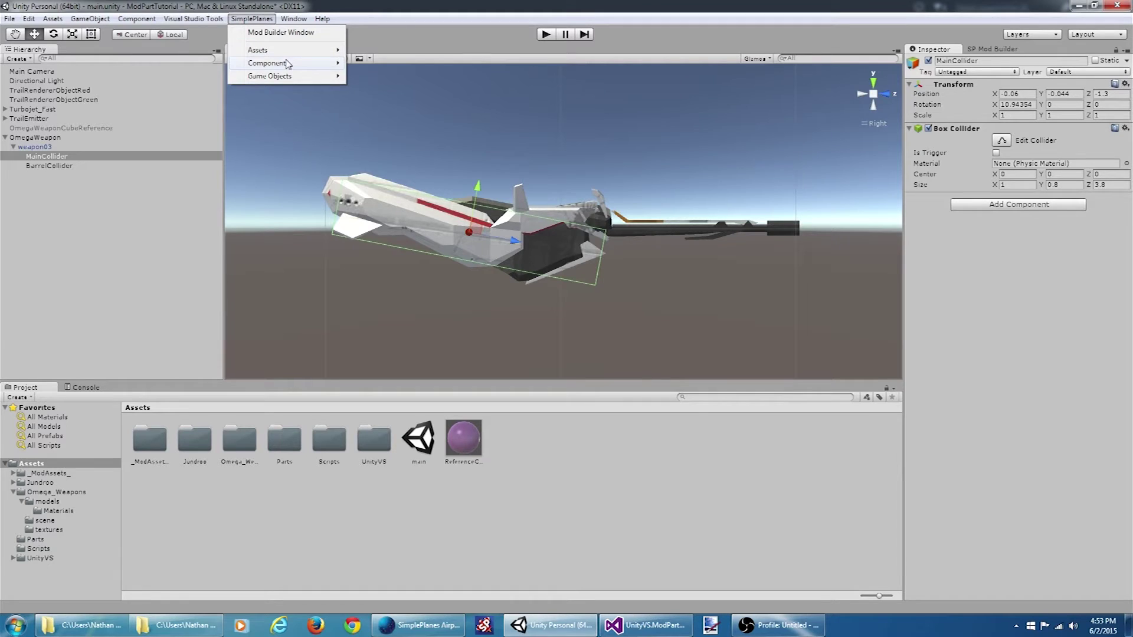
mouse_move(288, 63)
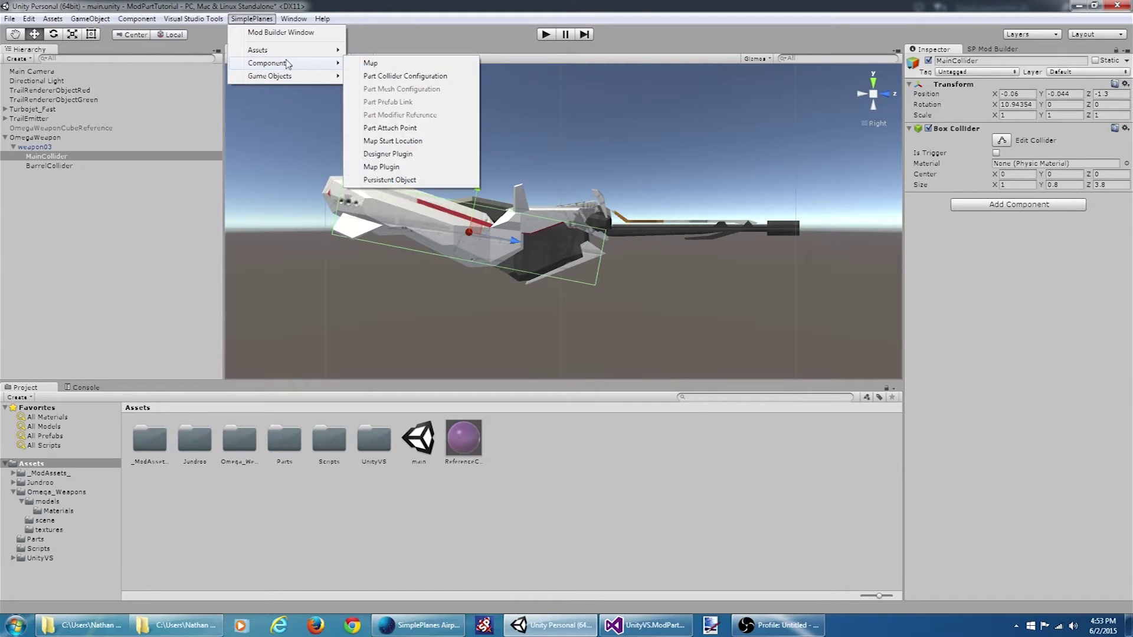
click(426, 77)
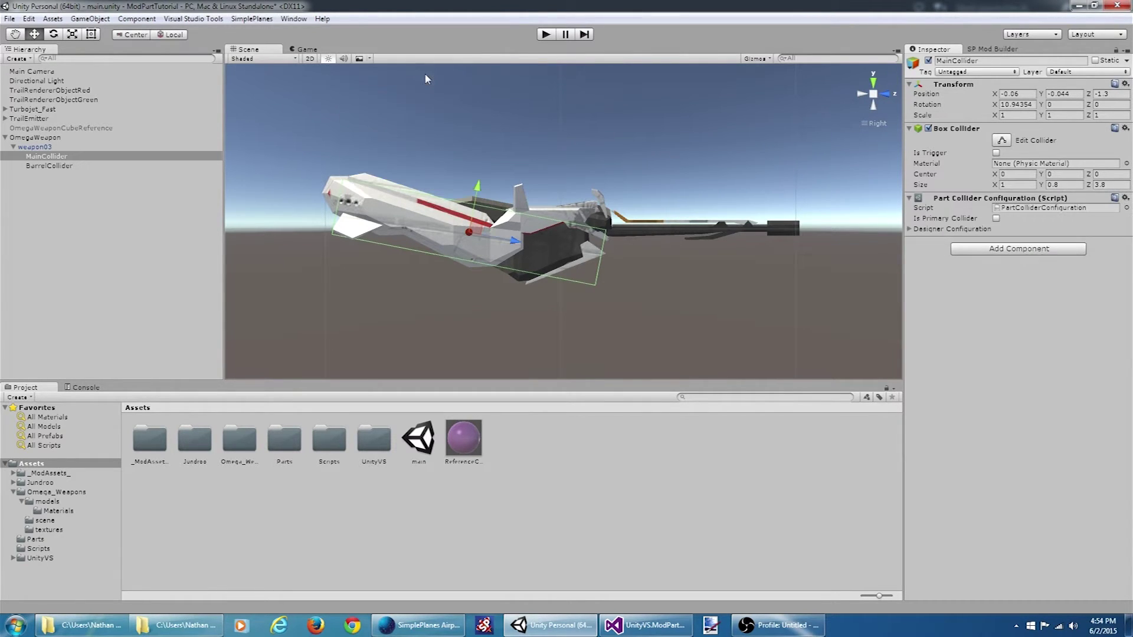
click(909, 230)
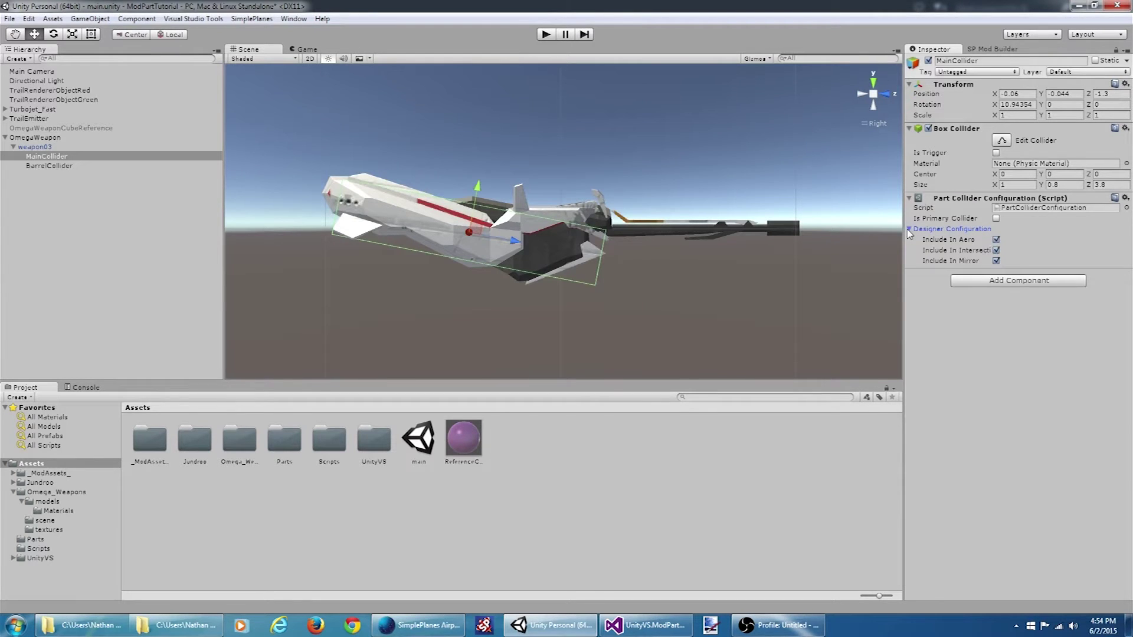
click(996, 218)
- Add two attach points to the OmegaWeapon part
click(50, 139)
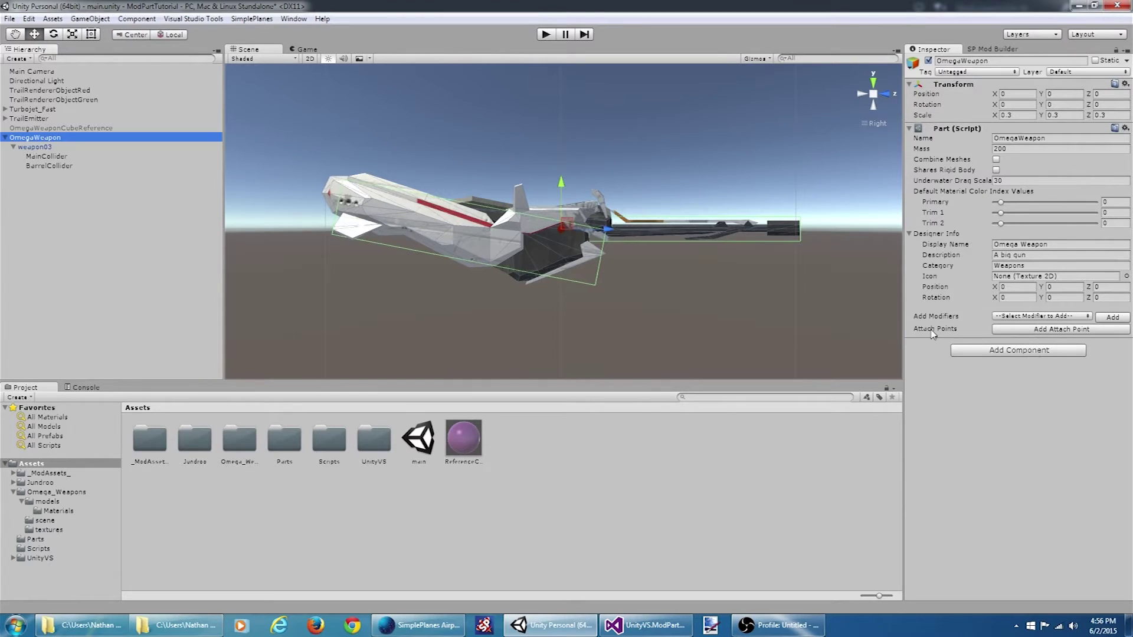
mouse_move(902, 331)
click(1040, 329)
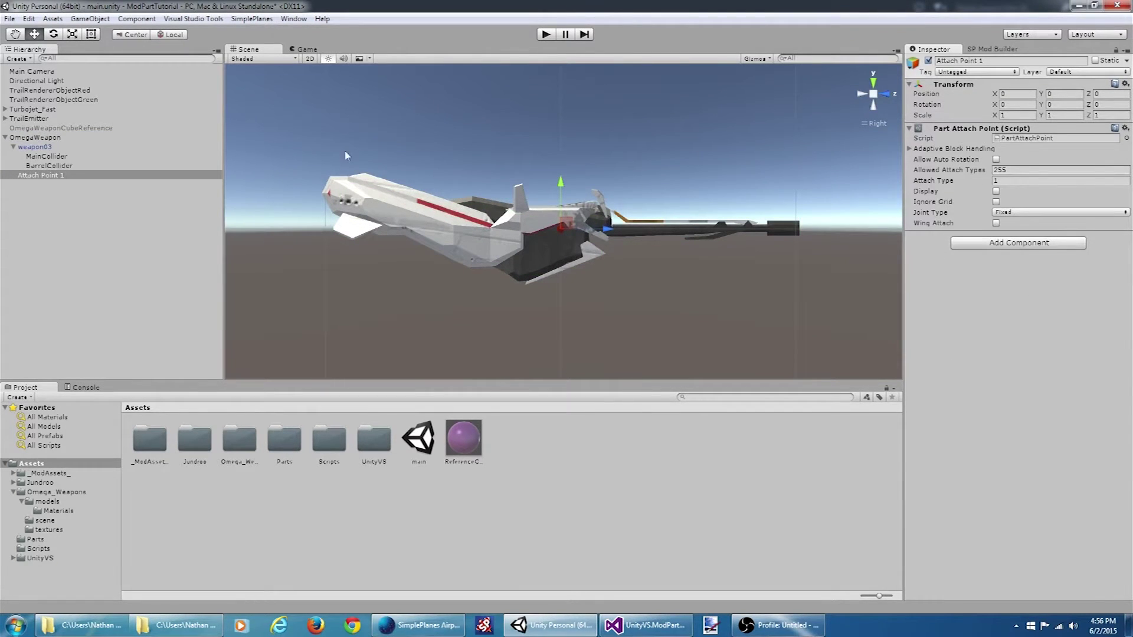
click(35, 139)
click(1025, 329)
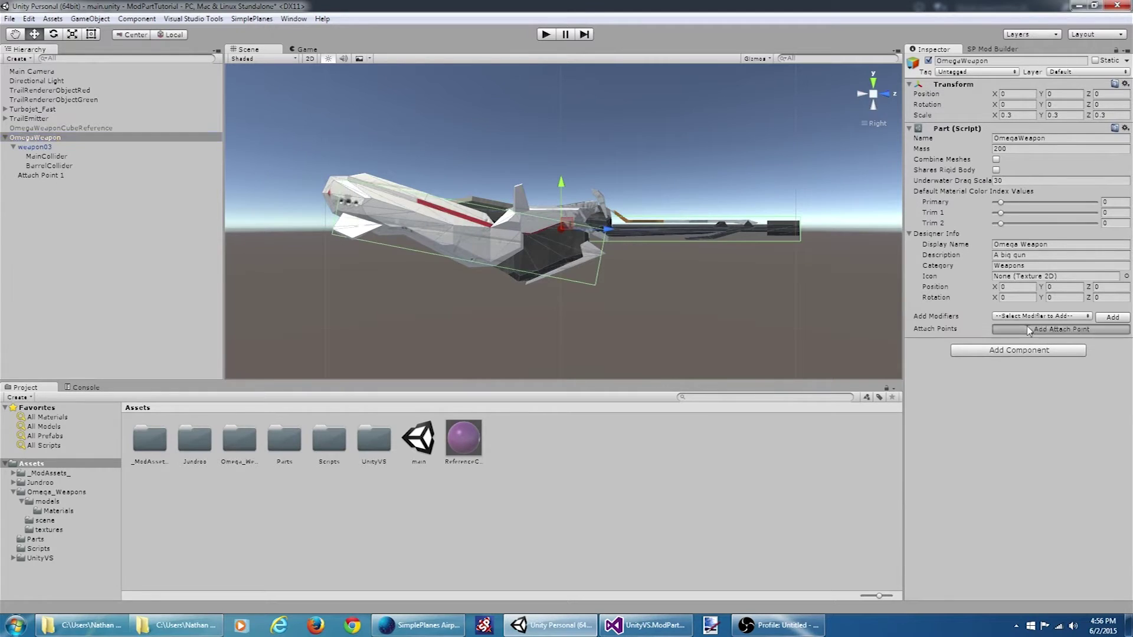
- Examine the adaptive block handling options of Attach Point 1
click(50, 176)
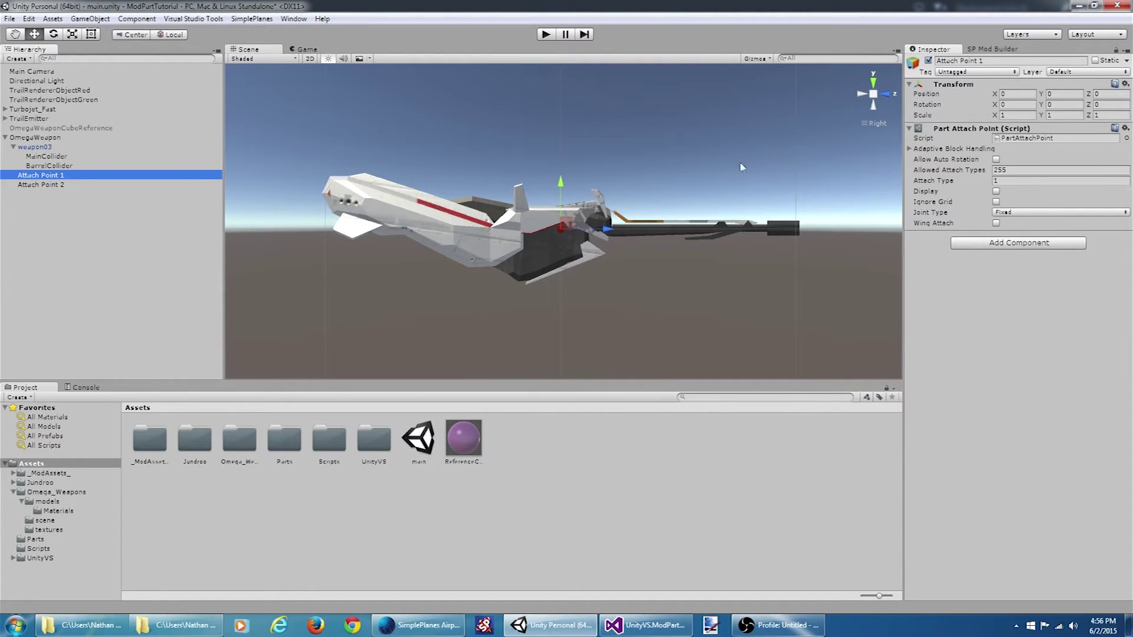
click(911, 150)
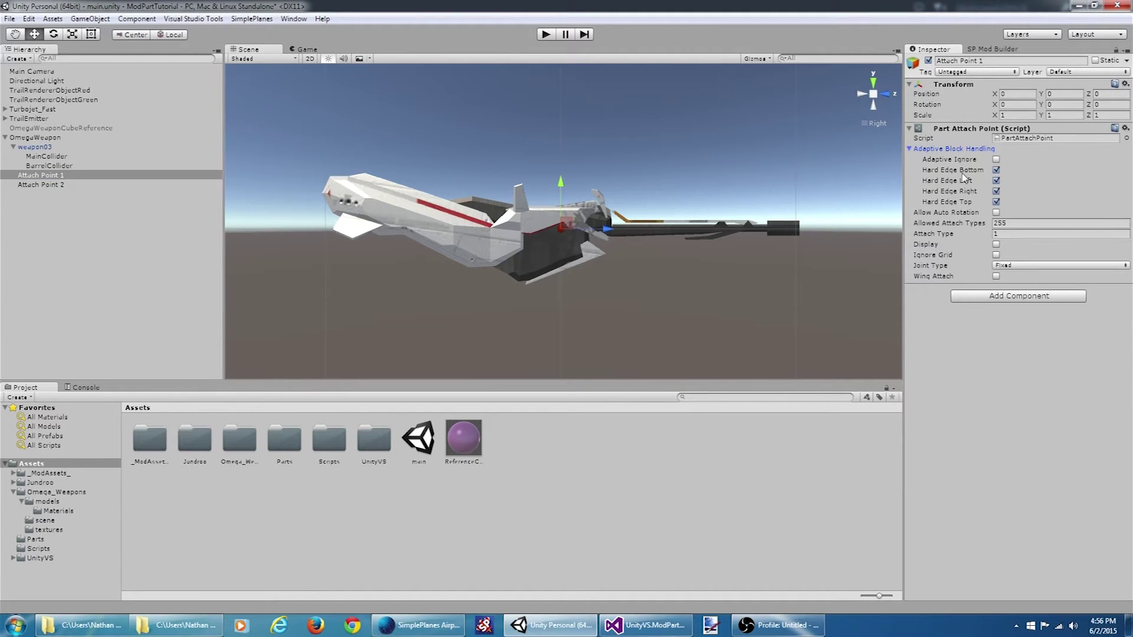
mouse_move(964, 177)
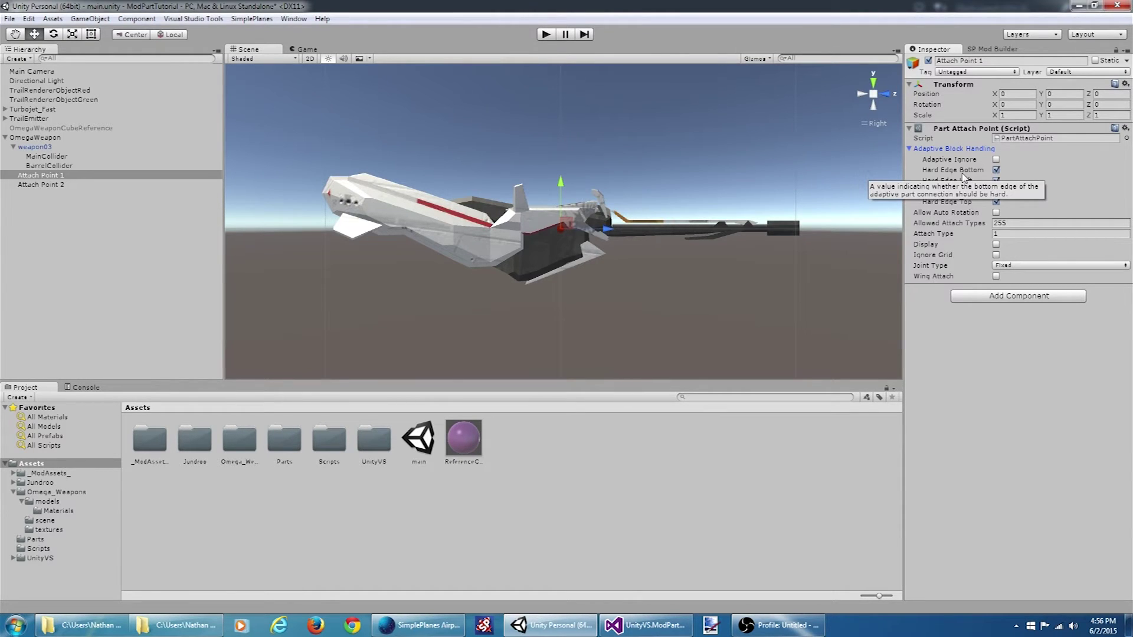
click(918, 150)
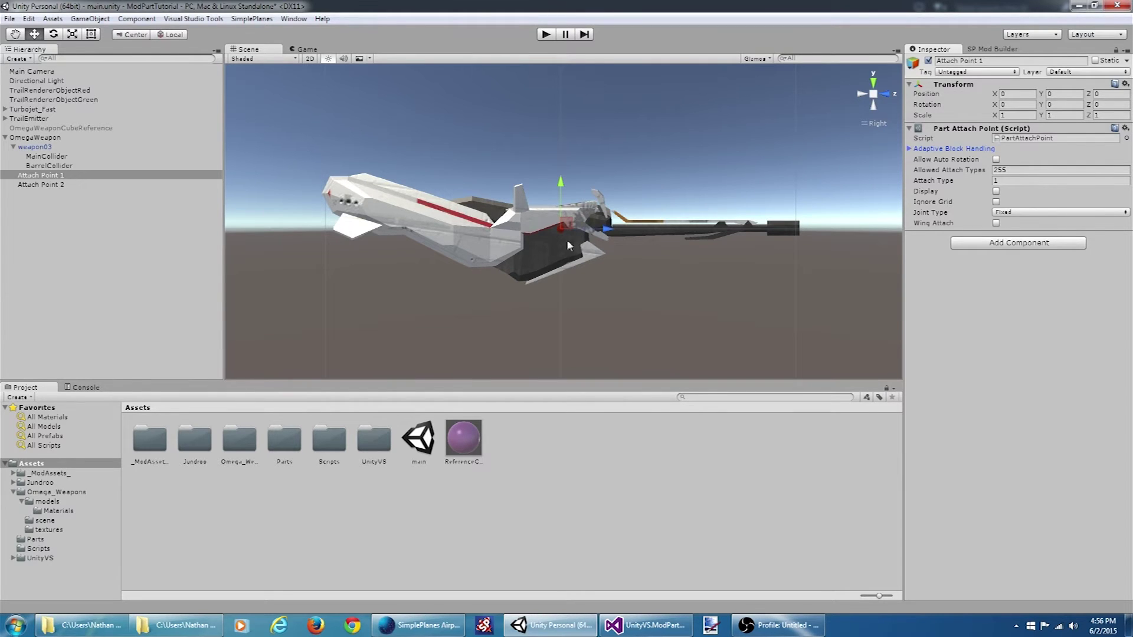
- Move Attach Point 1 onto the top of the weapon's rear end, at about X -0.067, Y 0.785, Z -3.049
drag(602, 227, 387, 230)
middle_drag(302, 281, 450, 322)
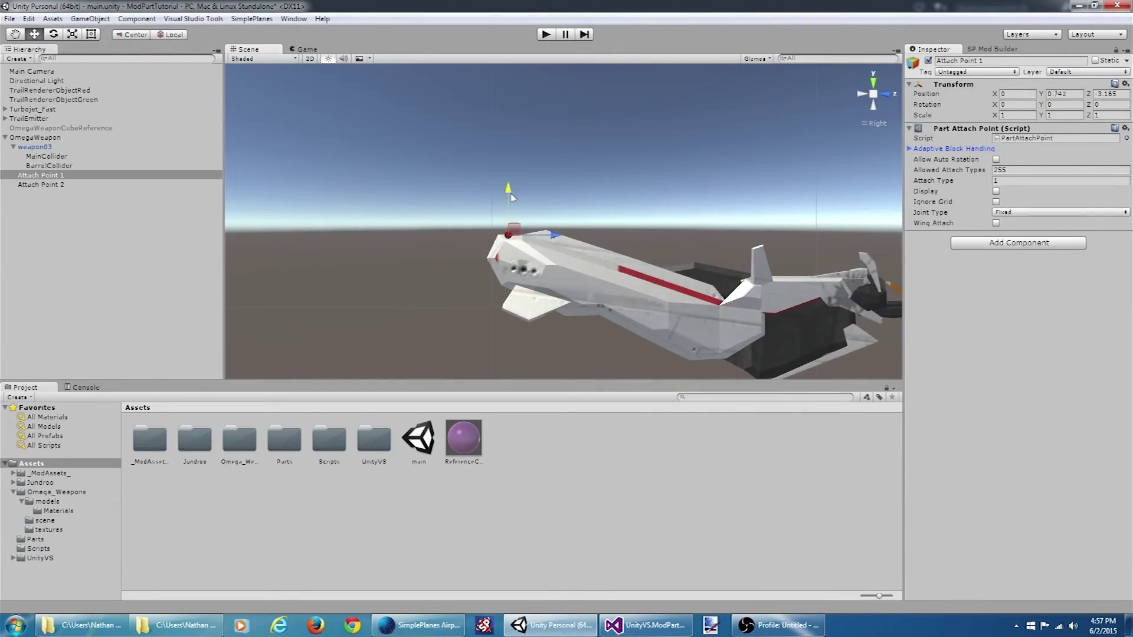
click(885, 94)
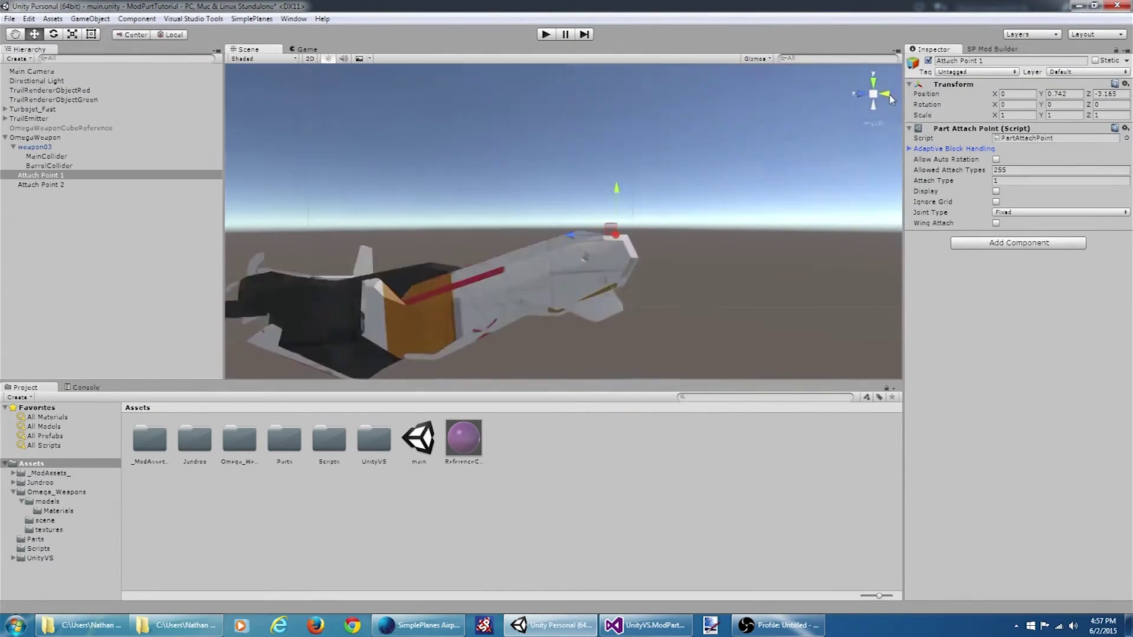
drag(718, 235, 713, 235)
alt+drag(713, 235, 551, 227)
click(51, 177)
click(873, 80)
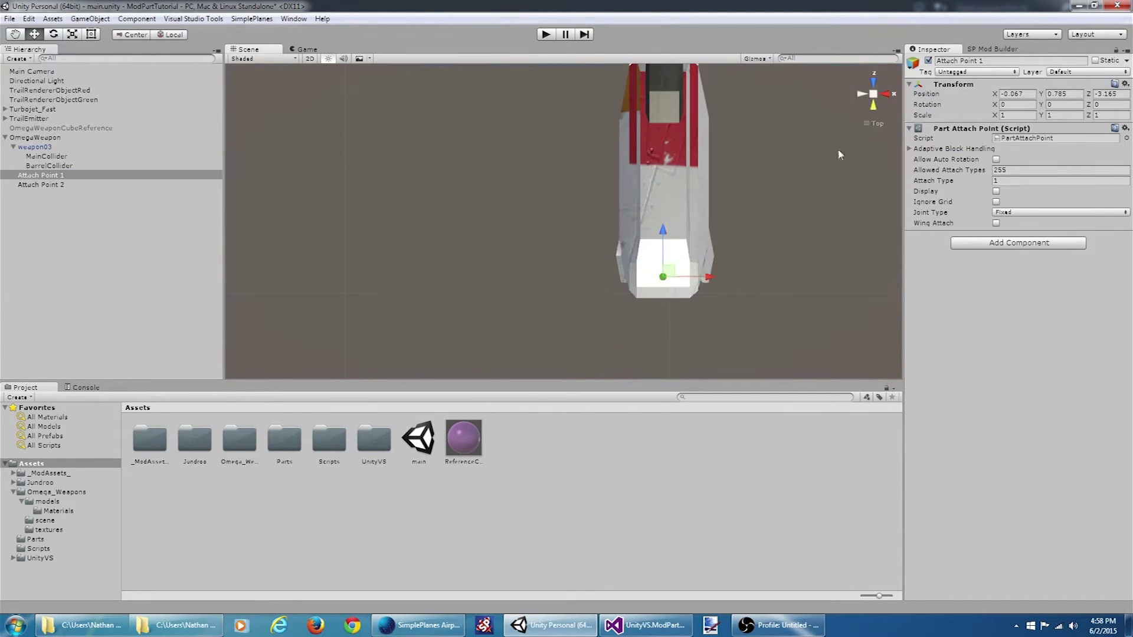
drag(663, 232, 663, 220)
- Move Attach Point 2 to the weapon's rear face at about Y 0.499, Z -3.303
click(885, 94)
click(47, 156)
click(41, 184)
drag(489, 217, 490, 214)
drag(534, 259, 540, 258)
- Set Attach Point 2's X rotation to 270 and centre it on the rear face at about X -0.049
click(41, 184)
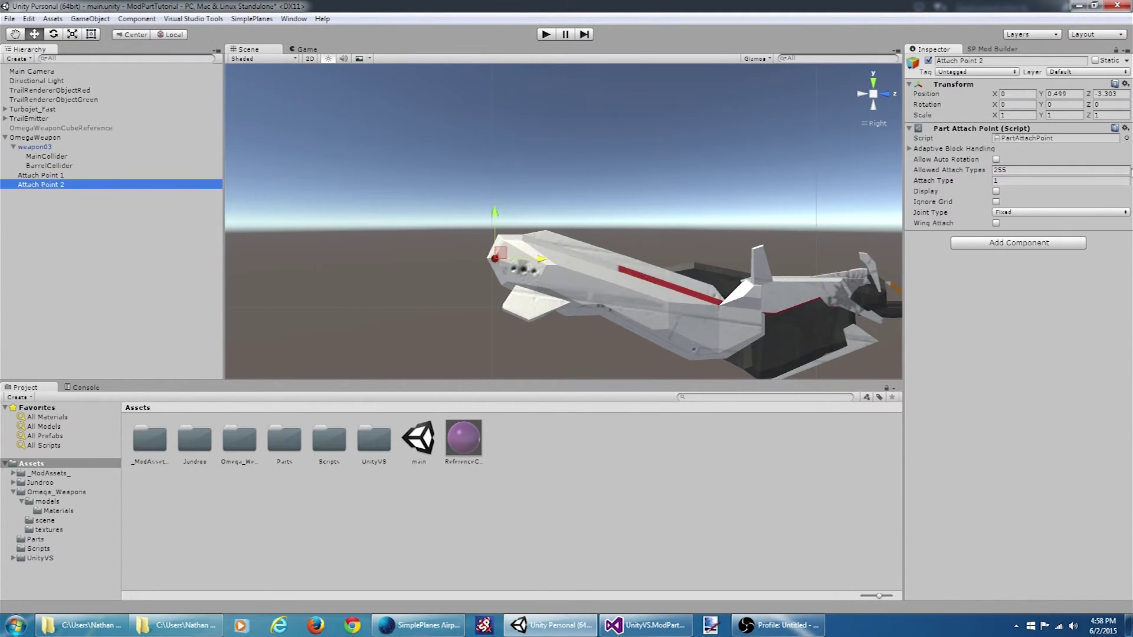
click(1017, 104)
key(BackSpace)
text(270)
click(862, 94)
drag(721, 260, 716, 259)
click(873, 81)
click(862, 93)
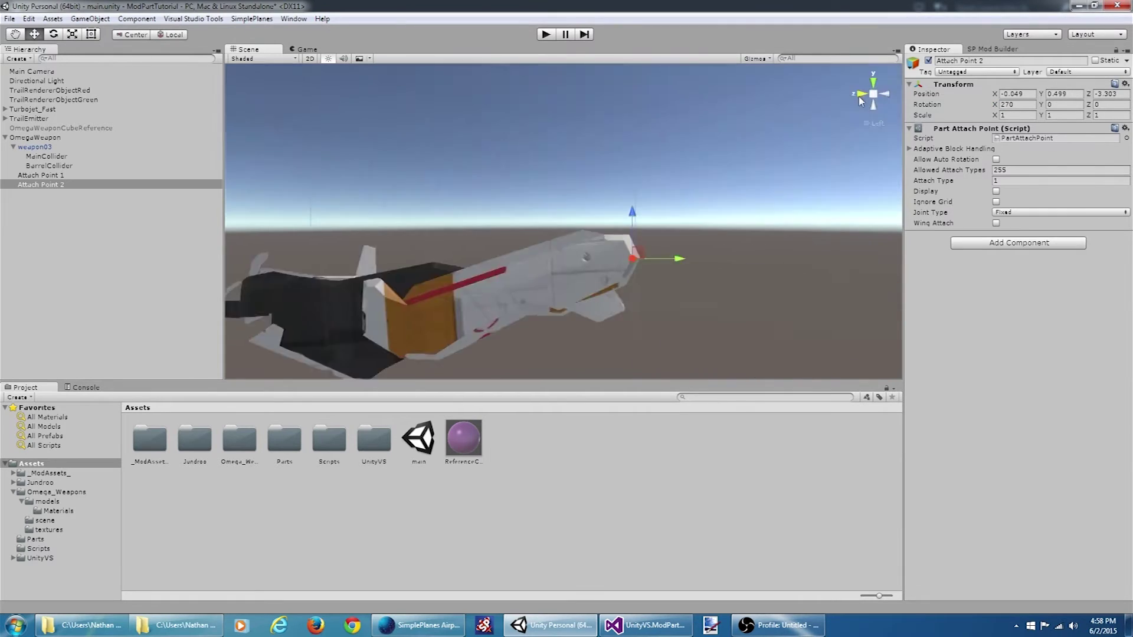
click(885, 94)
scroll(564, 221, down, 2)
click(52, 185)
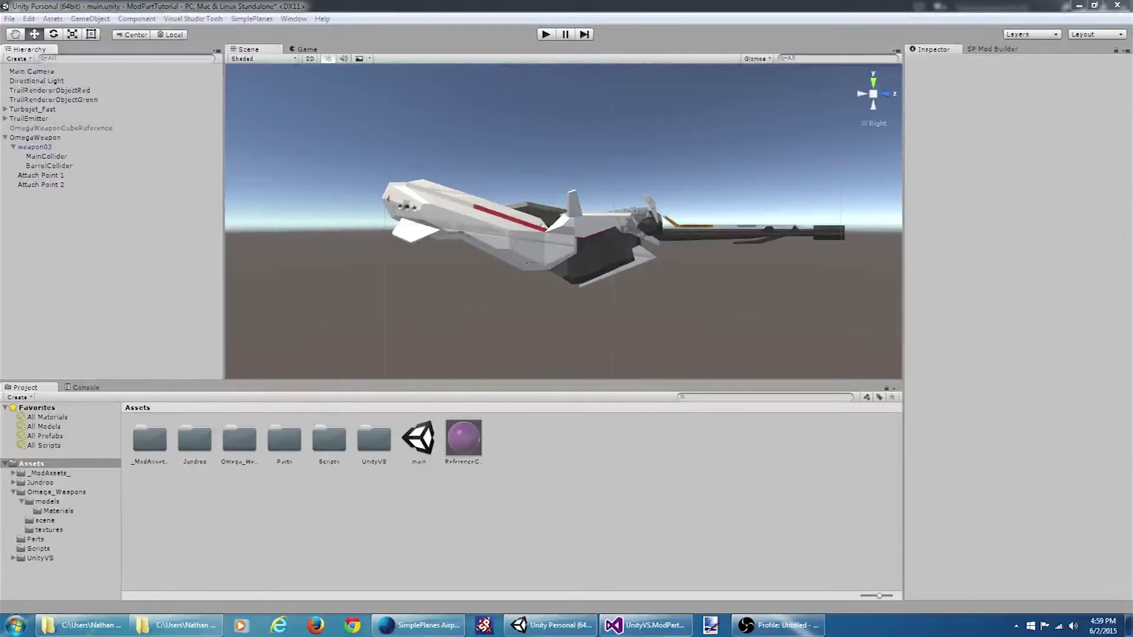
- Check the placement and orientation of both attach points on the weapon
click(74, 176)
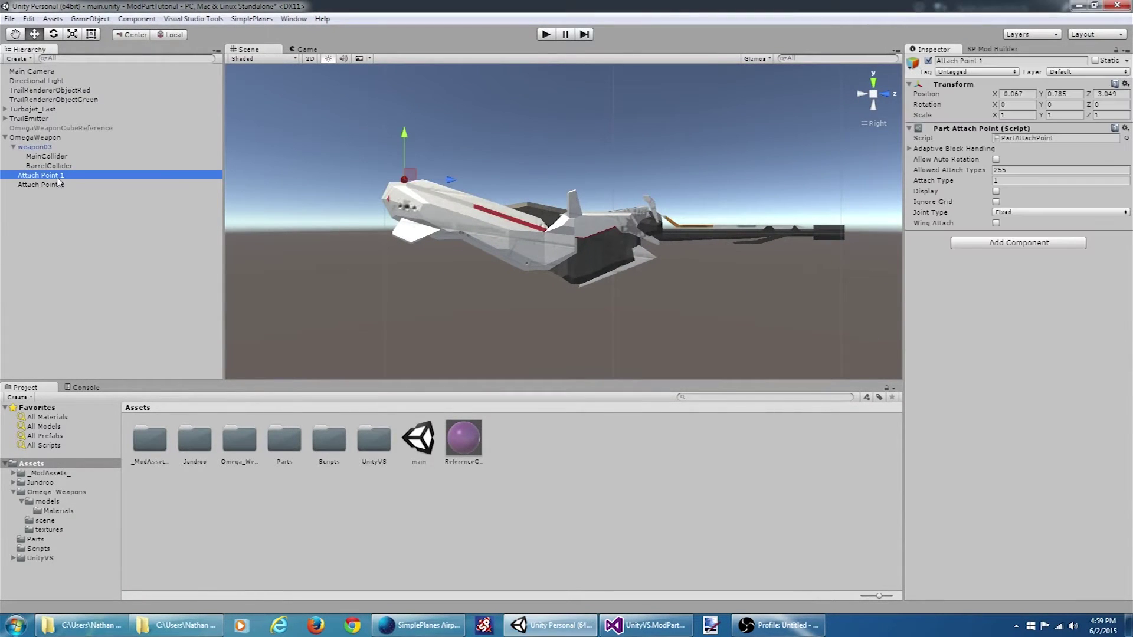
click(58, 185)
click(55, 177)
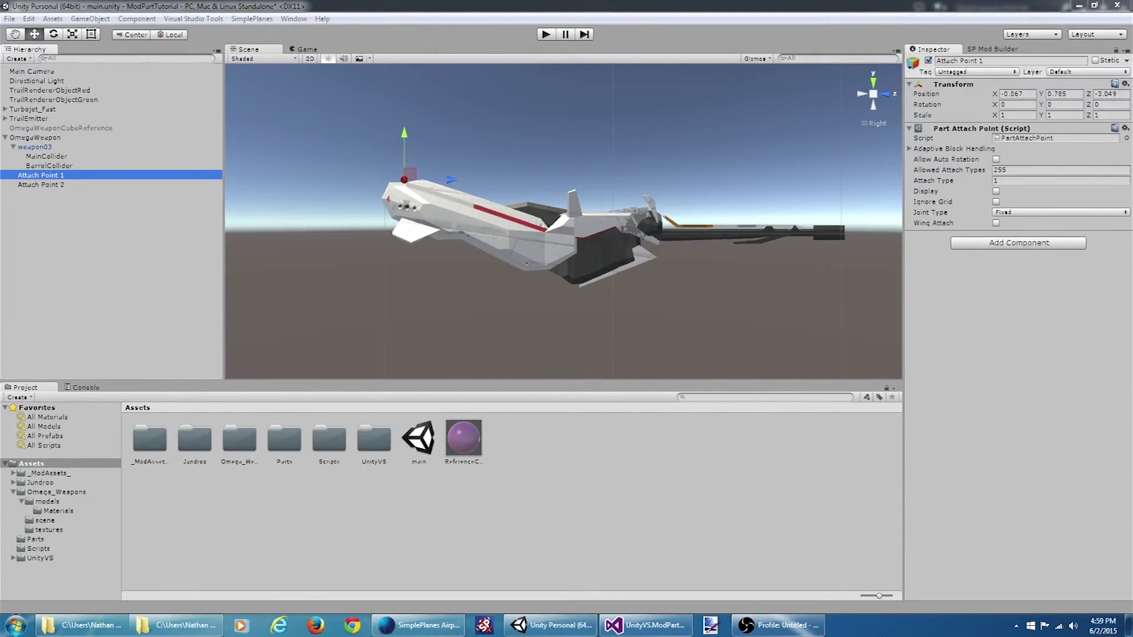
- Set OmegaWeapon's default material color index values to 1 for Trim 1 and 2 for Trim 2
click(43, 139)
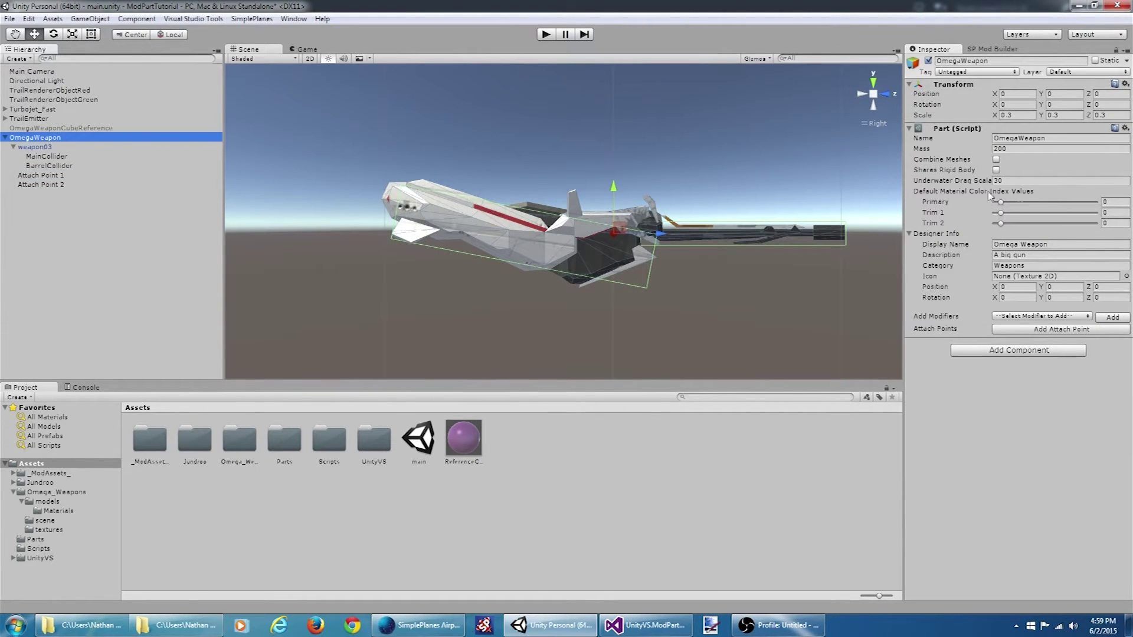
mouse_move(974, 196)
click(1008, 213)
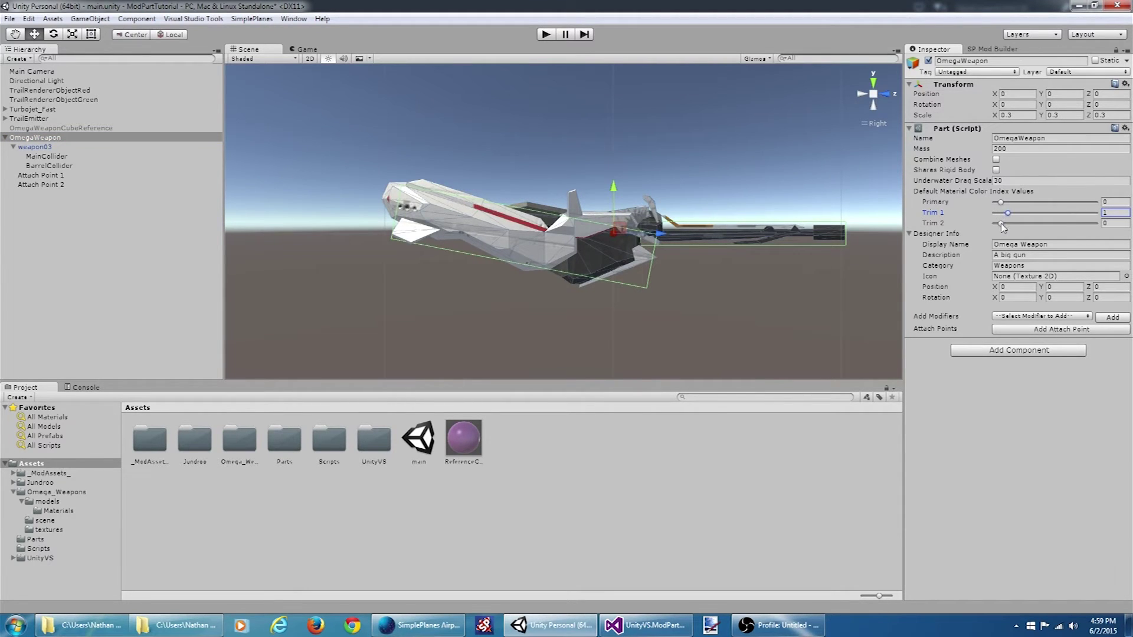
drag(1002, 224, 1015, 224)
- Locate the two materials assigned to weapon03 and add a Part Mesh Configuration component to that object
click(45, 148)
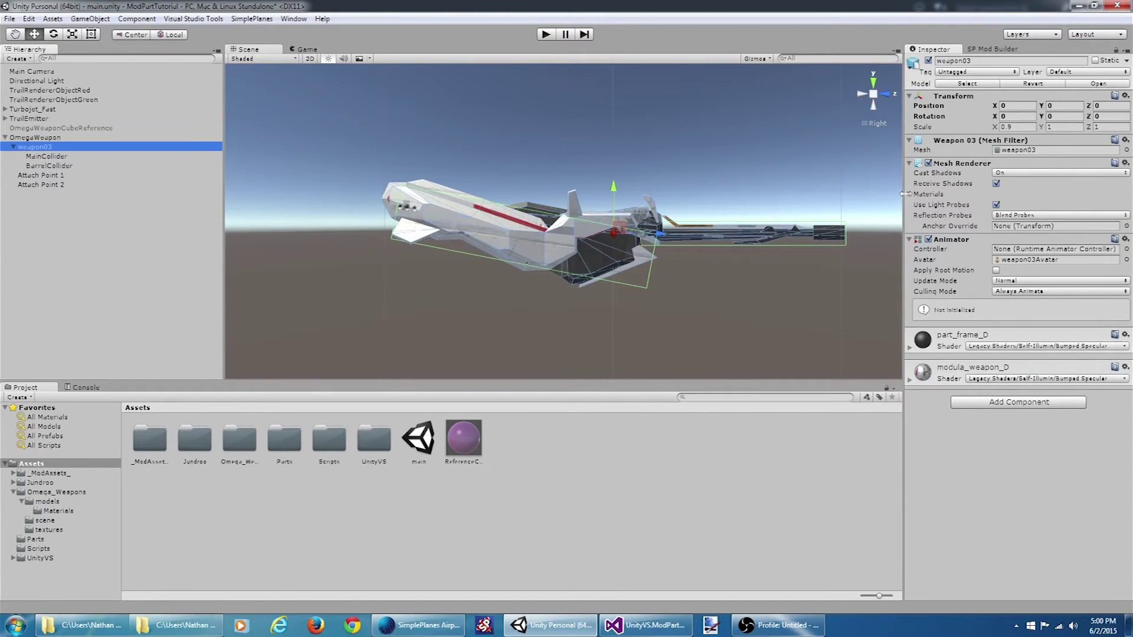
click(909, 194)
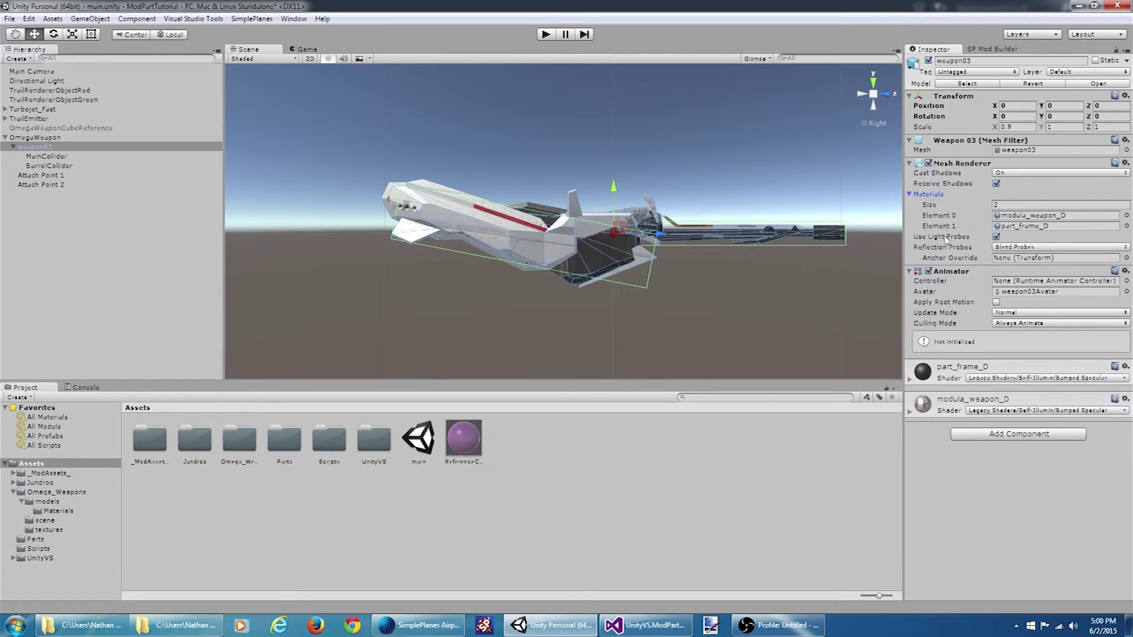
click(1037, 216)
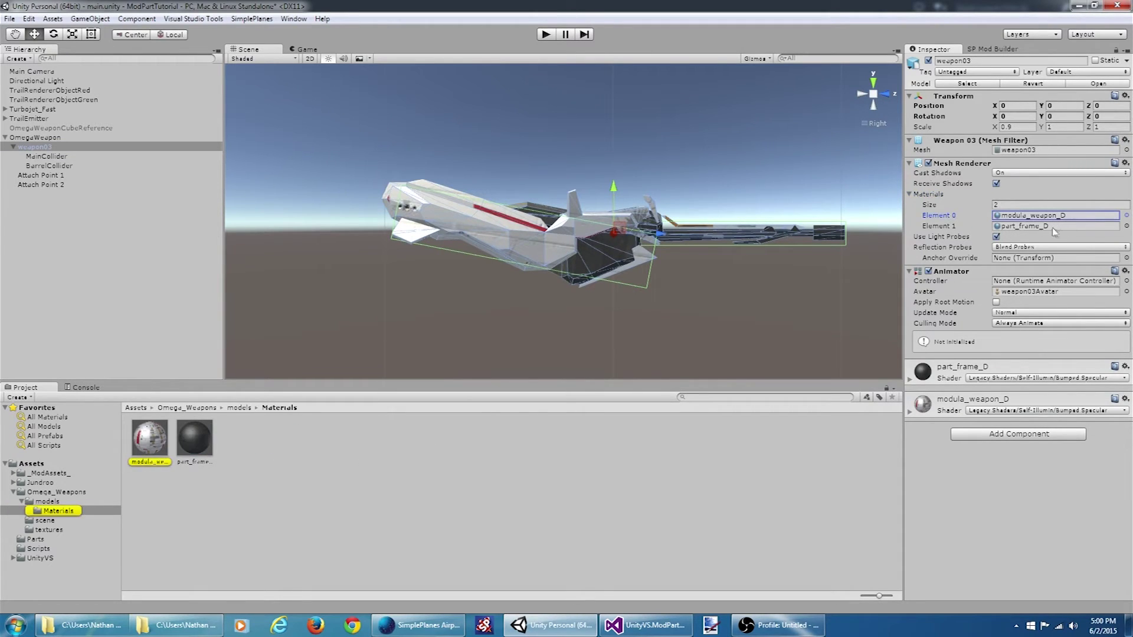
click(1053, 227)
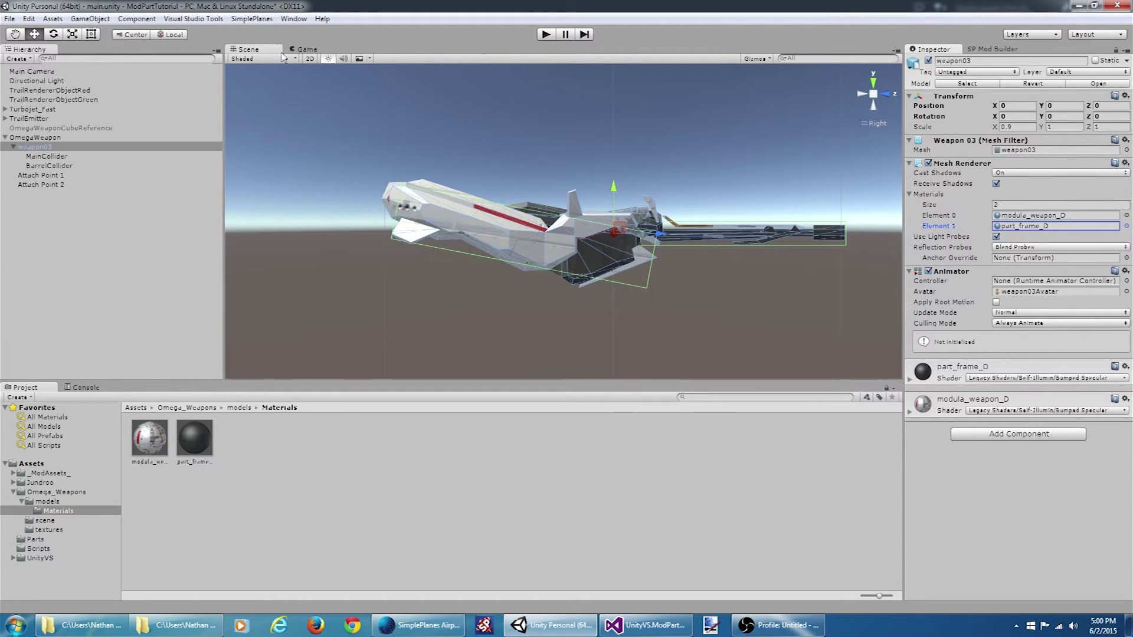
click(254, 19)
mouse_move(290, 63)
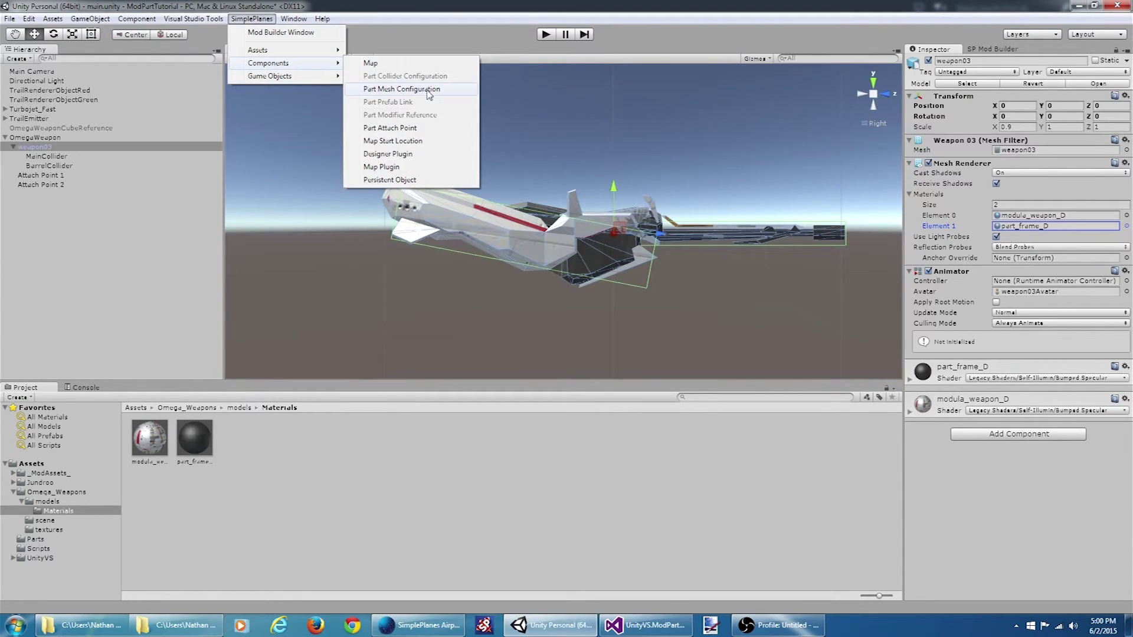
click(428, 90)
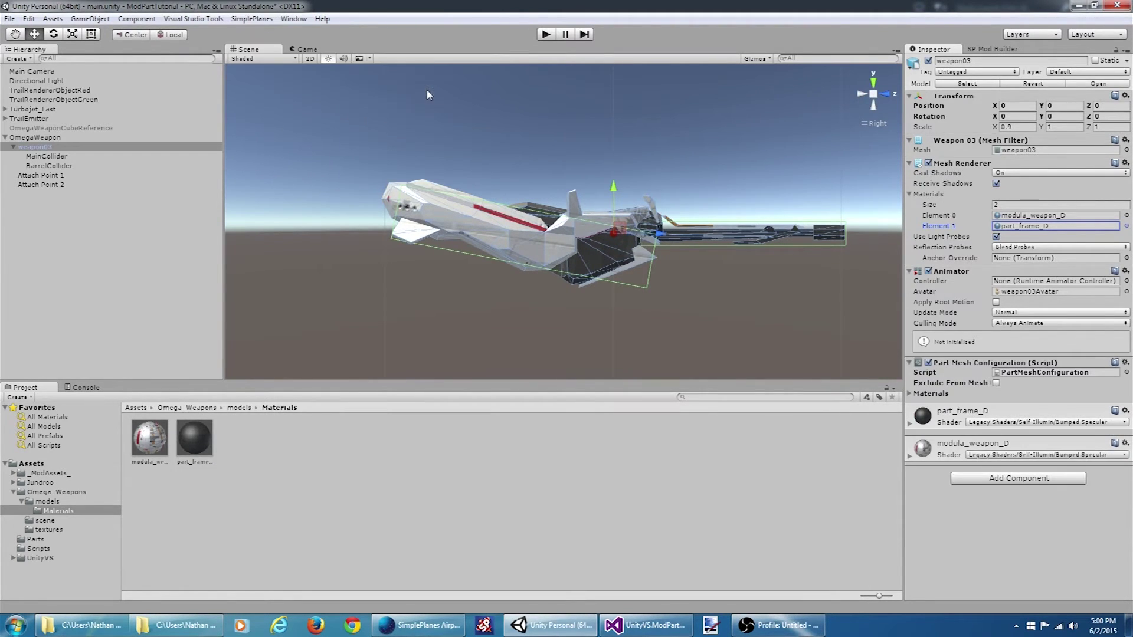
- Review the Primary and Trim 1 material settings in the Part Mesh Configuration and set Trim 1's submesh index to 1
click(910, 394)
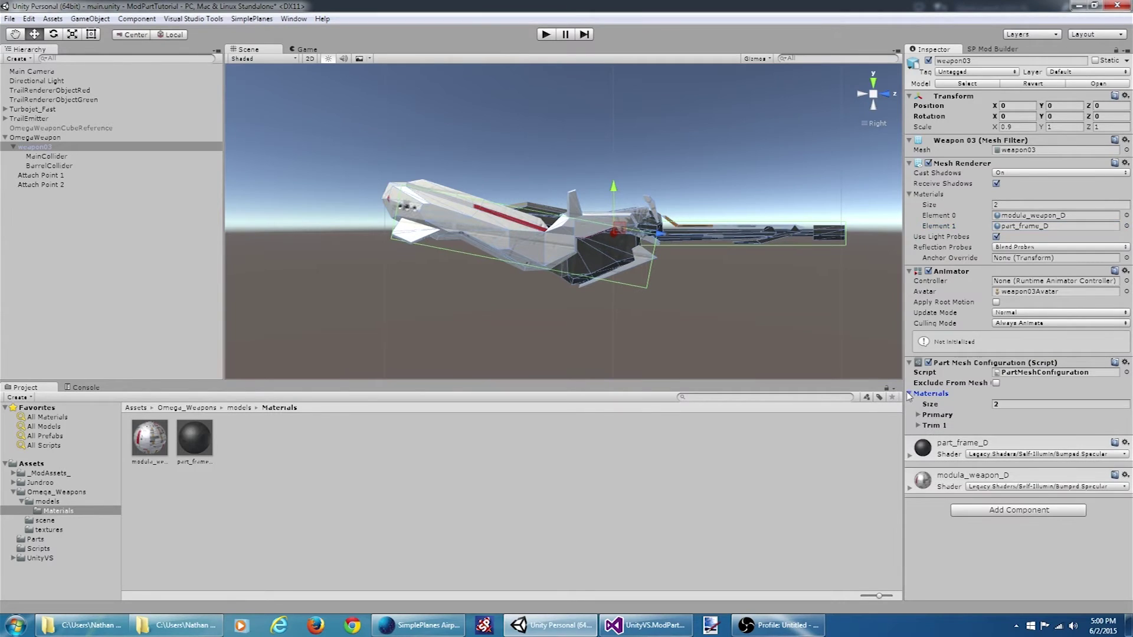
click(919, 425)
click(919, 415)
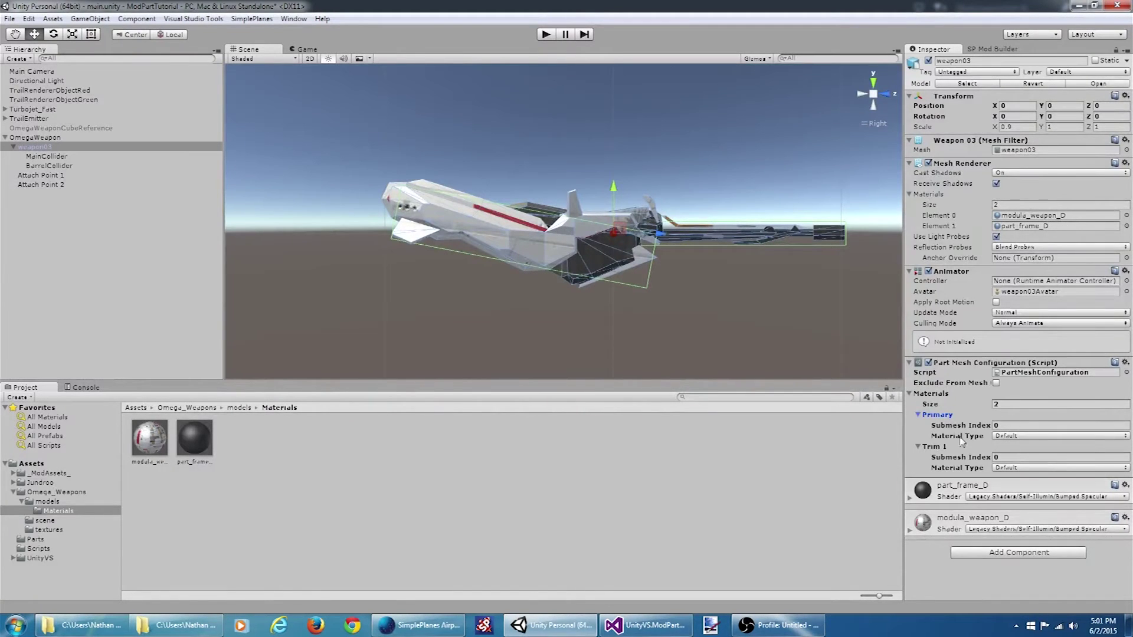
click(946, 415)
click(946, 415)
click(1014, 438)
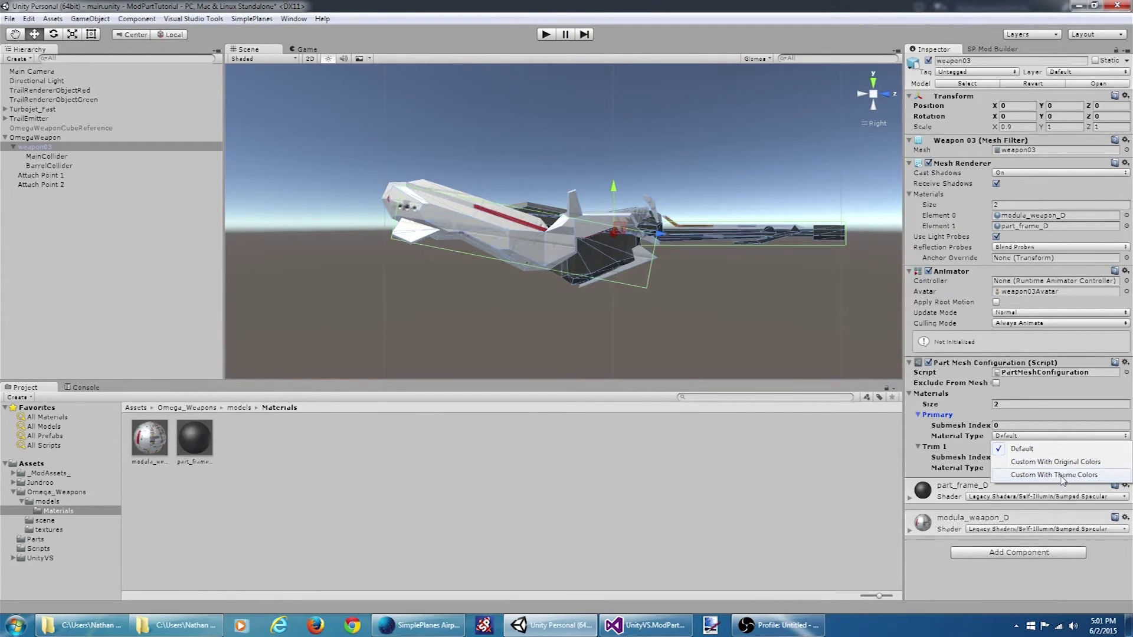
click(1027, 427)
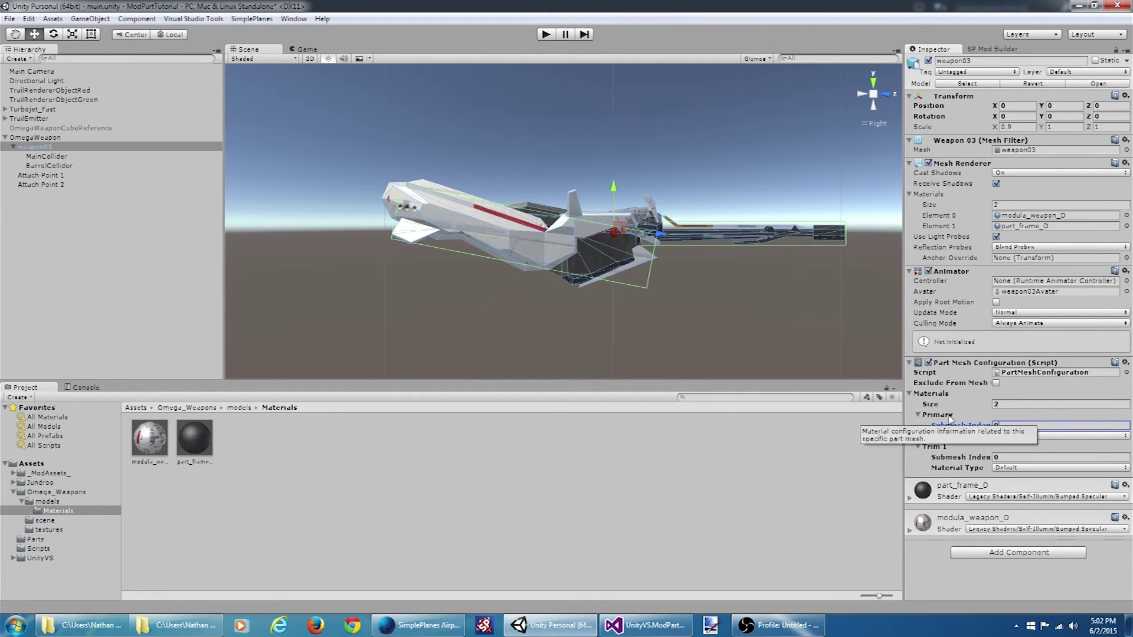
click(1030, 457)
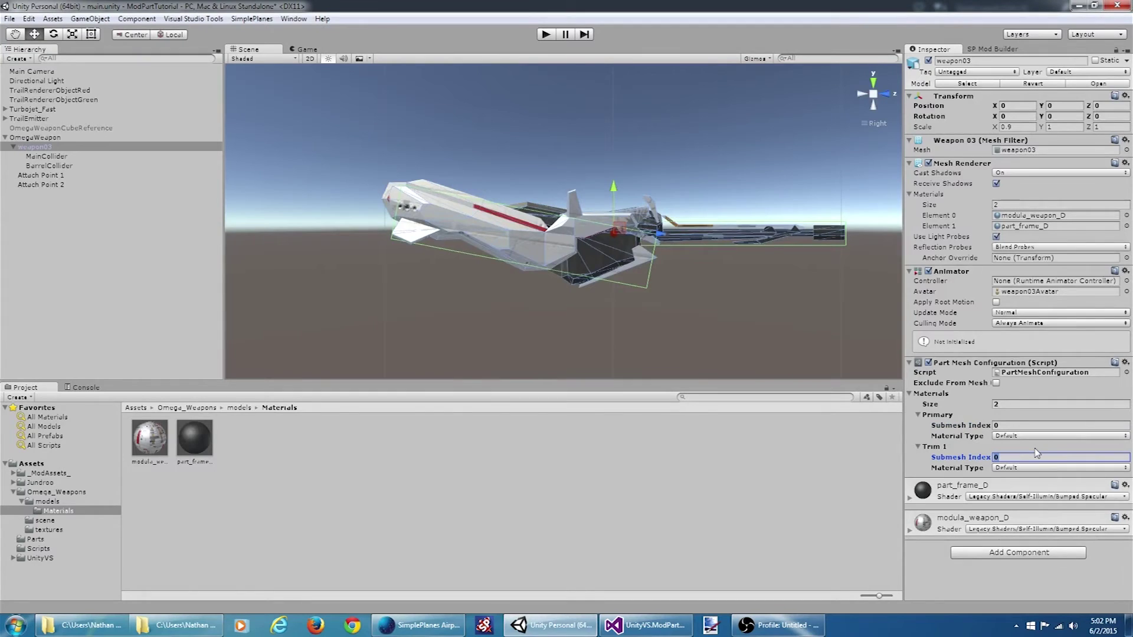
text(1)
- Check OmegaWeapon's icon setting, and set the Main Camera's clear flags to Solid Color
click(64, 138)
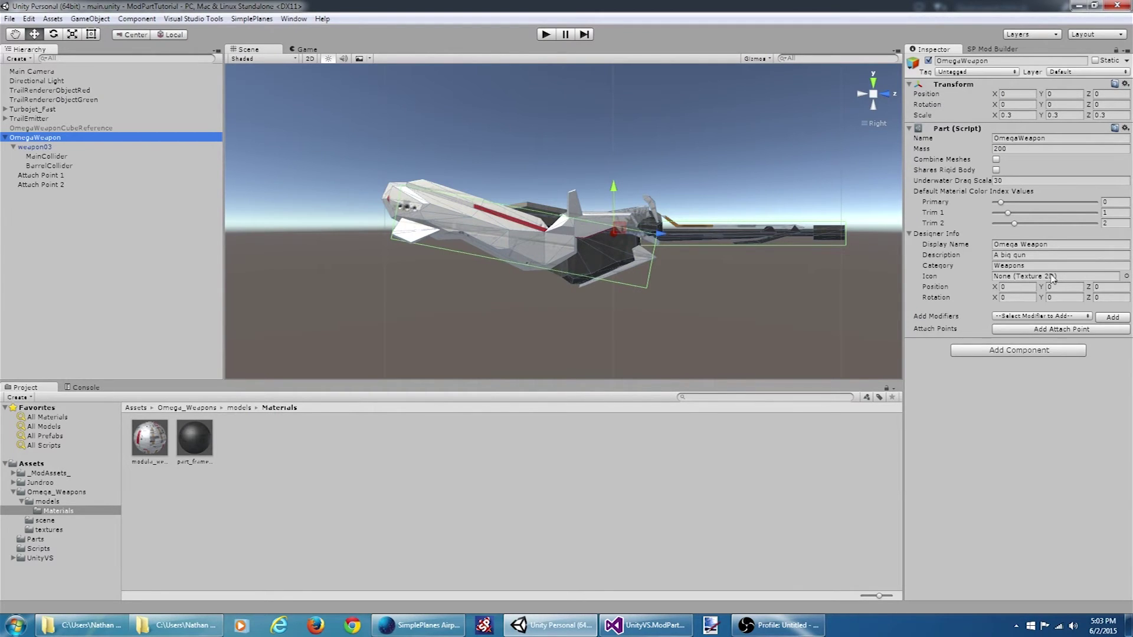
mouse_move(934, 279)
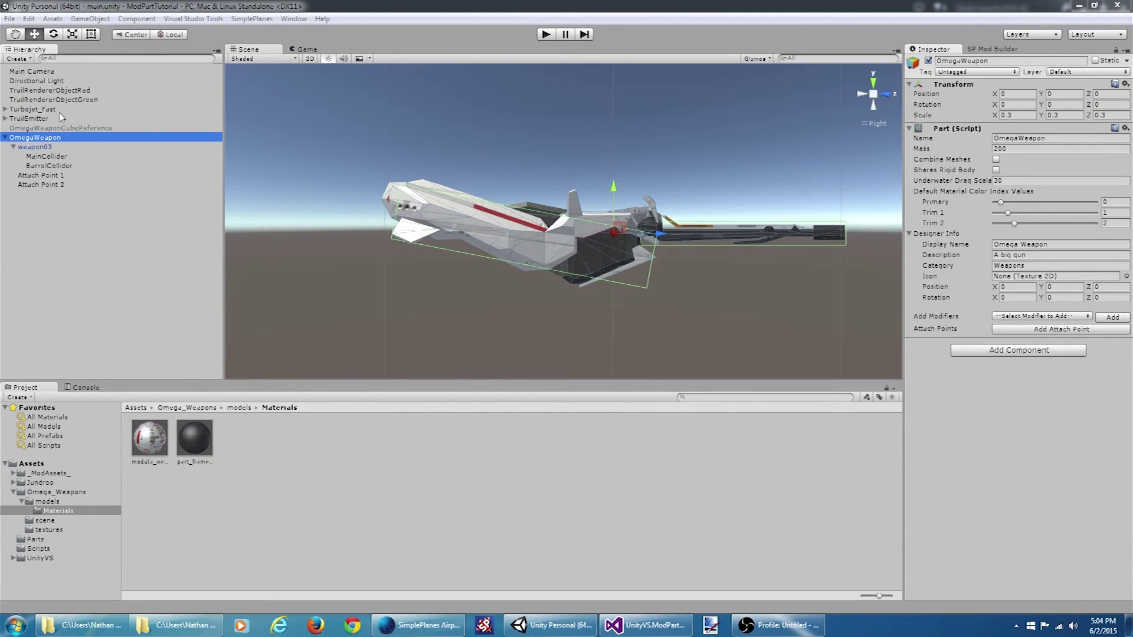
click(46, 71)
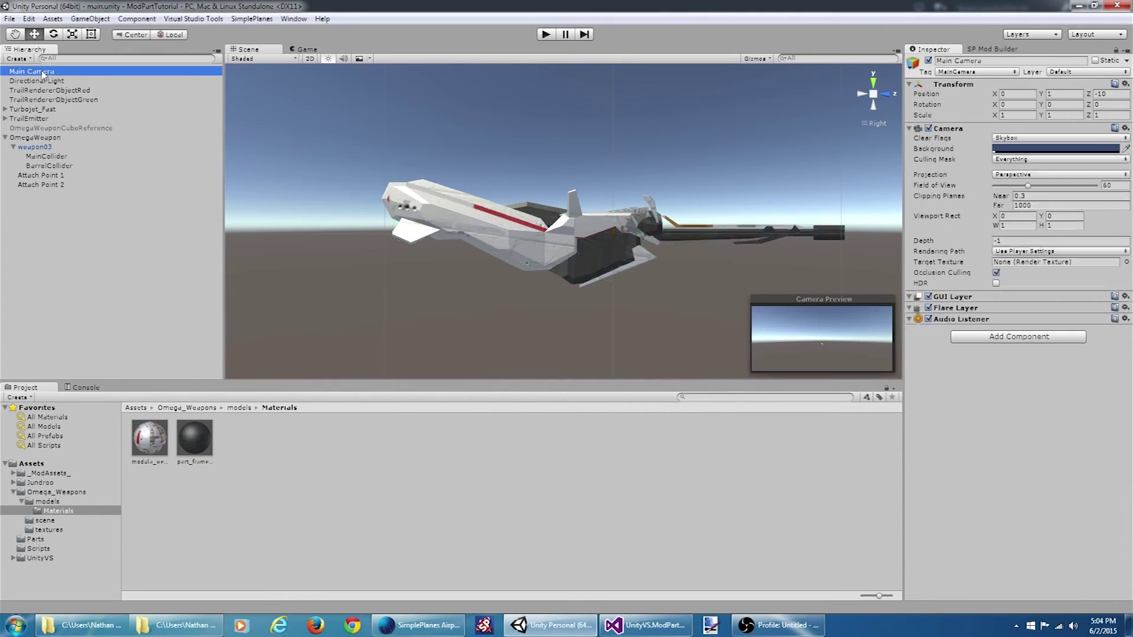
click(1069, 138)
click(1049, 167)
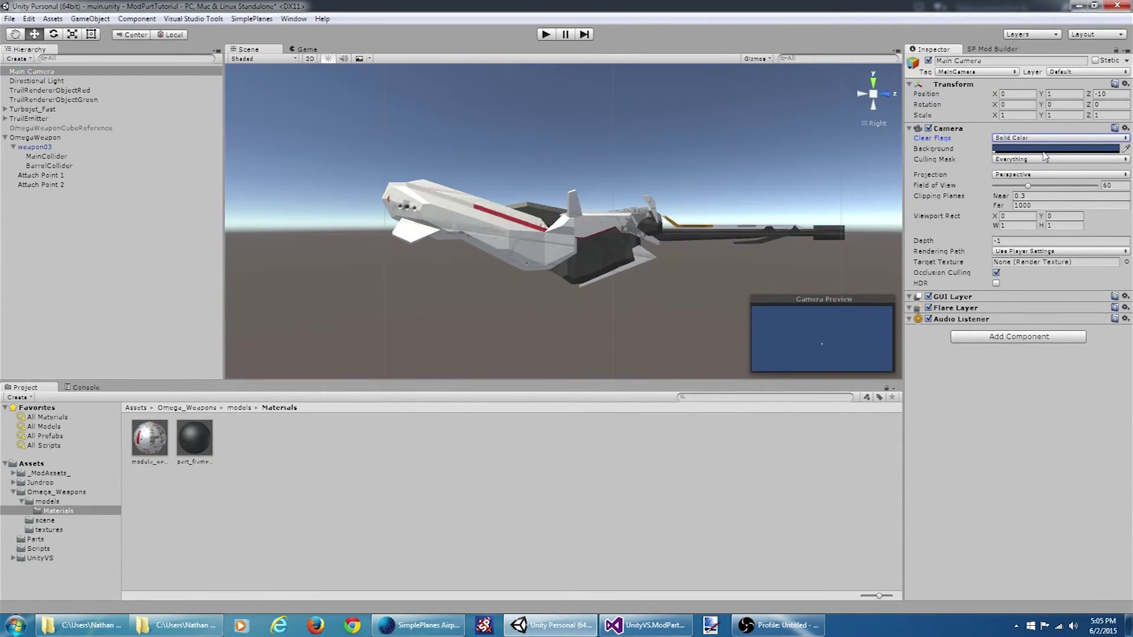
- Set the Main Camera's background to pale pink with R 255, G 234, B 236 and briefly preview it in play mode
click(1043, 149)
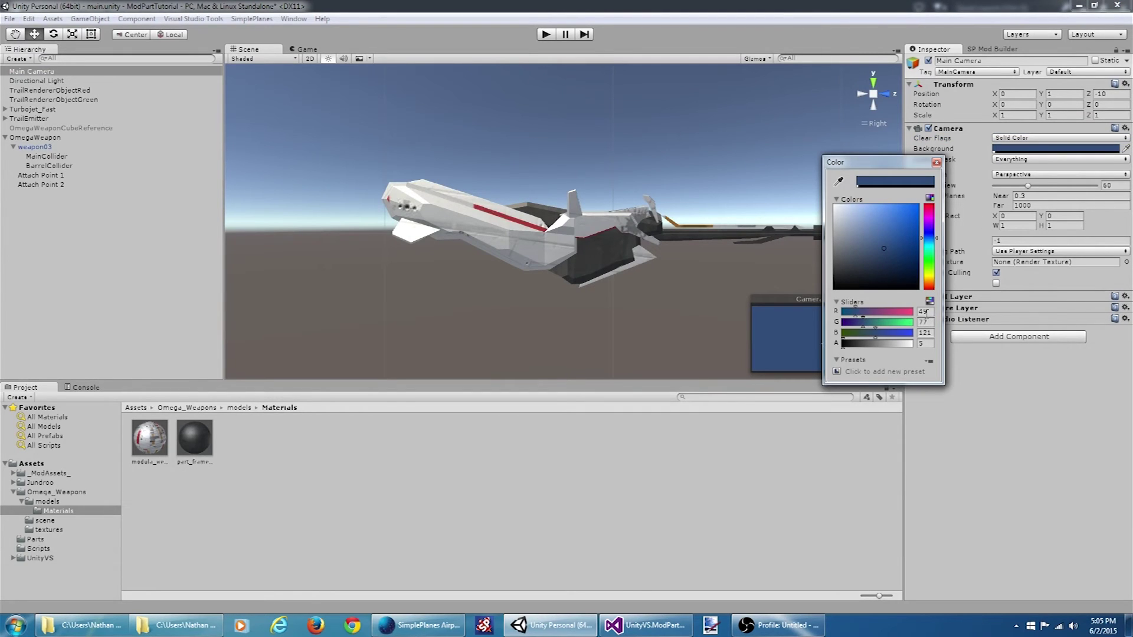
click(925, 311)
text(324)
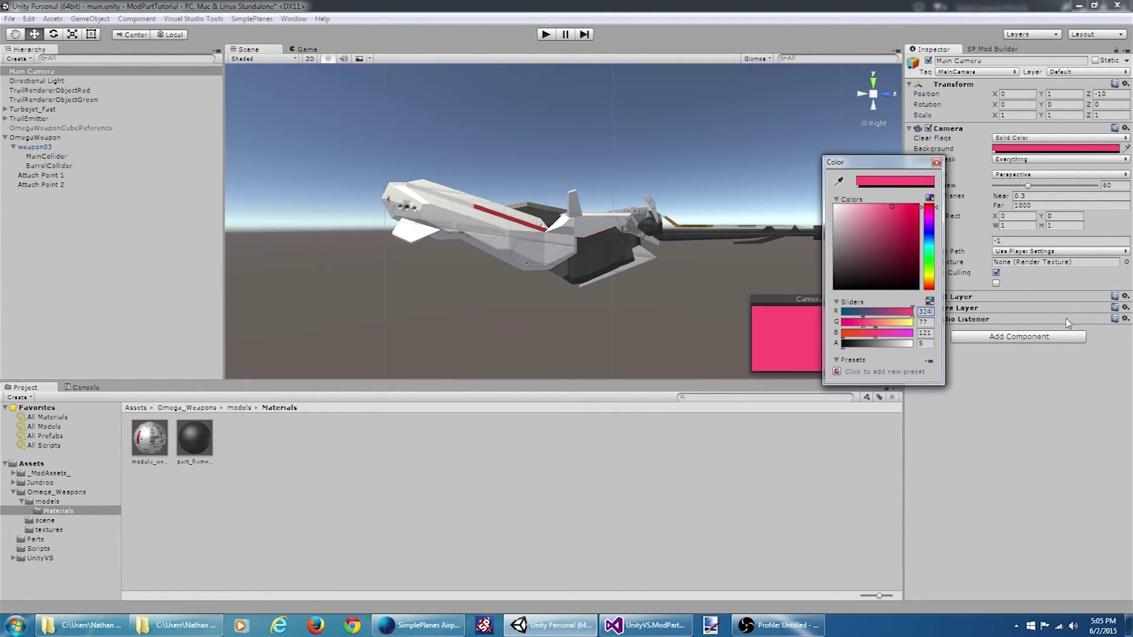
key(Tab)
text(3)
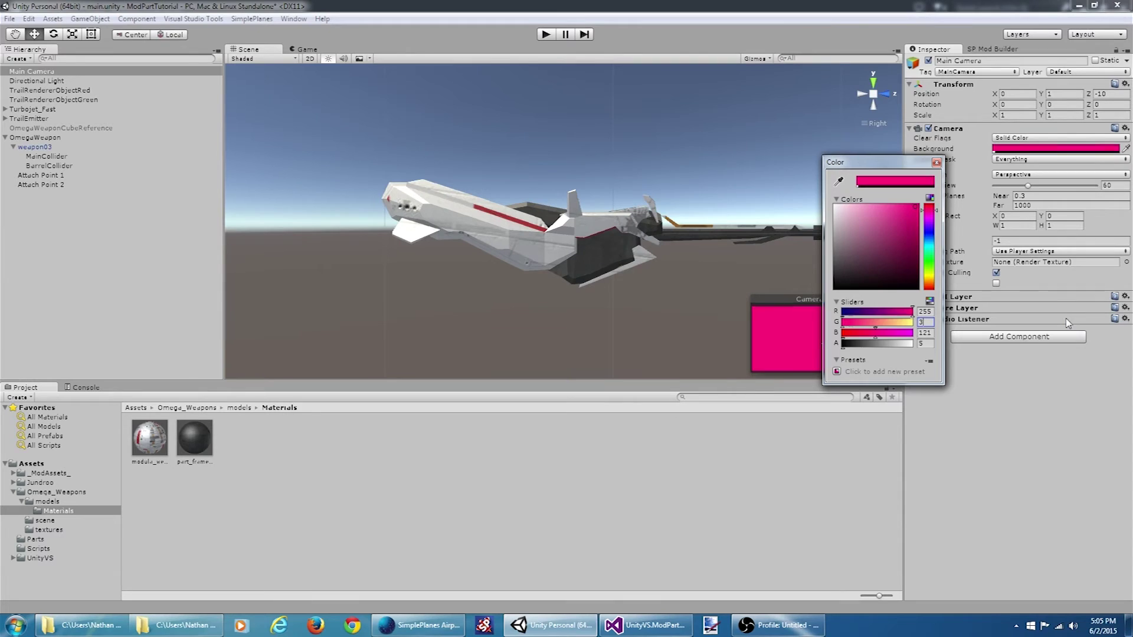
key(BackSpace)
text(234)
key(Tab)
text(236)
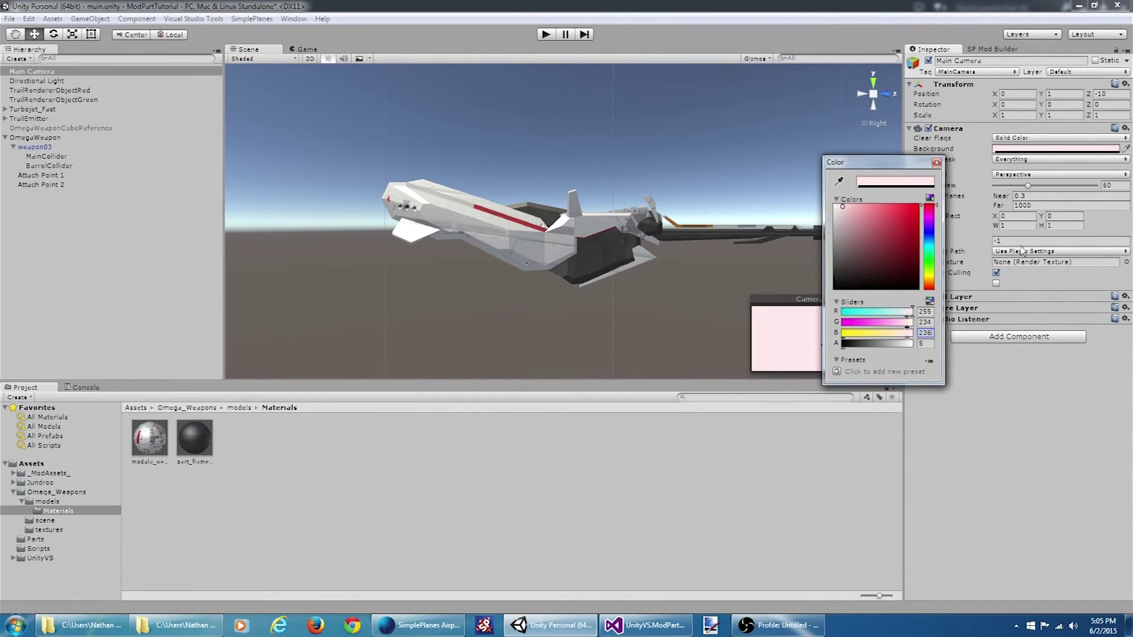
click(936, 162)
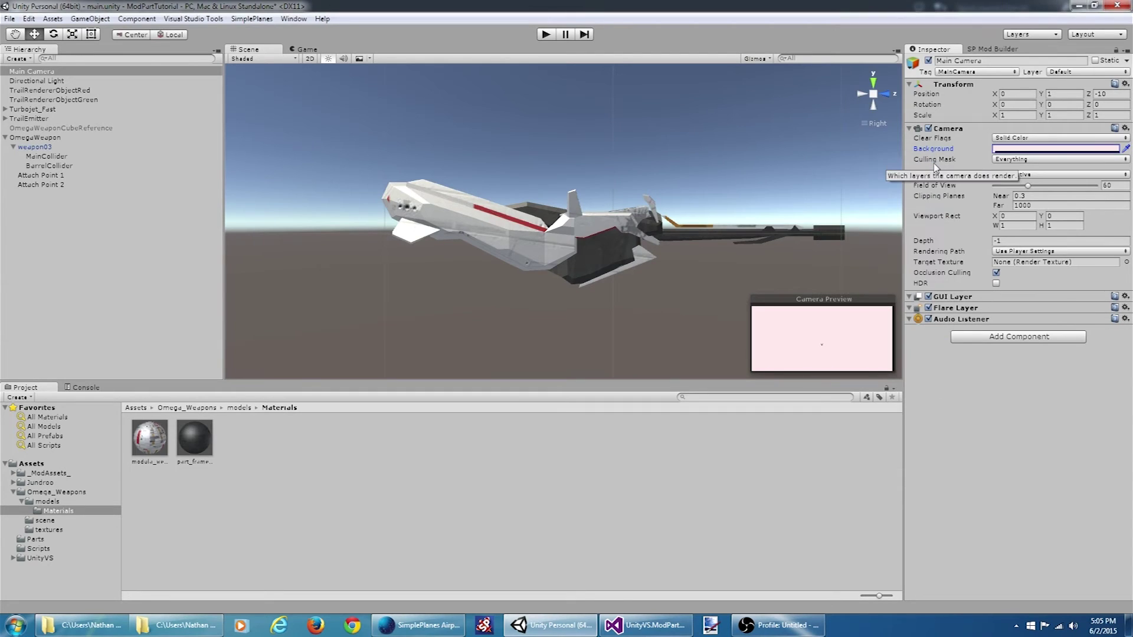
click(547, 35)
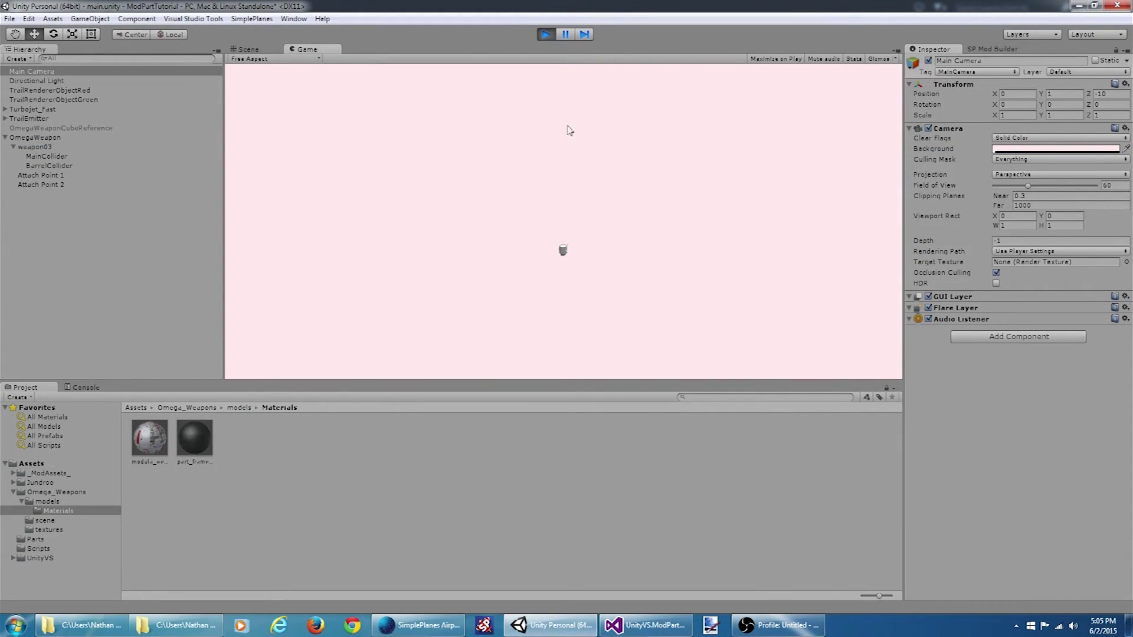
click(547, 36)
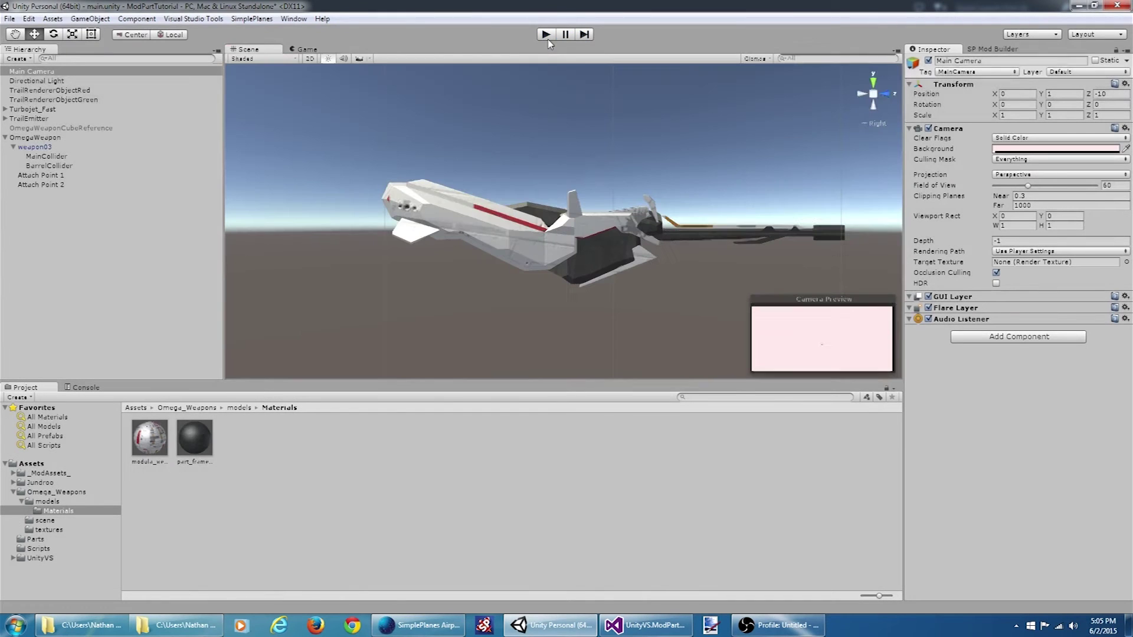
- Align the Main Camera with a three-quarter view of the weapon seen from its barrel end
click(46, 73)
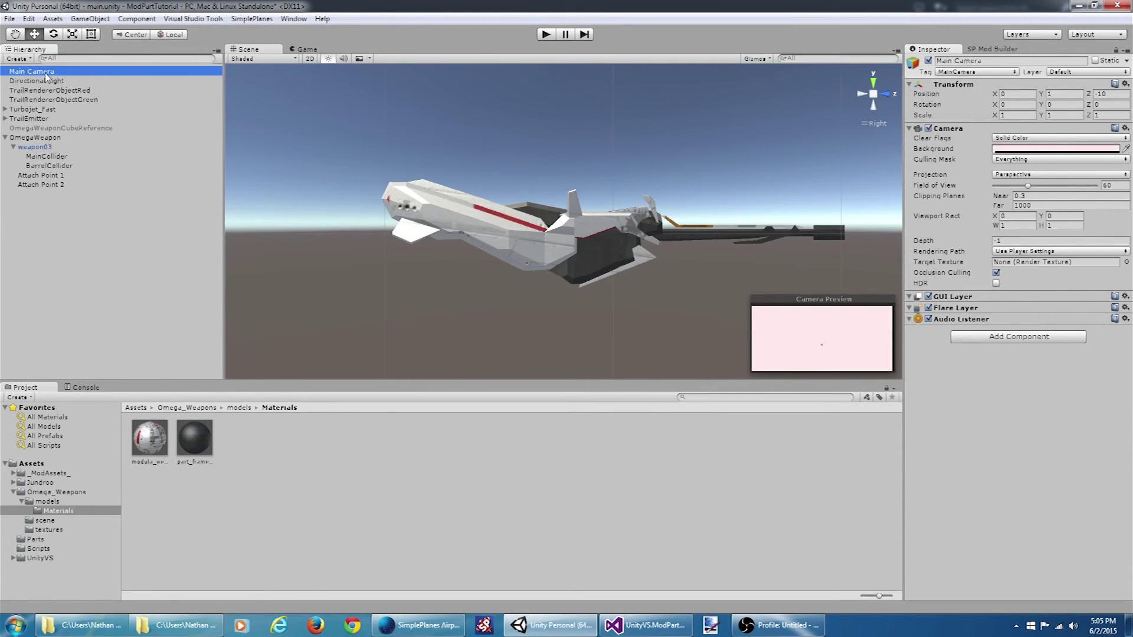
double_click(45, 77)
middle_drag(812, 254, 673, 278)
scroll(673, 278, up, 8)
alt+drag(767, 259, 469, 336)
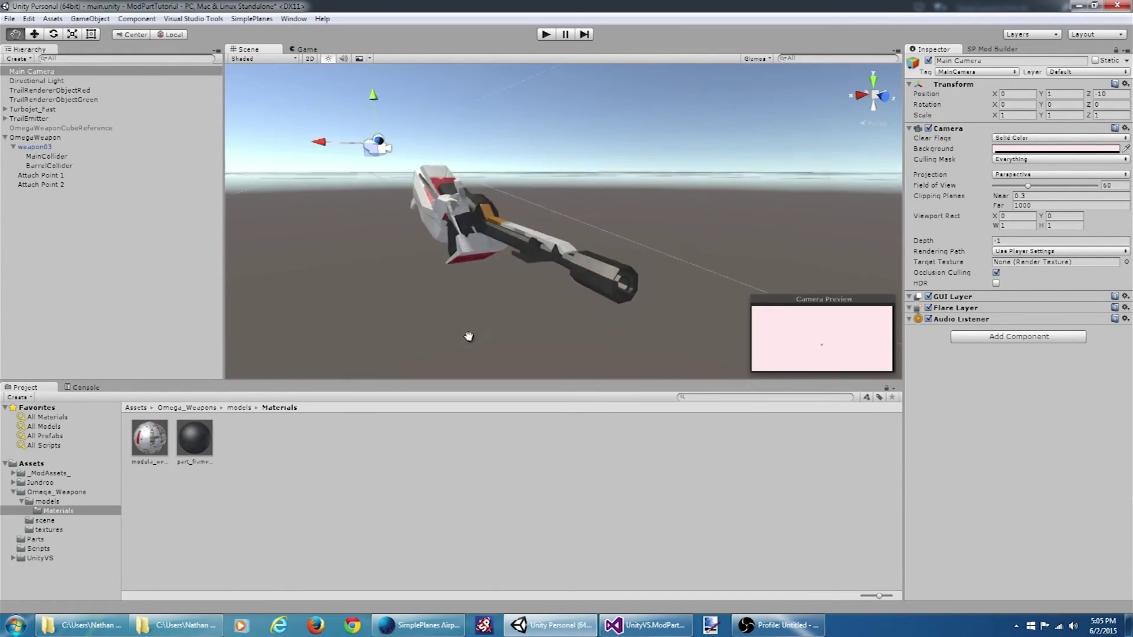
click(90, 19)
click(161, 272)
- Run the scene in play mode and open the Snipping Tool for a screen capture
key(ctrl+p)
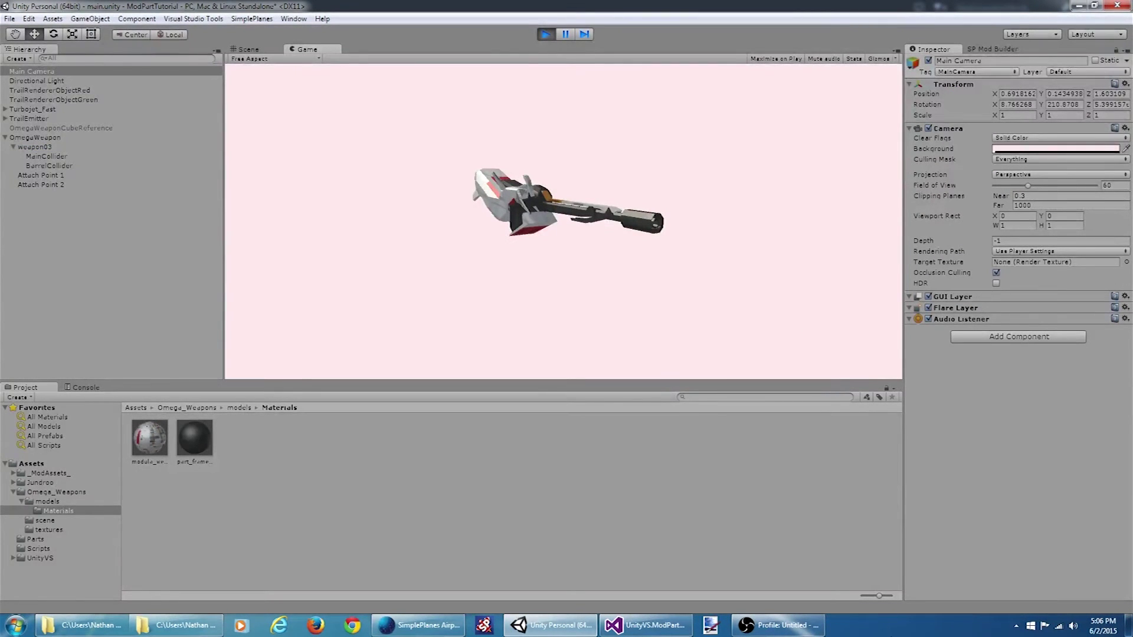
click(16, 625)
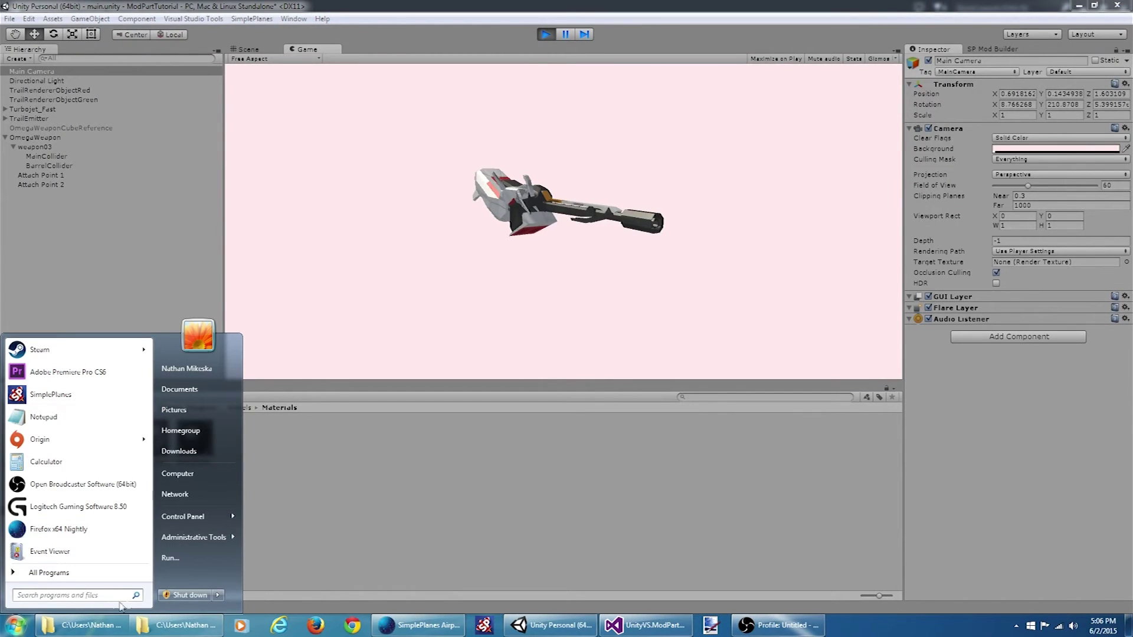
text(snipp)
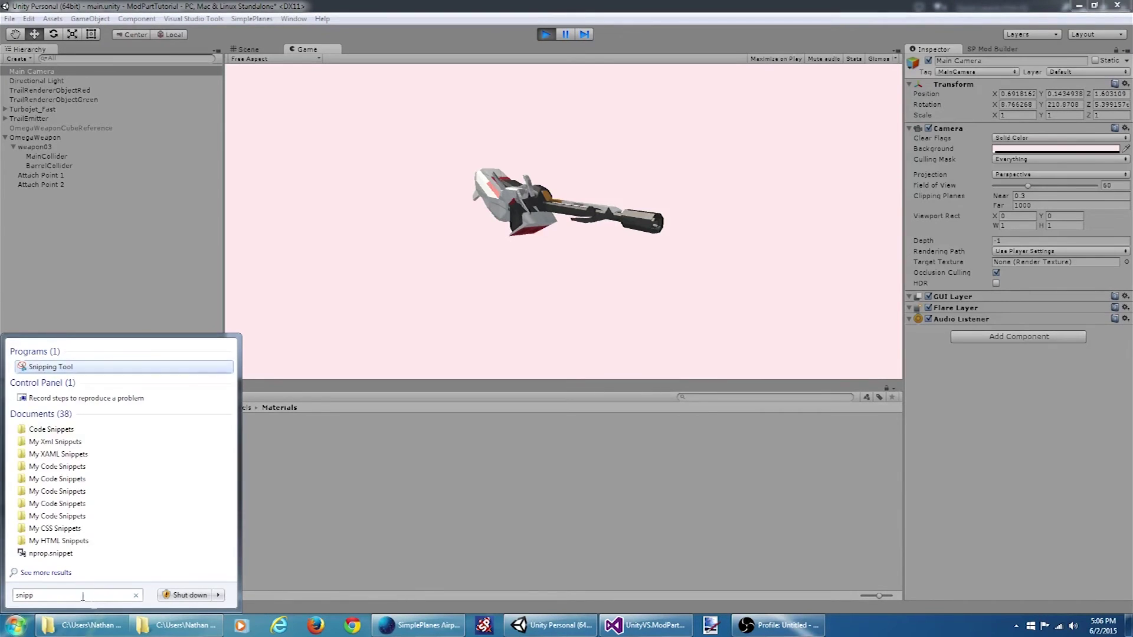
click(121, 368)
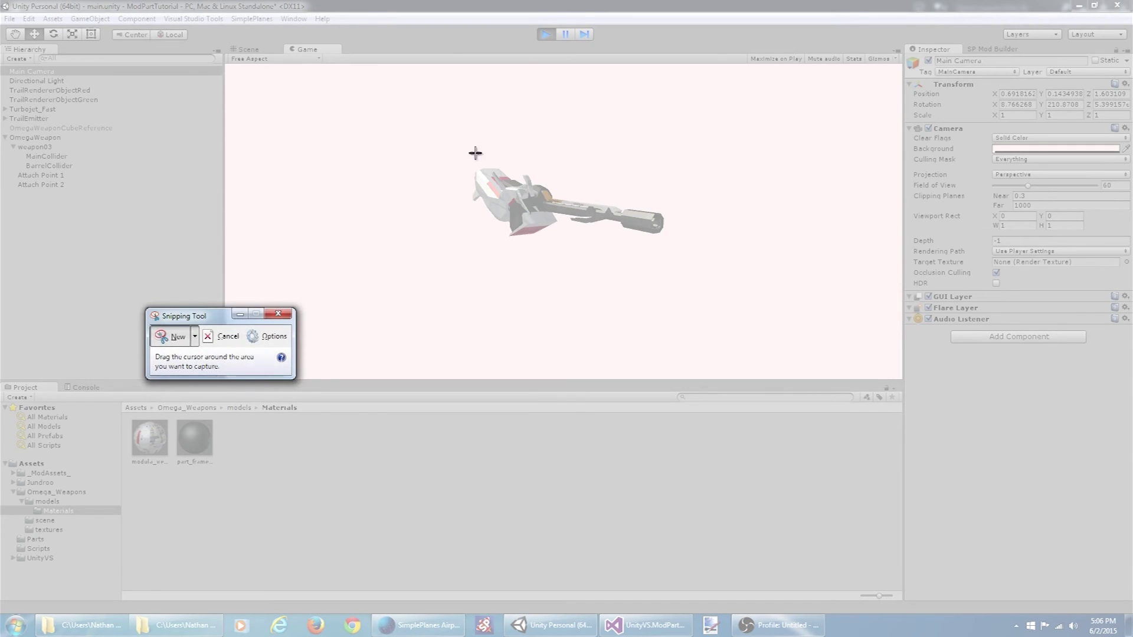
- Capture and copy a roughly square snip of the weapon on its pink background, and stop play mode
drag(423, 112, 689, 307)
click(391, 45)
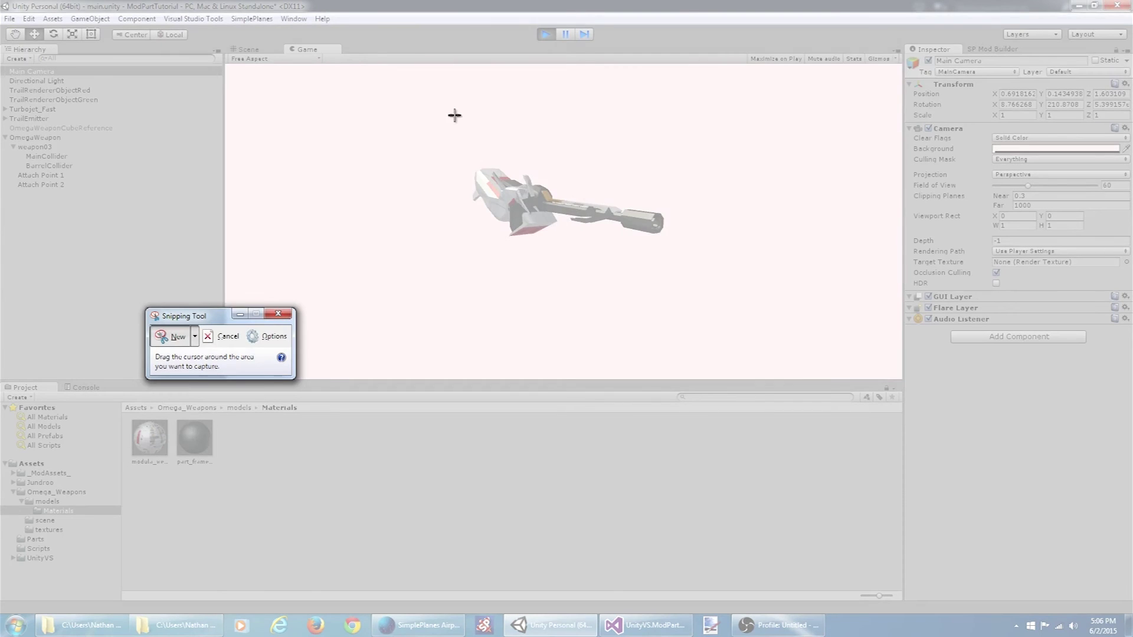
drag(438, 98, 691, 325)
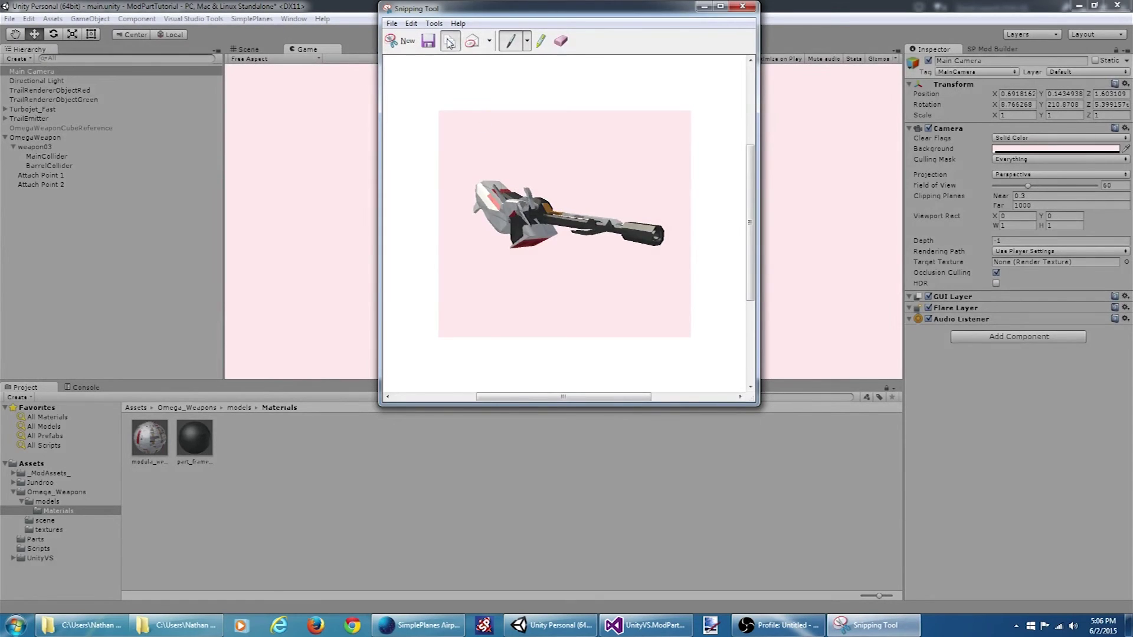
click(743, 6)
click(620, 215)
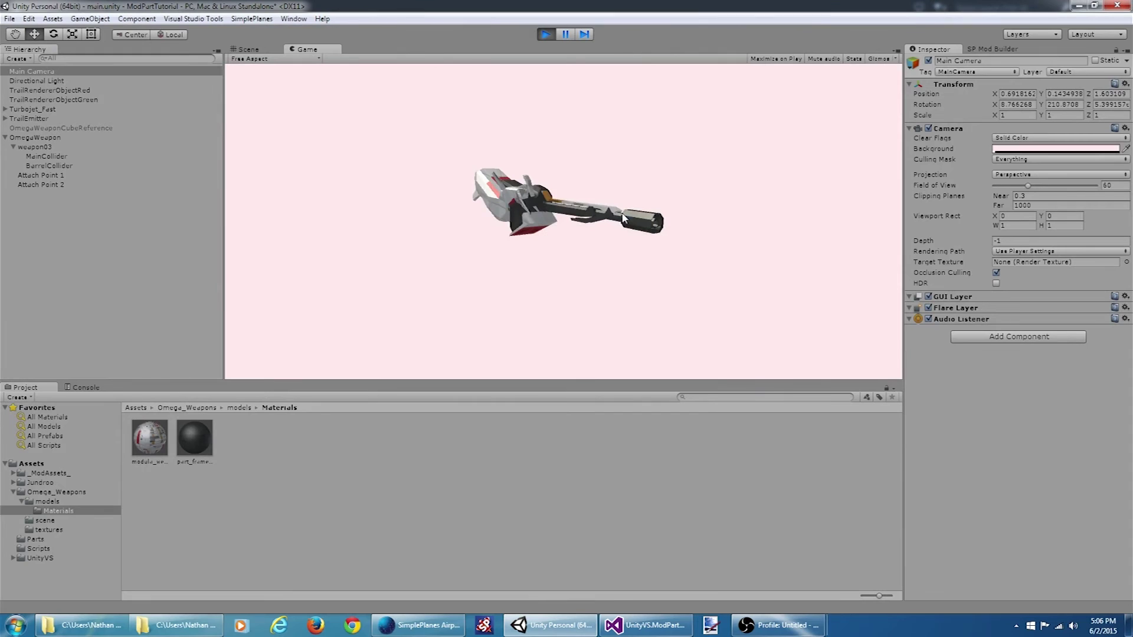
click(545, 34)
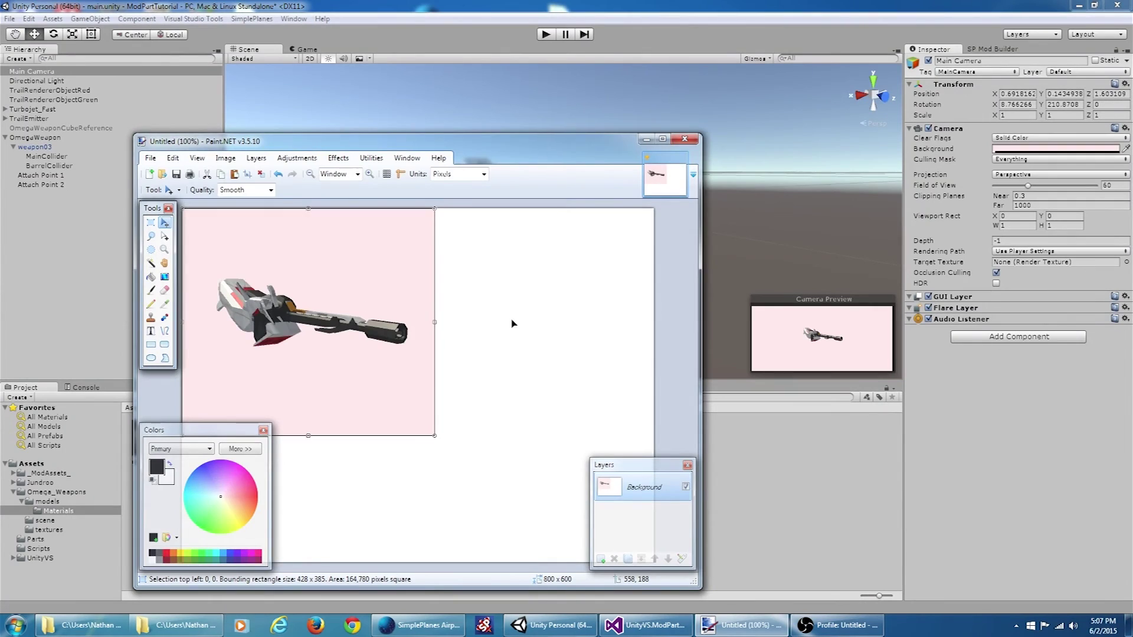
- In Paint.NET, crop the pasted weapon snip to a square area of the pink background around the weapon
click(223, 157)
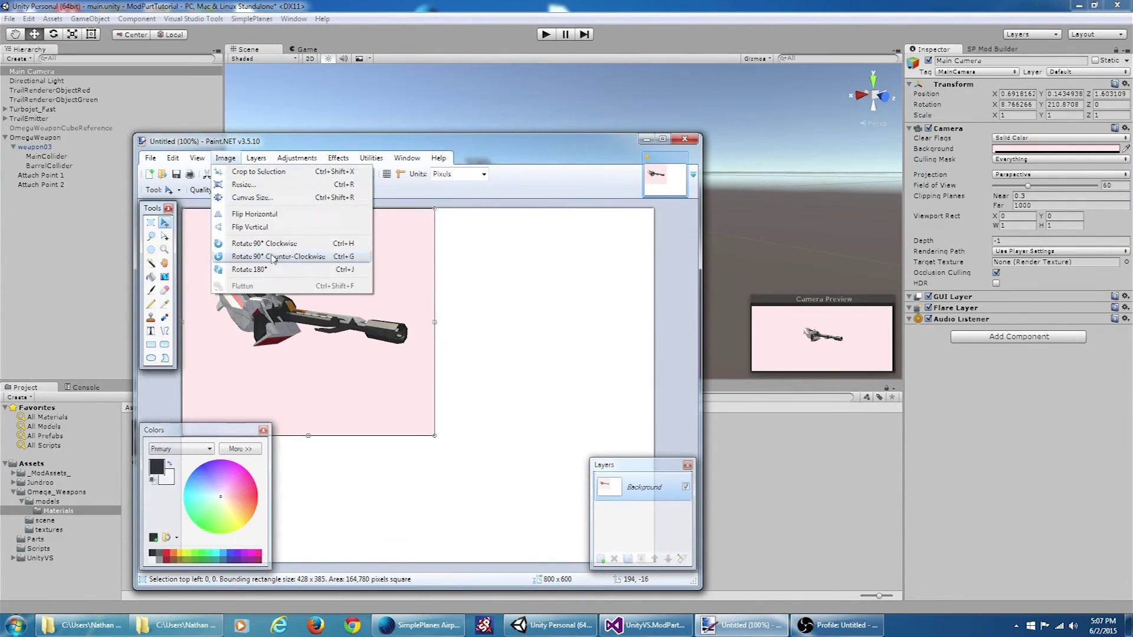
drag(630, 507, 880, 575)
click(155, 75)
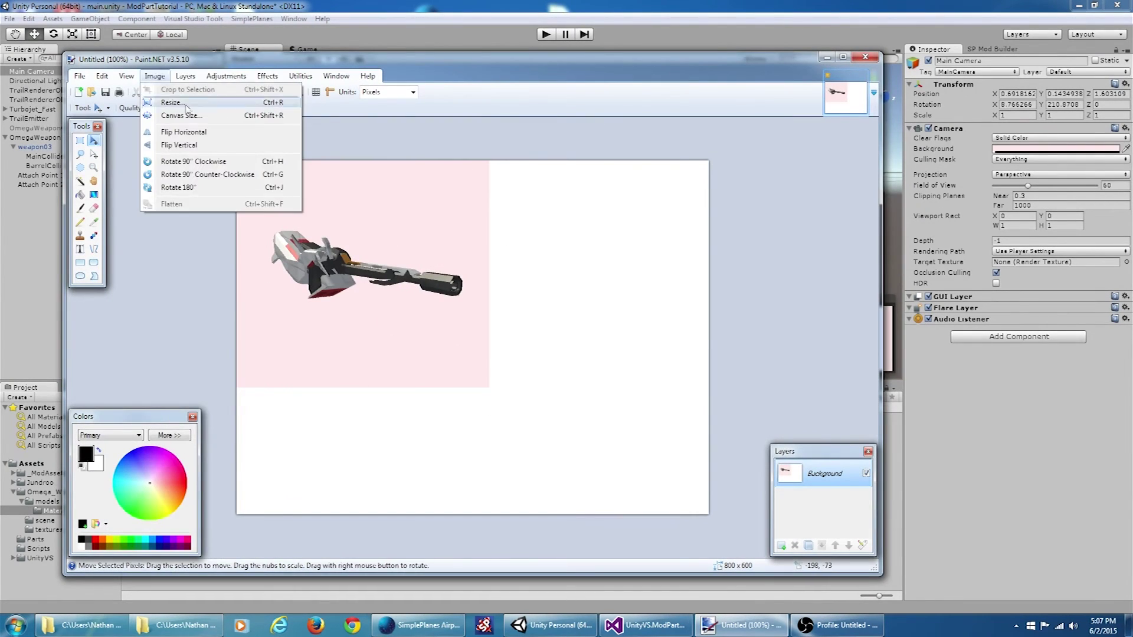
click(81, 140)
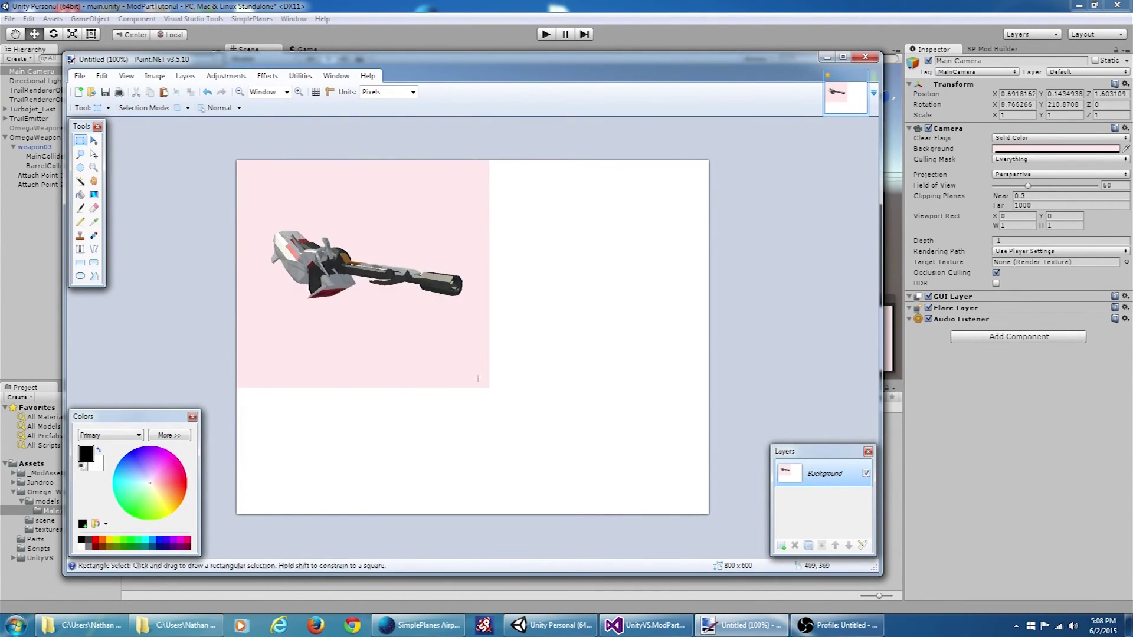
shift+drag(470, 373, 101, 170)
click(155, 75)
click(177, 89)
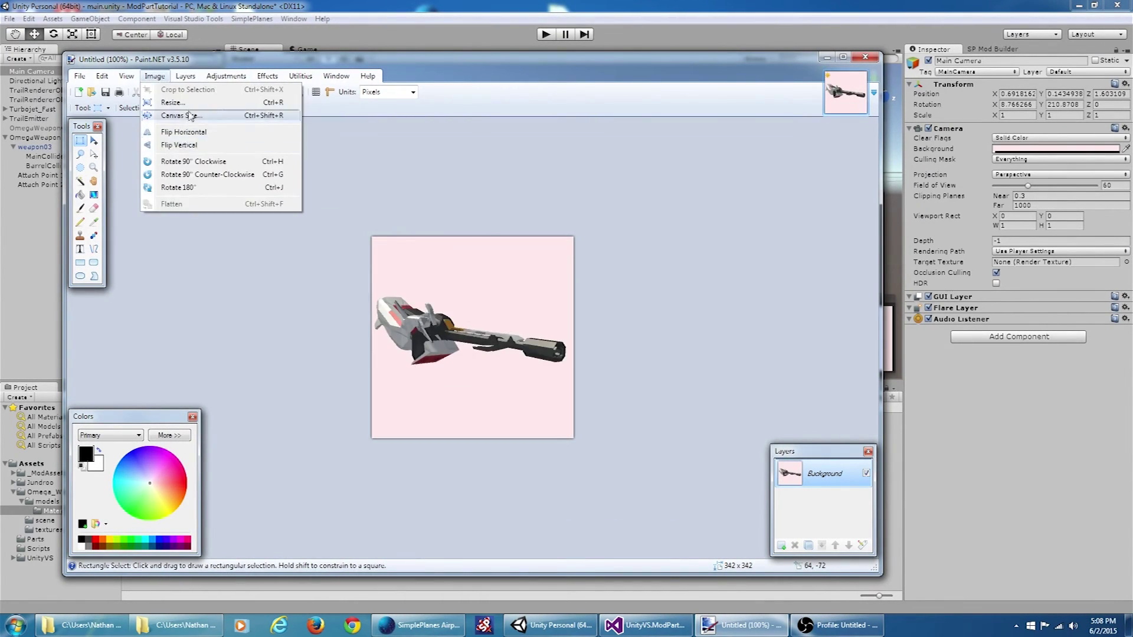
- Resize the cropped weapon image to 90 x 90 pixels
click(177, 102)
text(90)
click(499, 417)
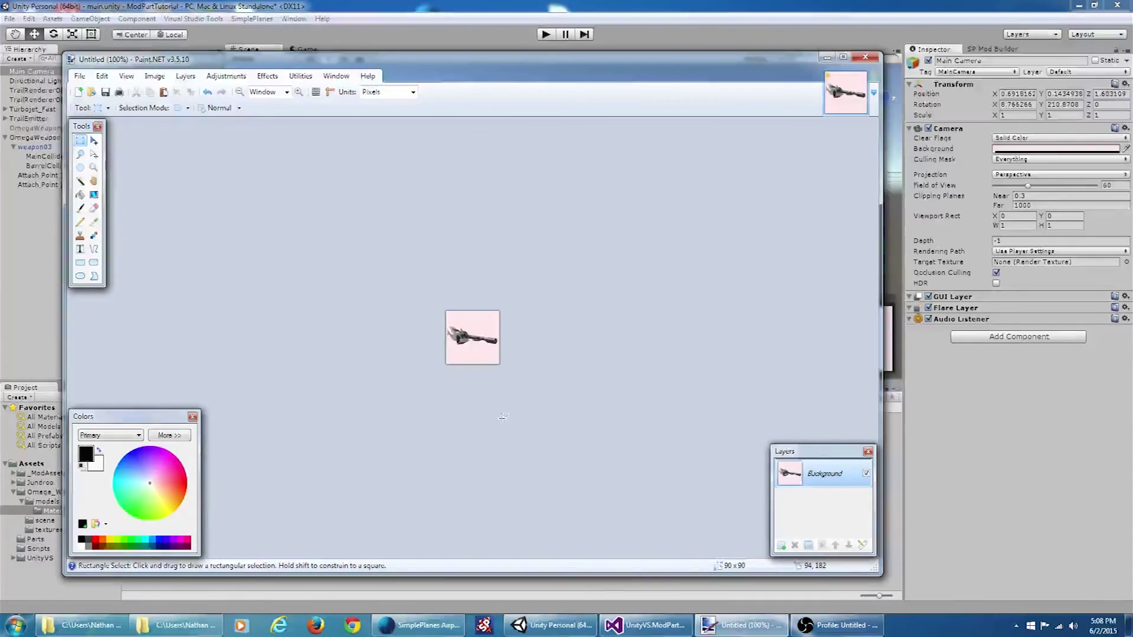
- Start saving the image as a new file and browse to the ModPartTutorial project's Assets\Parts folder
click(79, 76)
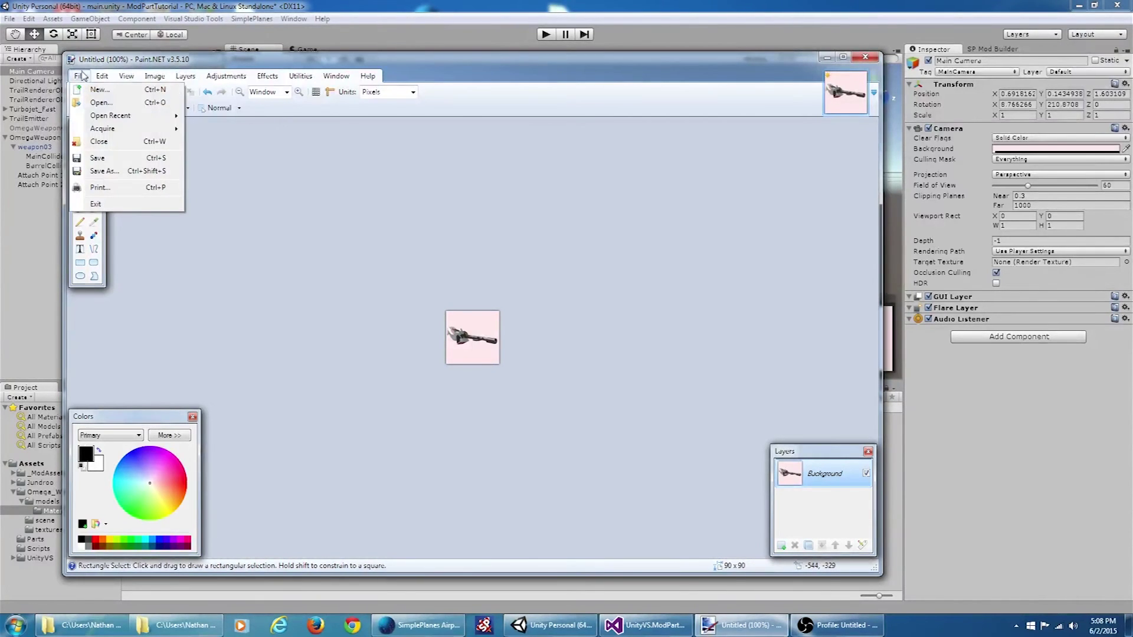
click(106, 171)
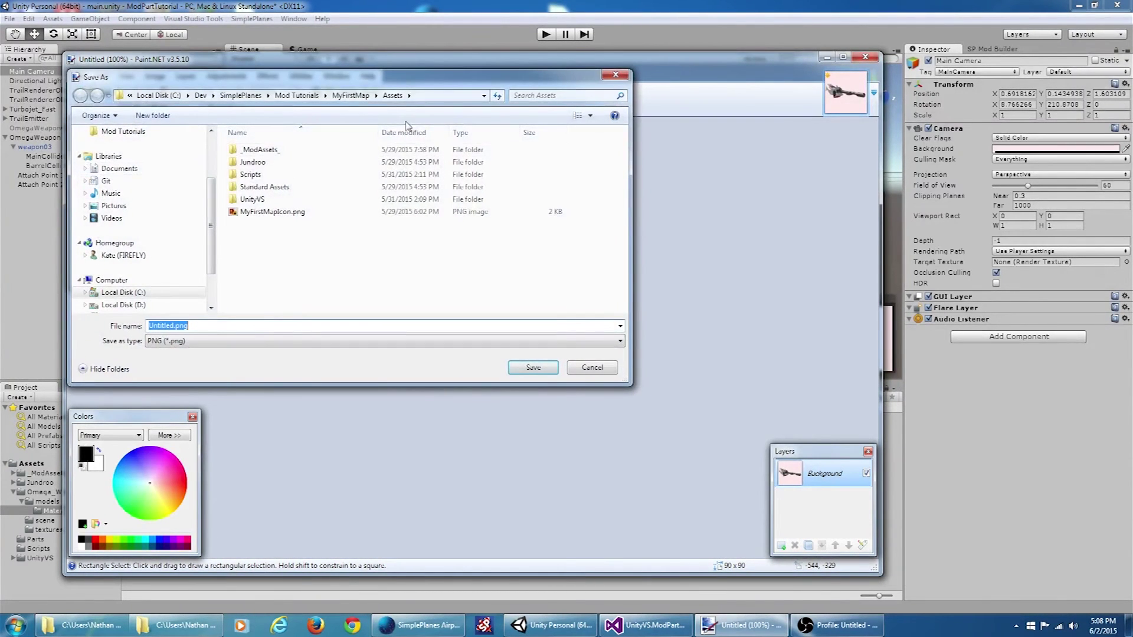
click(297, 95)
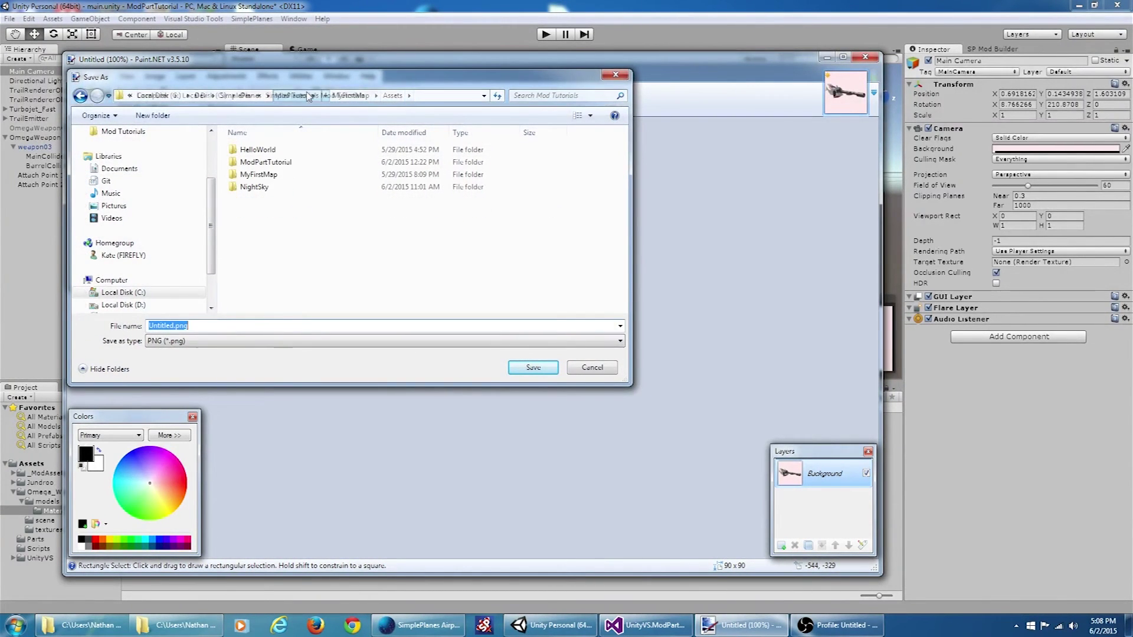
double_click(284, 163)
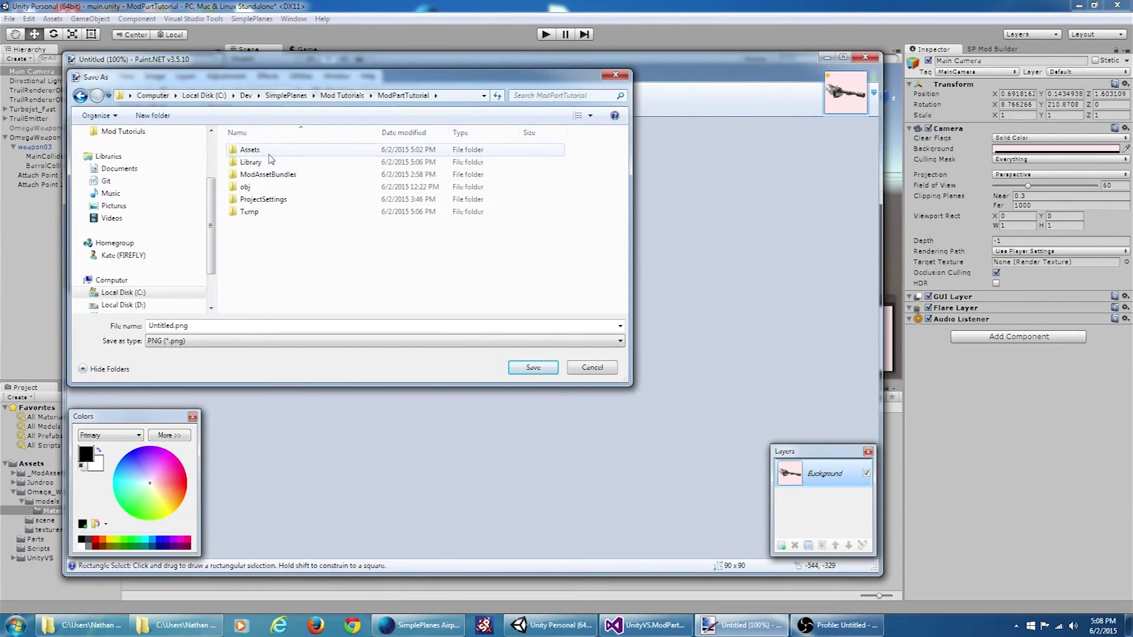
double_click(250, 150)
double_click(251, 187)
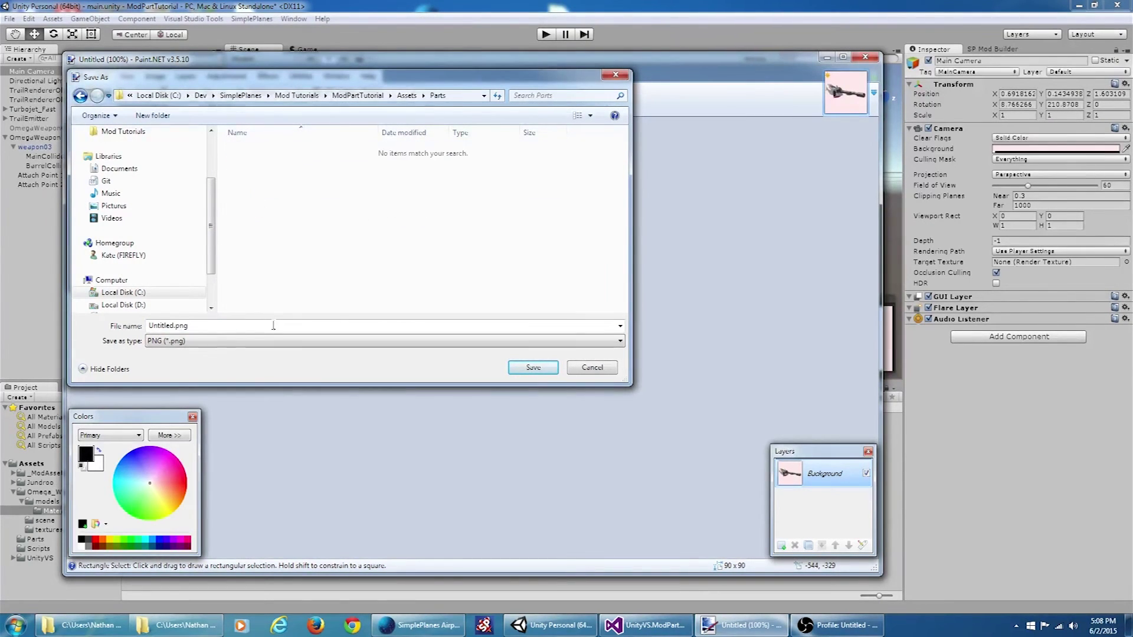
- Save the image as OmegaWeaponIcon.png with auto-detected bit depth and close Paint.NET
click(188, 325)
key(End)
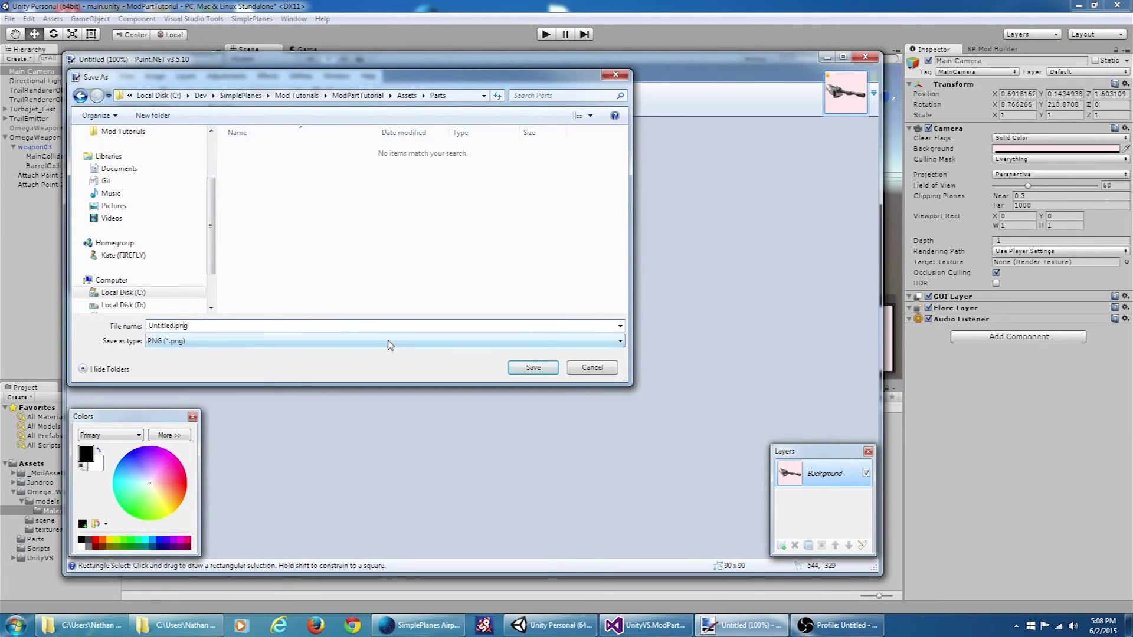
key(Left)
key(Left)
key(Left)
key(Left)
key(shift+Home)
text(OmegaWeaponIco)
key(Return)
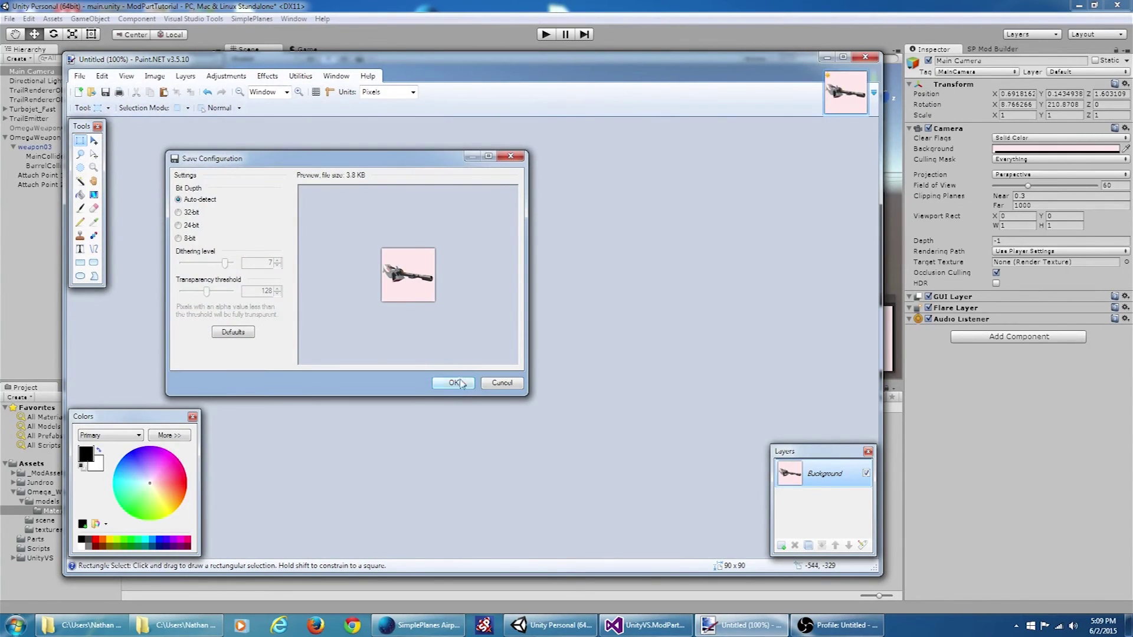
click(462, 382)
click(865, 56)
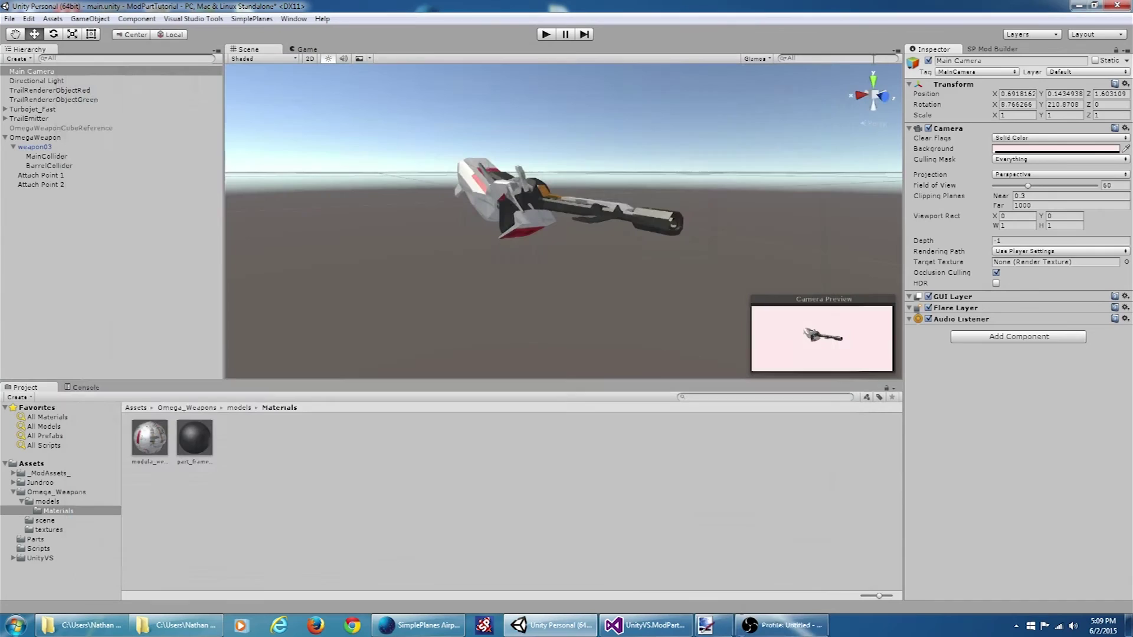
- Assign the OmegaWeaponIcon texture from the Parts folder as the OmegaWeapon part's designer icon
click(660, 464)
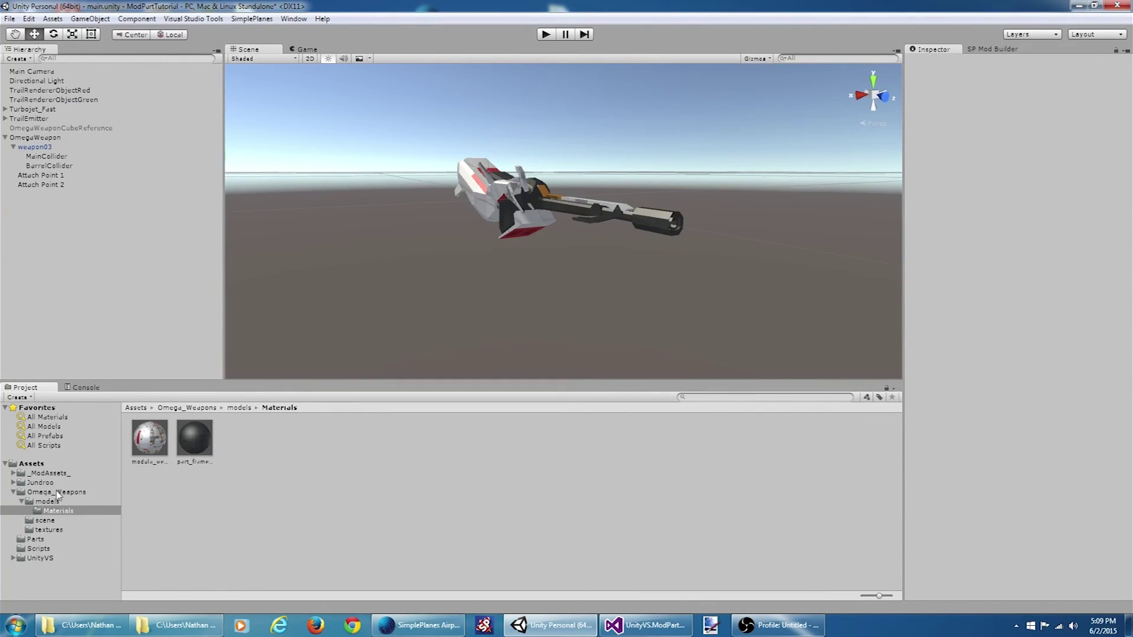
click(35, 540)
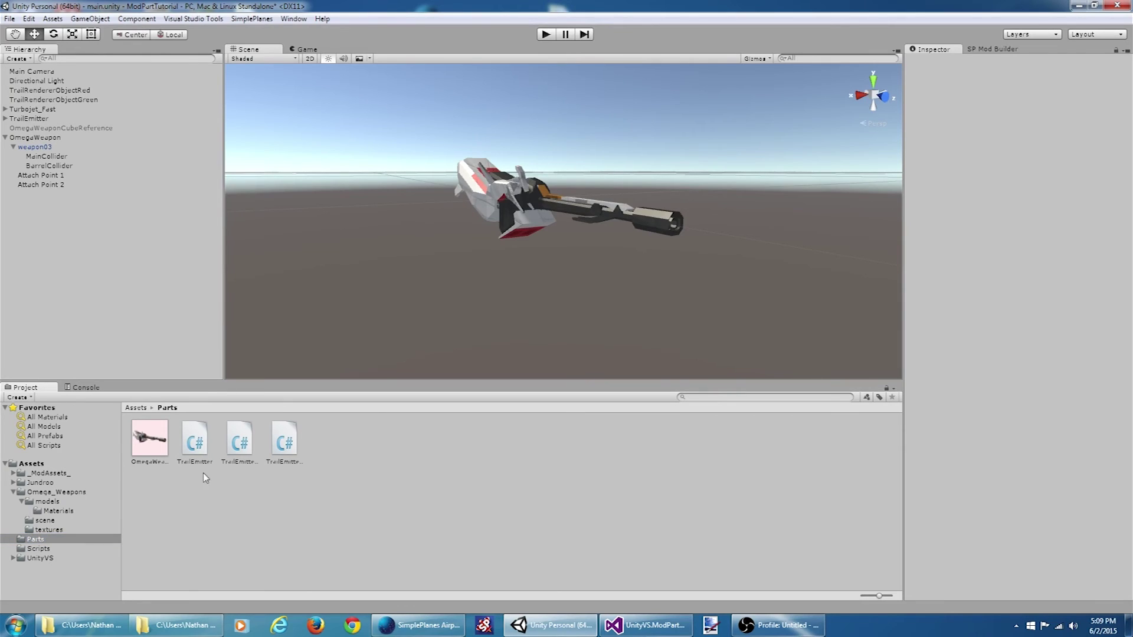
click(167, 455)
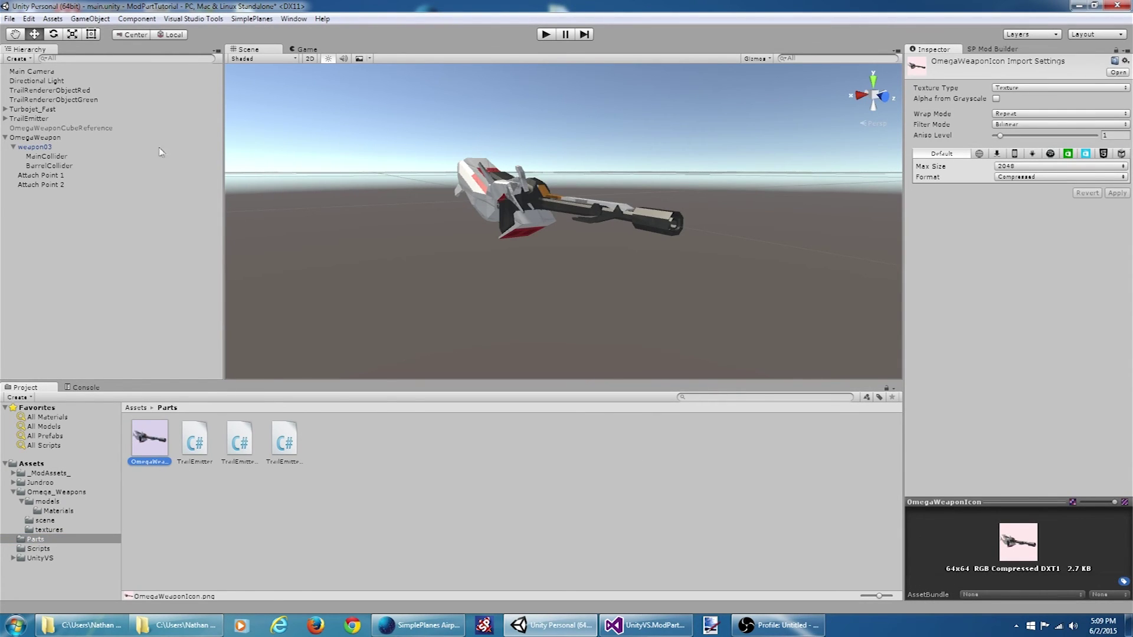
click(42, 139)
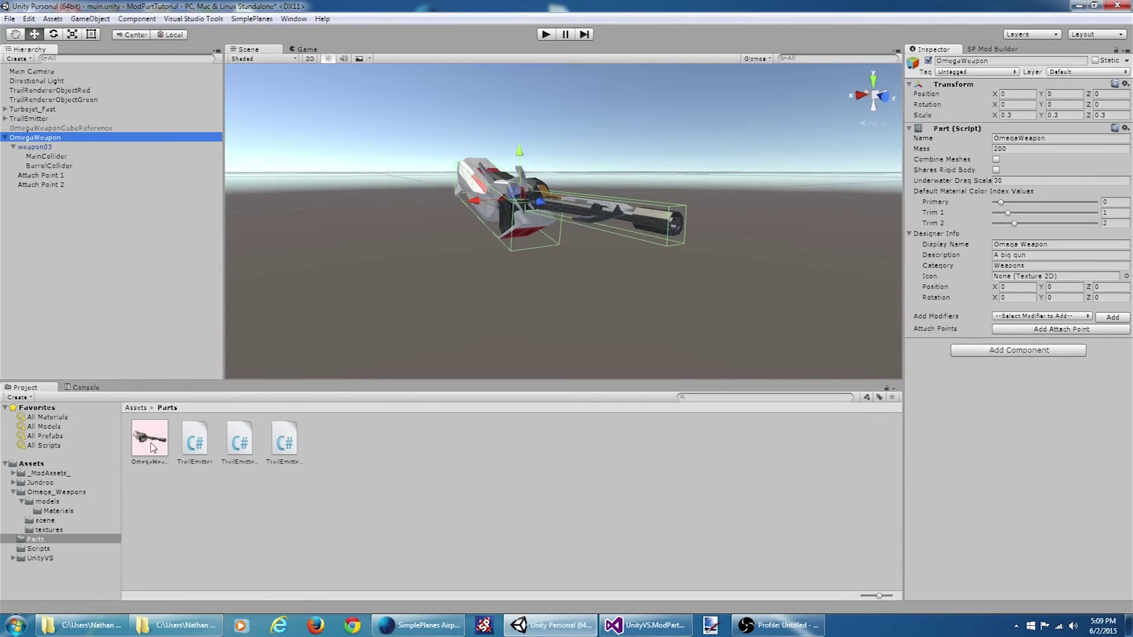
click(151, 443)
drag(798, 460, 1033, 278)
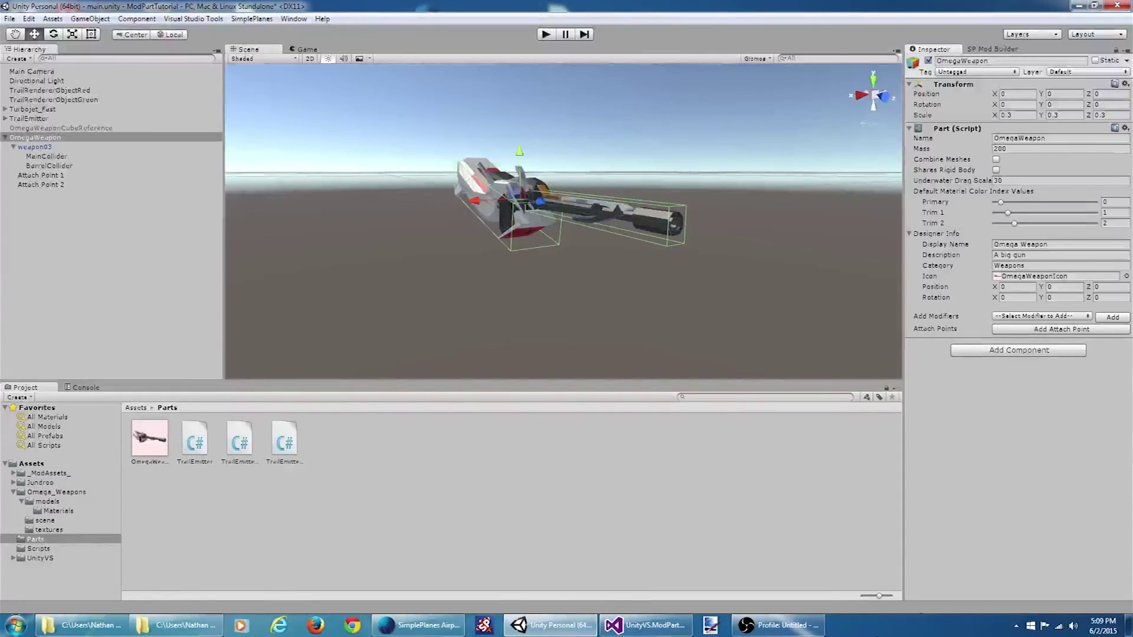
- Save the OmegaWeapon scene object into the mod with the SP Mod Builder
click(995, 50)
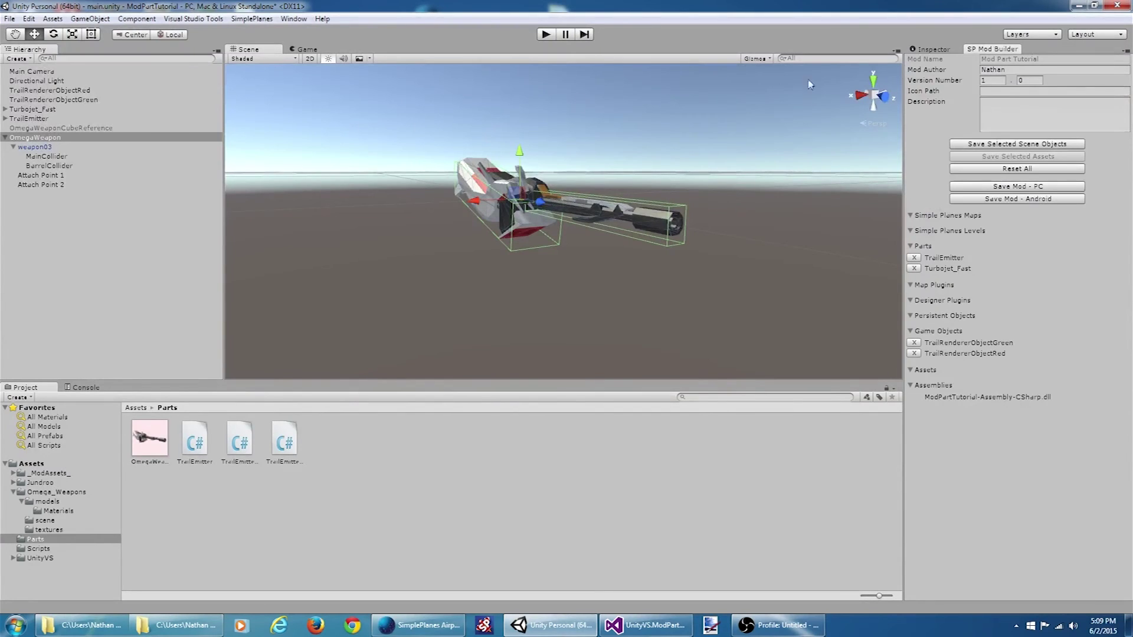
click(41, 138)
click(1039, 144)
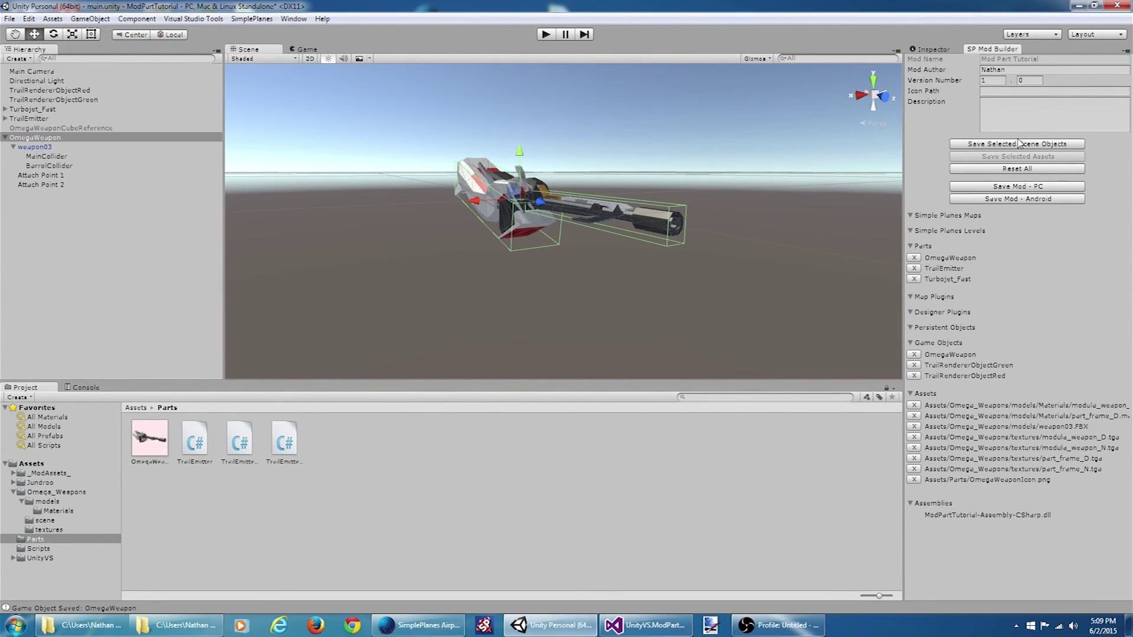
- Save the PC version of the mod over the existing Mod Part Tutorial.mod file
click(1039, 186)
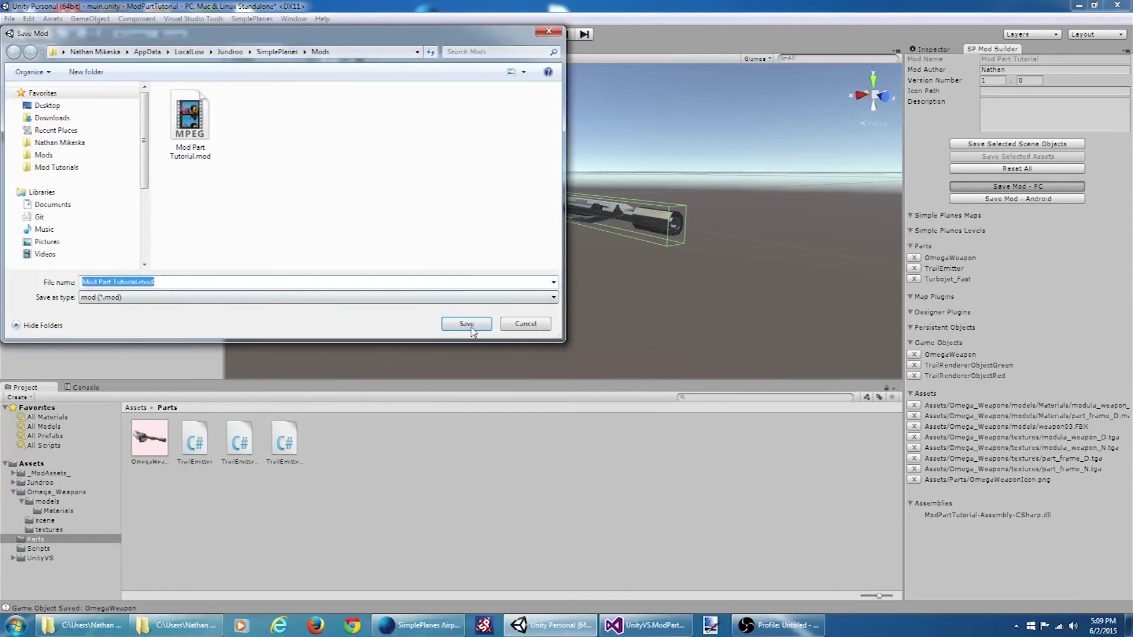
click(469, 323)
click(602, 318)
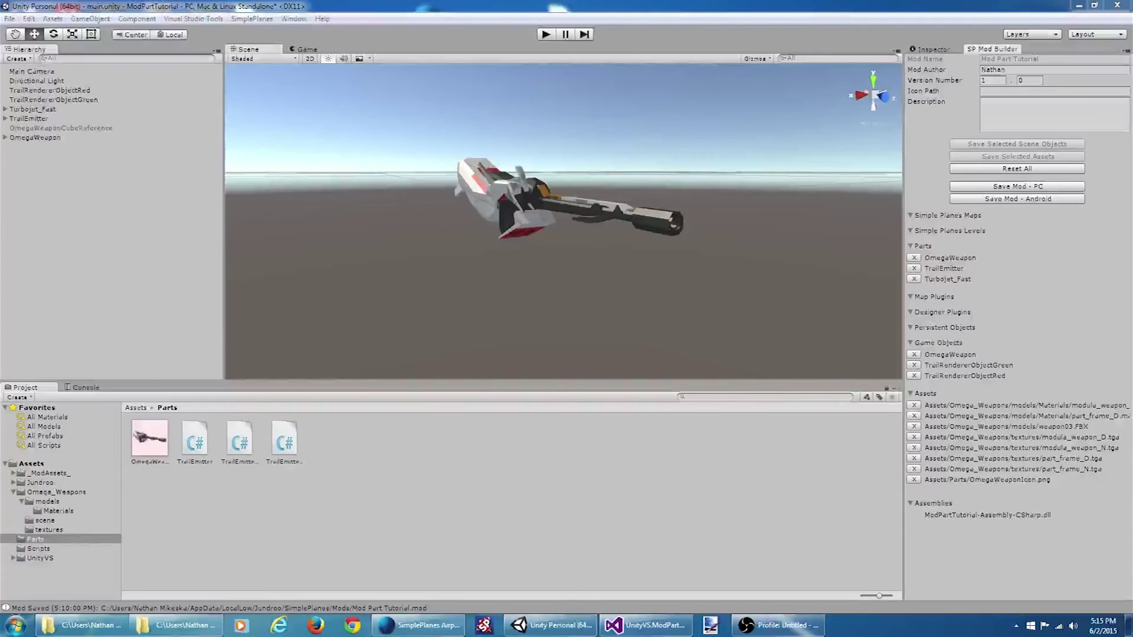
click(484, 626)
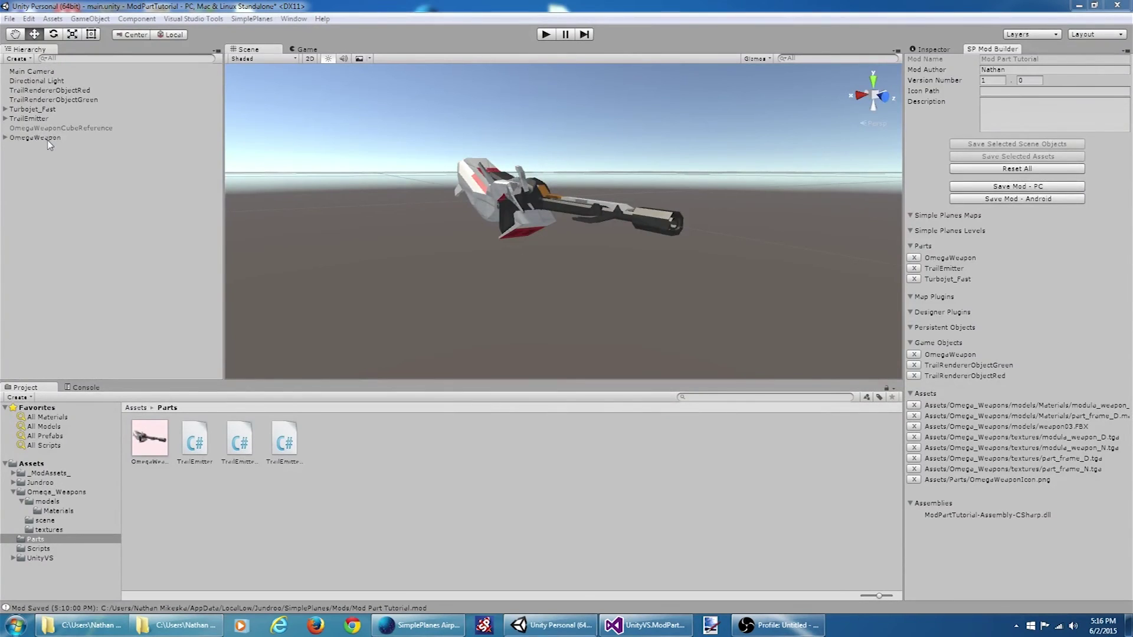
- Set the parent OmegaWeapon object's scale to 1 on X, Y and Z
click(47, 139)
click(942, 51)
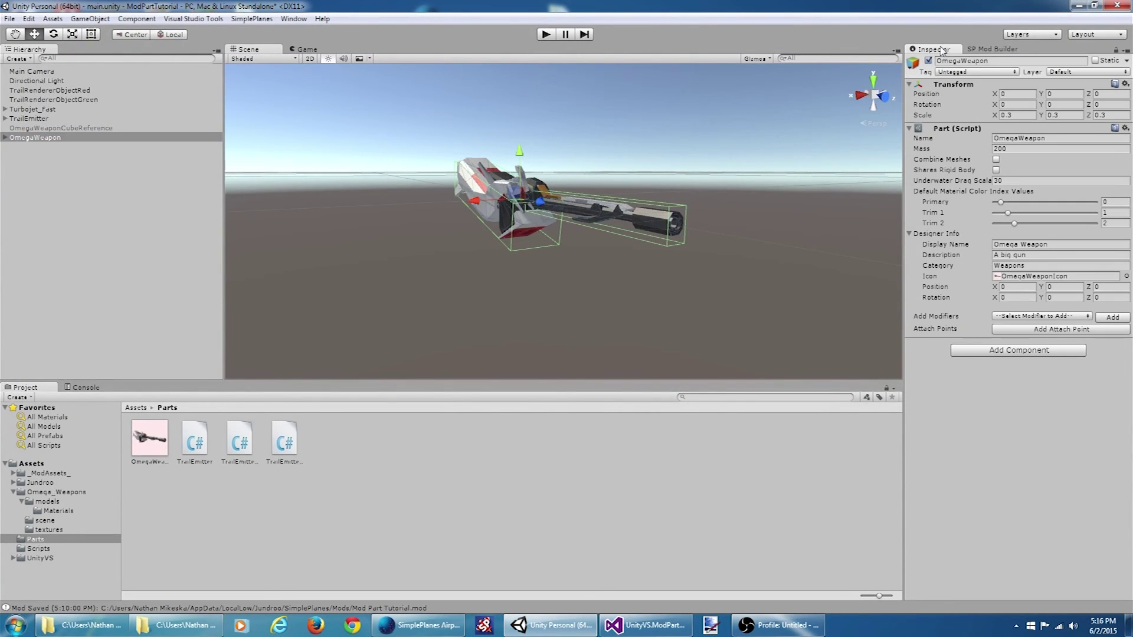
click(5, 139)
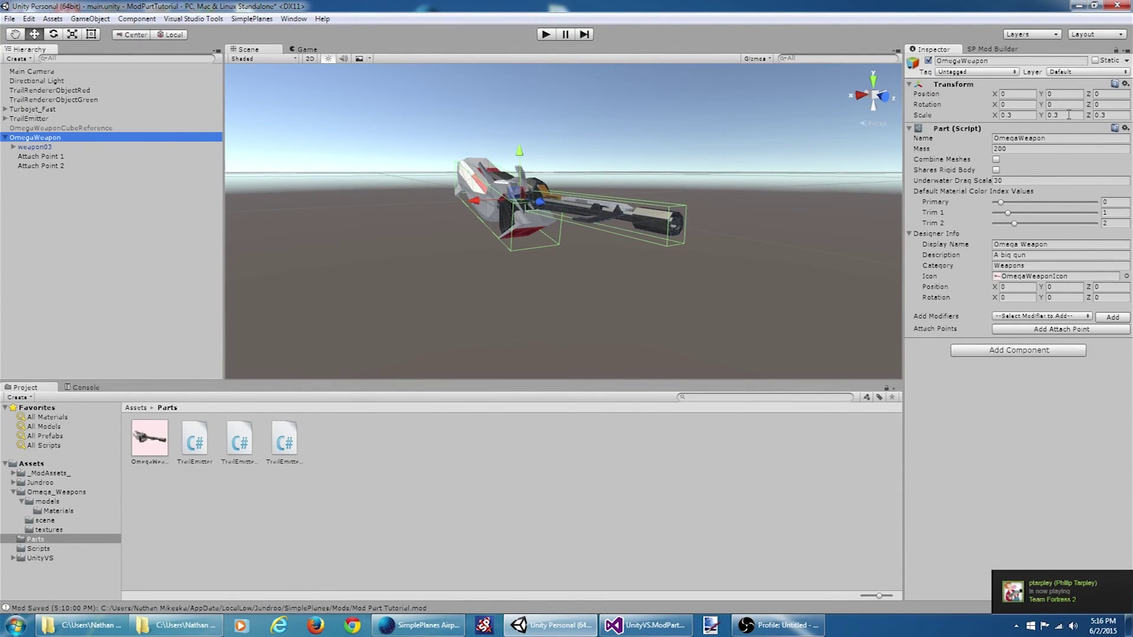
click(57, 148)
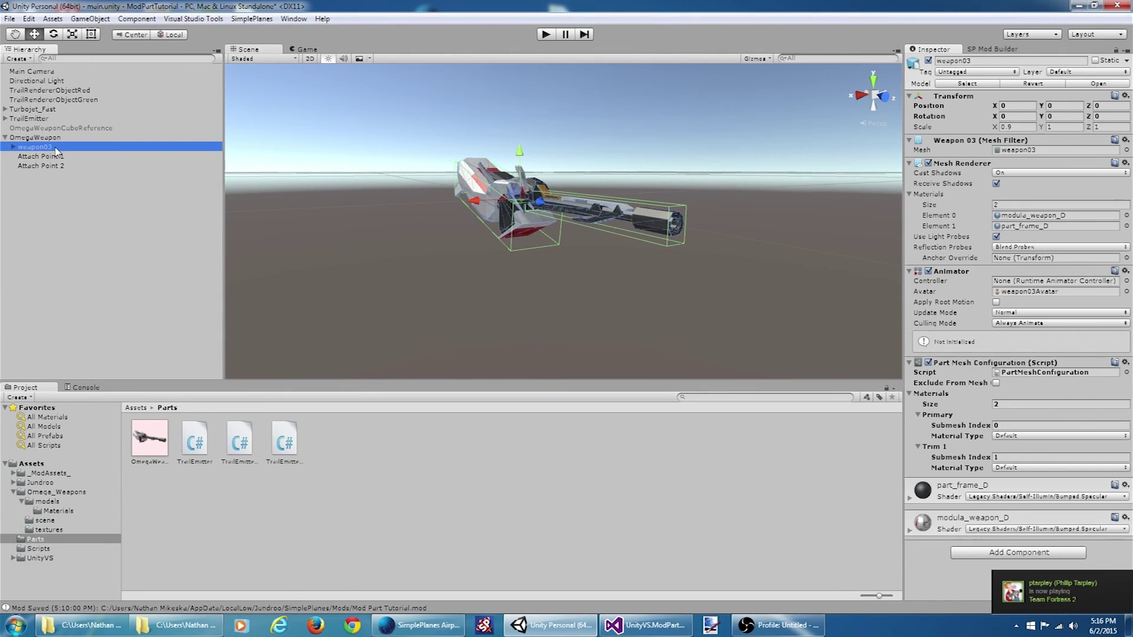
key(Up)
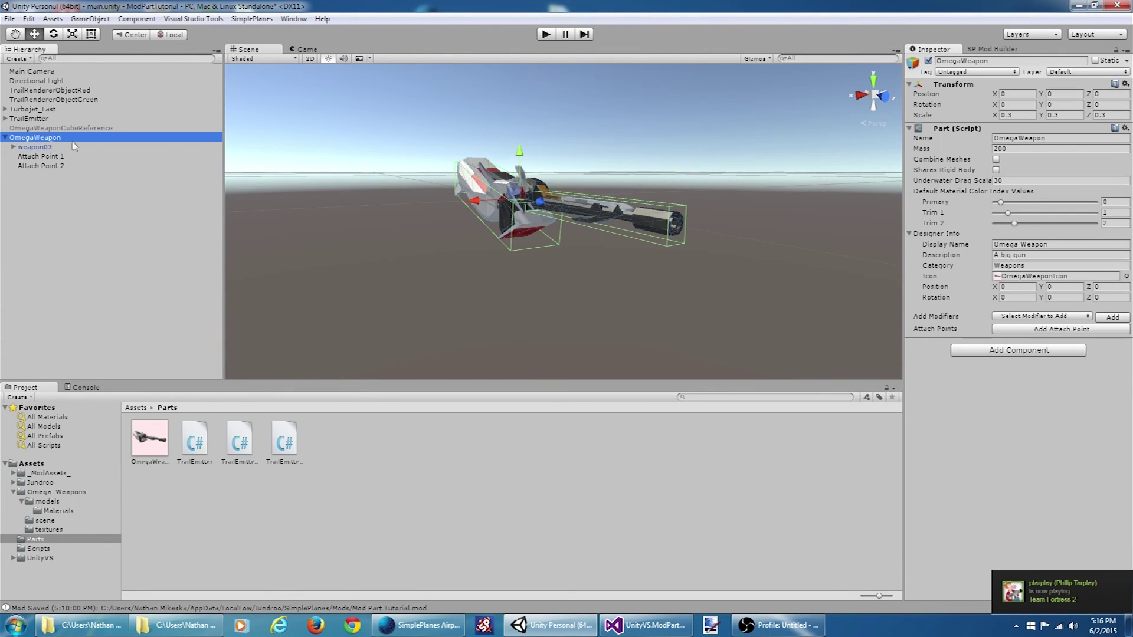
click(1016, 115)
text(1)
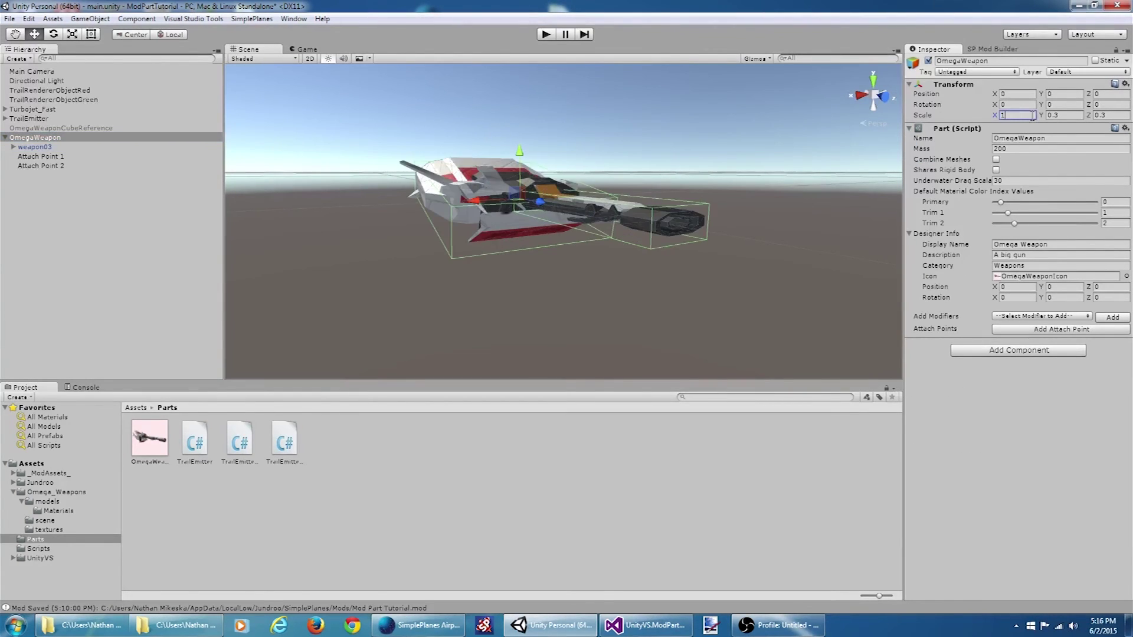
click(1064, 115)
text(1)
click(1117, 116)
text(1)
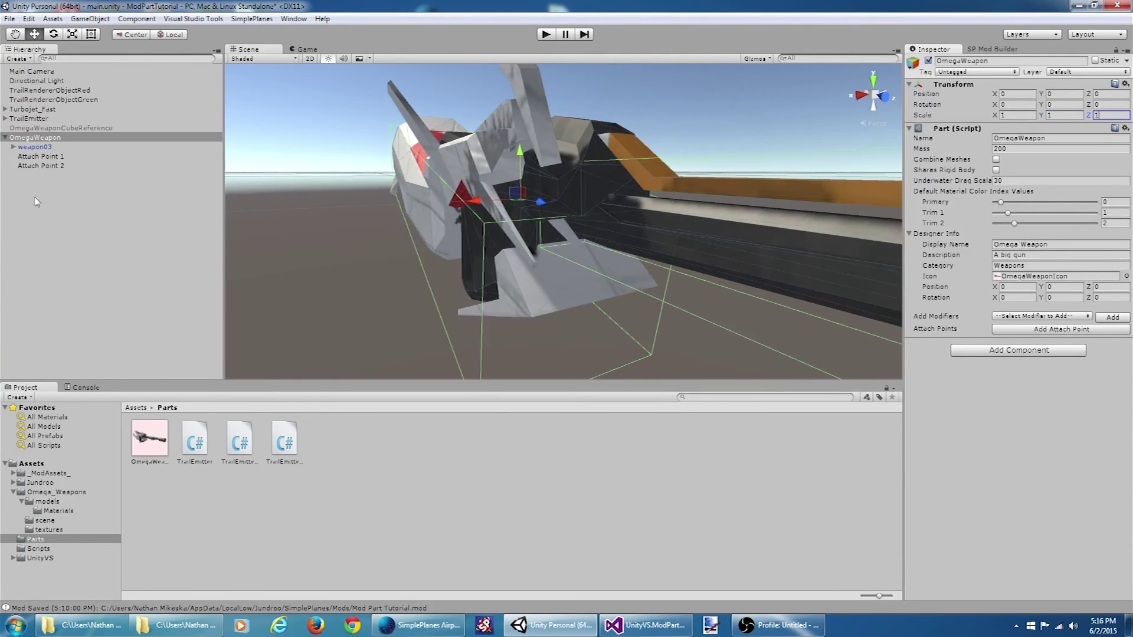
- Set the child weapon03 model's scale to 0.3 on X, Y and Z and check its size from the side
click(48, 148)
click(1033, 127)
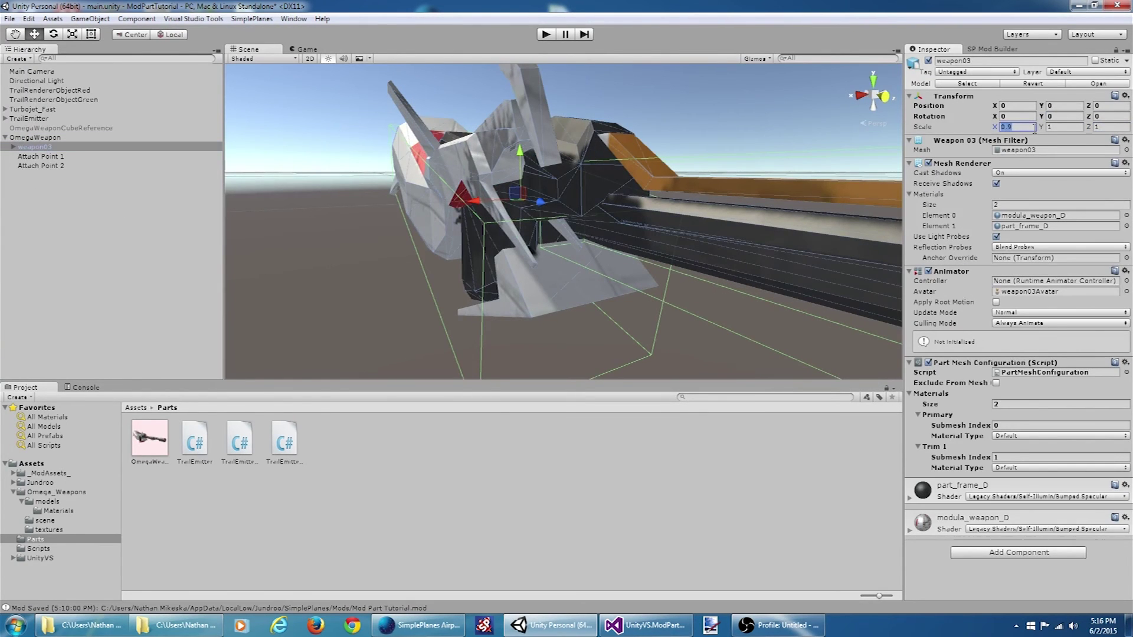
text(0.3)
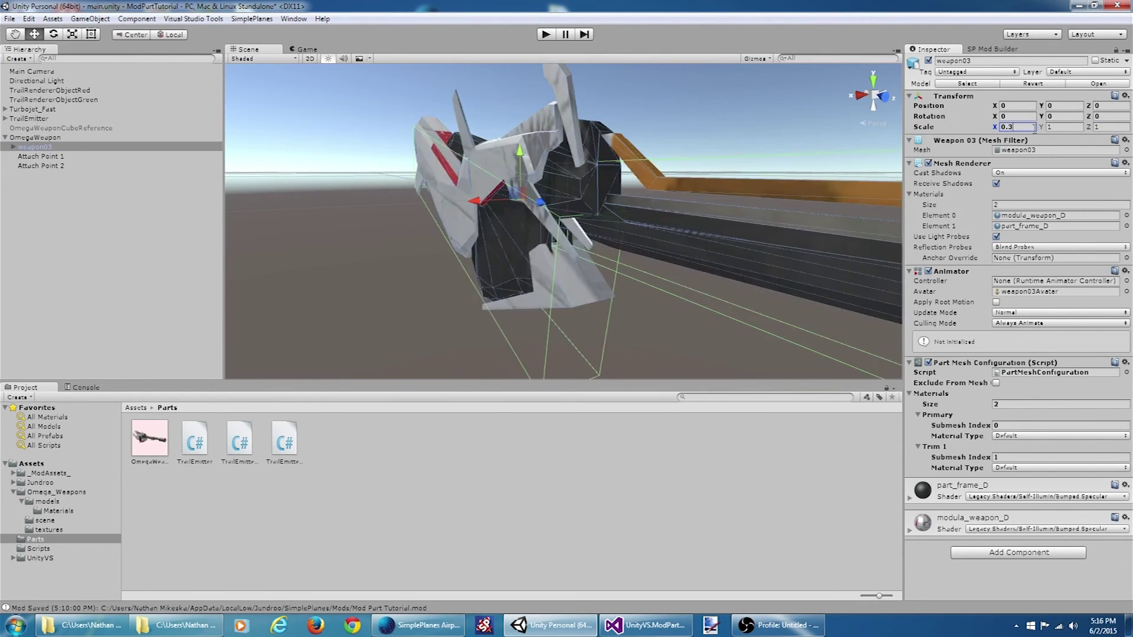
key(Tab)
text(0.3)
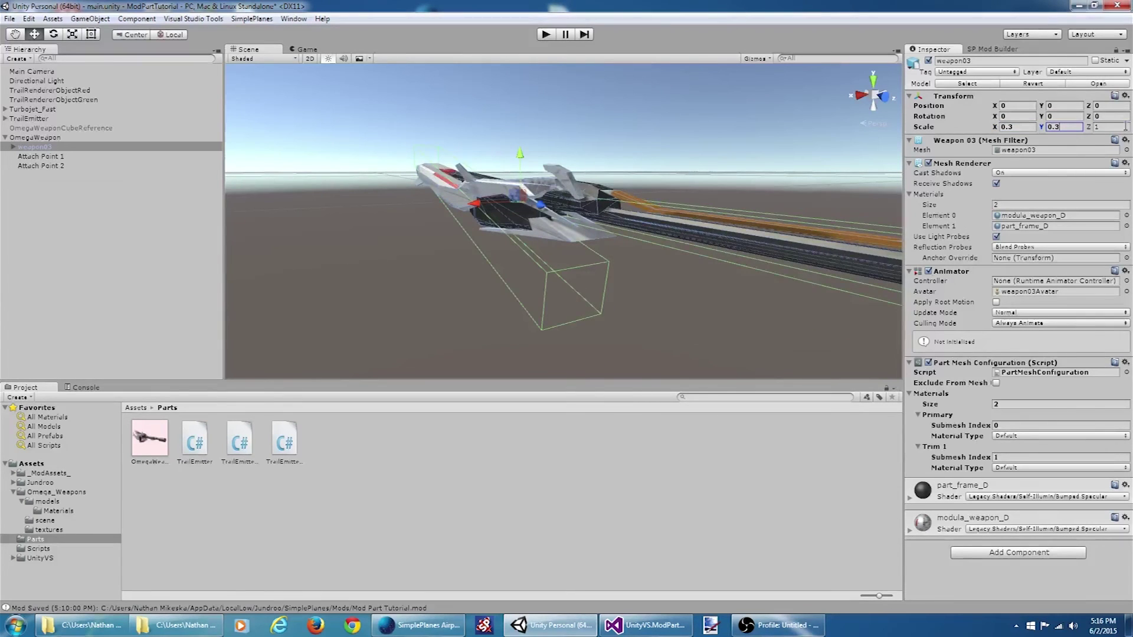
key(Tab)
text(0.3)
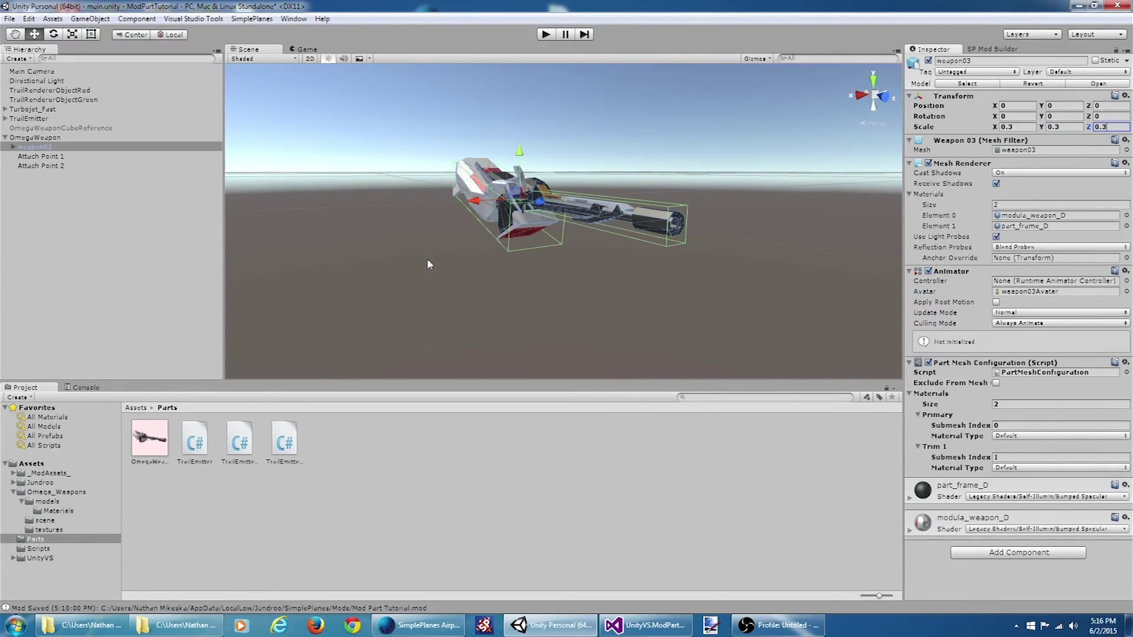
middle_drag(428, 260, 498, 268)
right_drag(499, 268, 614, 281)
middle_drag(546, 262, 593, 268)
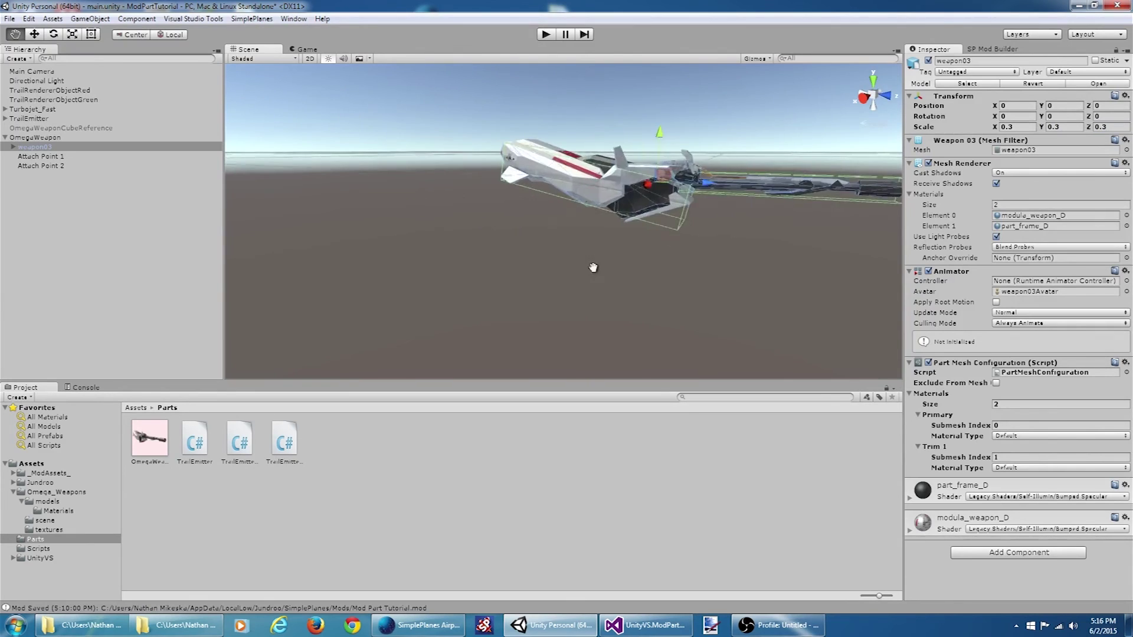
alt+drag(593, 268, 245, 235)
- Move Attach Point 1 back onto the weapon's rear body, at about X -0.01, Y 0.228, Z -0.942
click(50, 156)
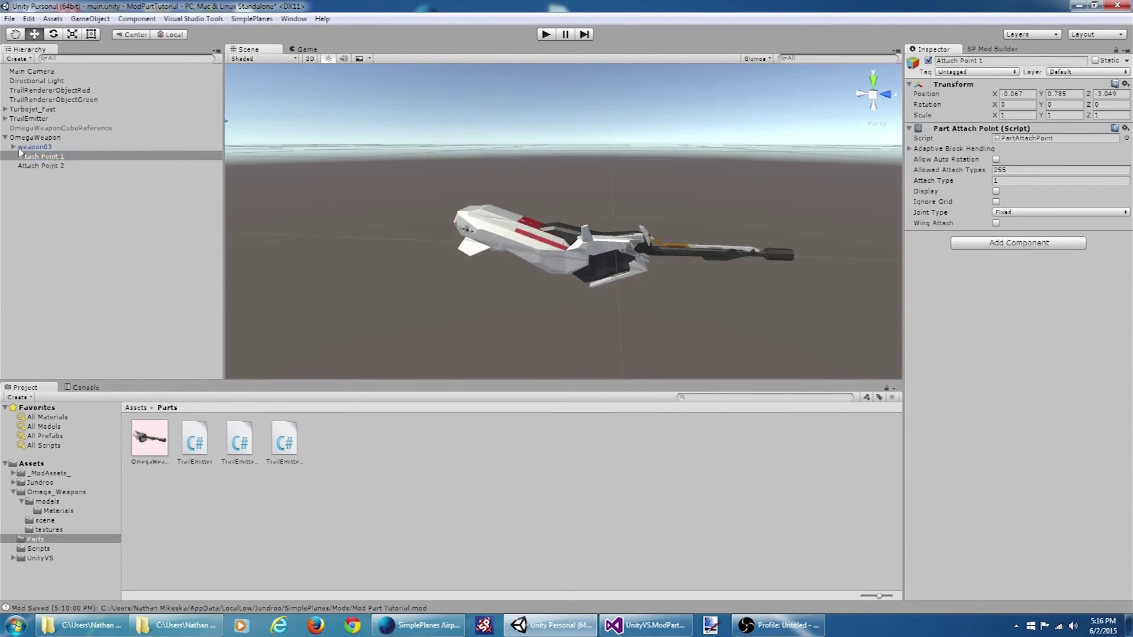
scroll(611, 211, down, 5)
click(872, 82)
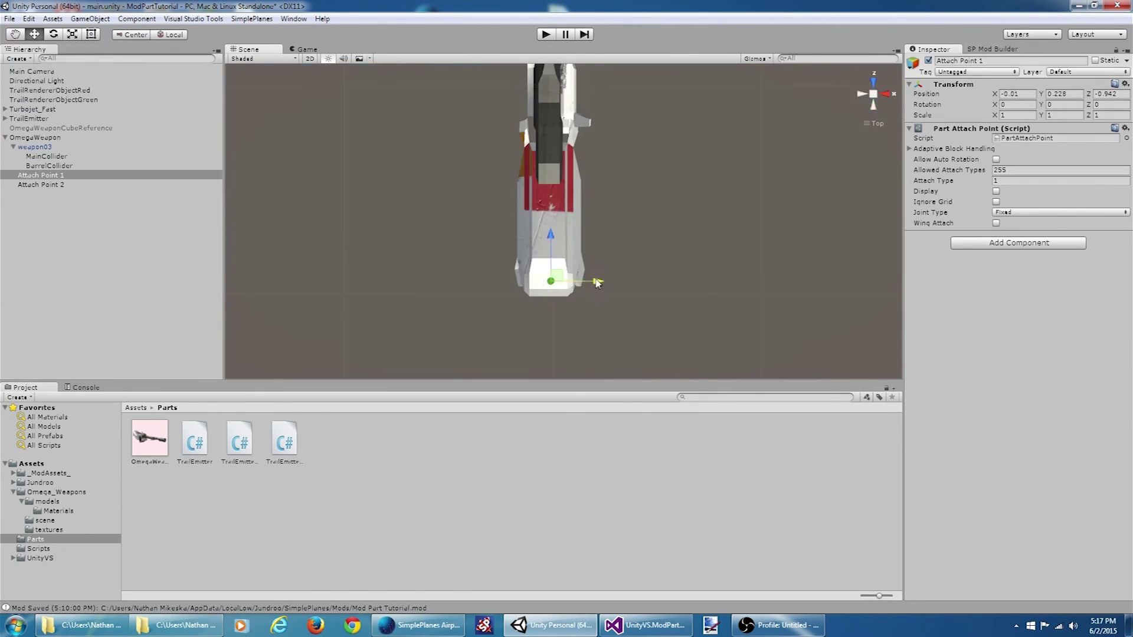
click(873, 82)
- Move Attach Point 2 to the weapon's rear end, at about X -0.016, Y 0.152, Z -0.992, and reselect OmegaWeapon
click(62, 185)
click(861, 94)
drag(236, 213, 494, 213)
scroll(494, 213, up, 5)
click(873, 82)
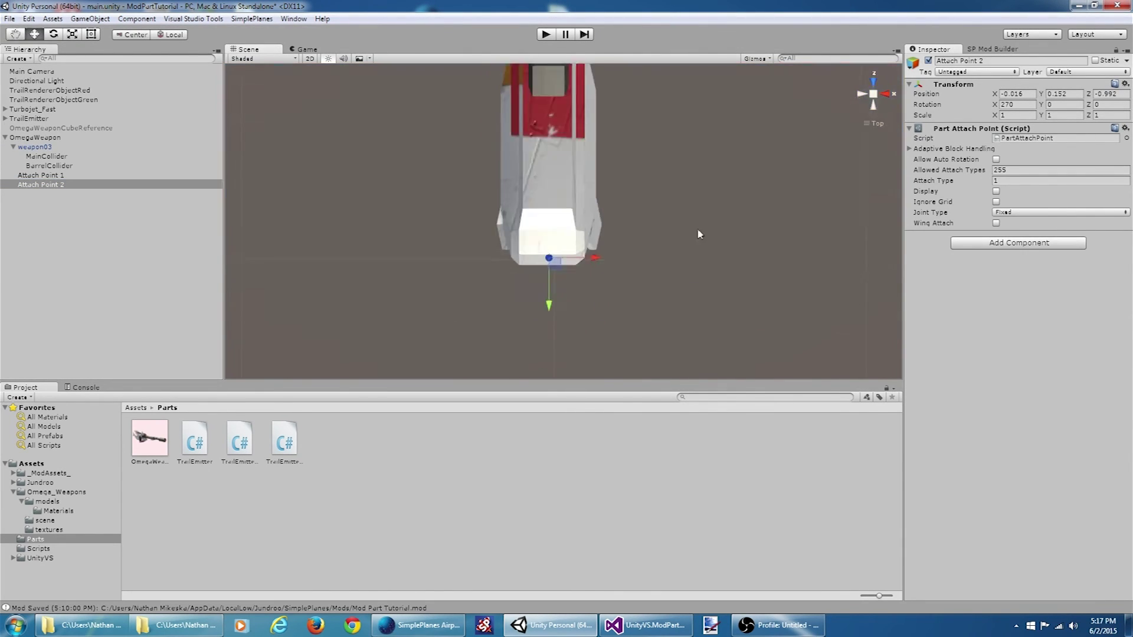
click(885, 93)
click(56, 185)
double_click(35, 137)
click(5, 138)
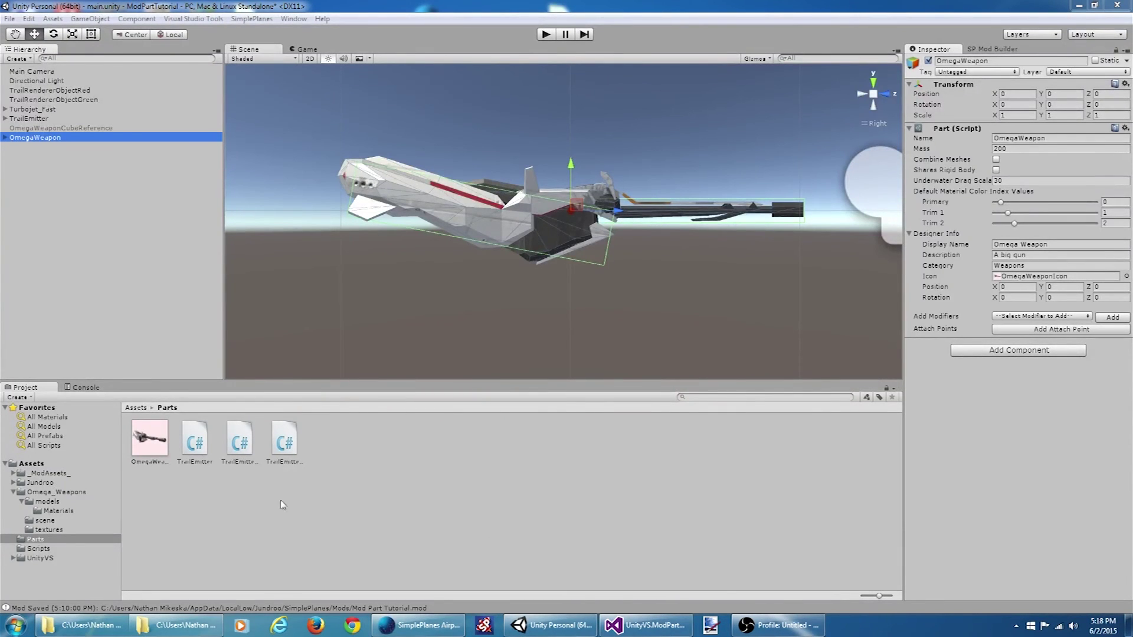
- Set the red value of the Main Camera's background colour to 234
click(33, 71)
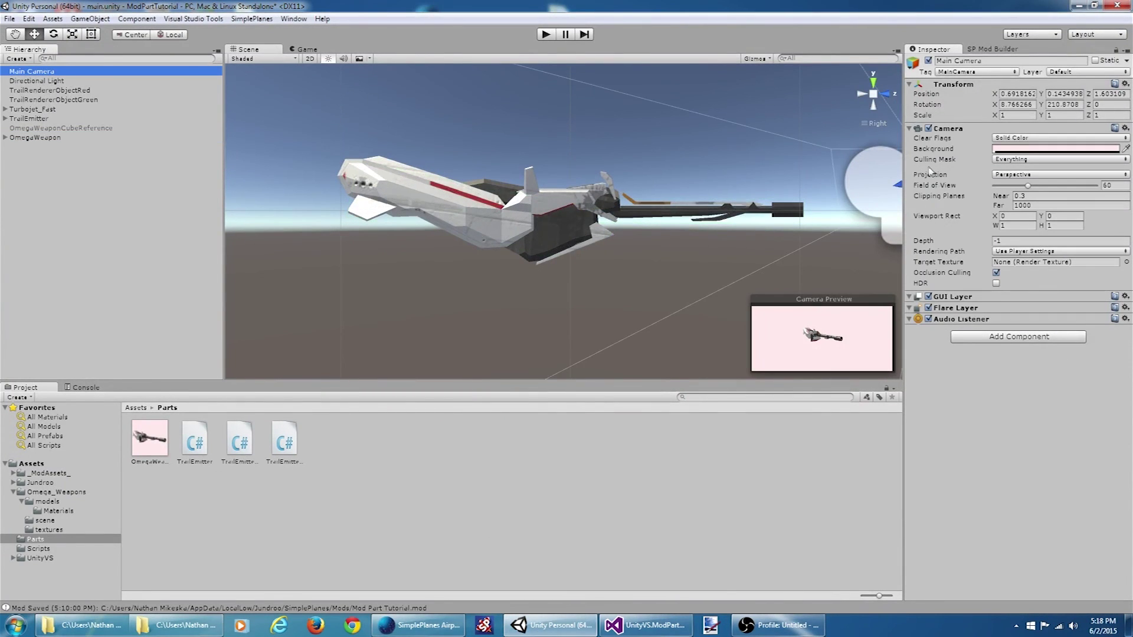
click(1025, 149)
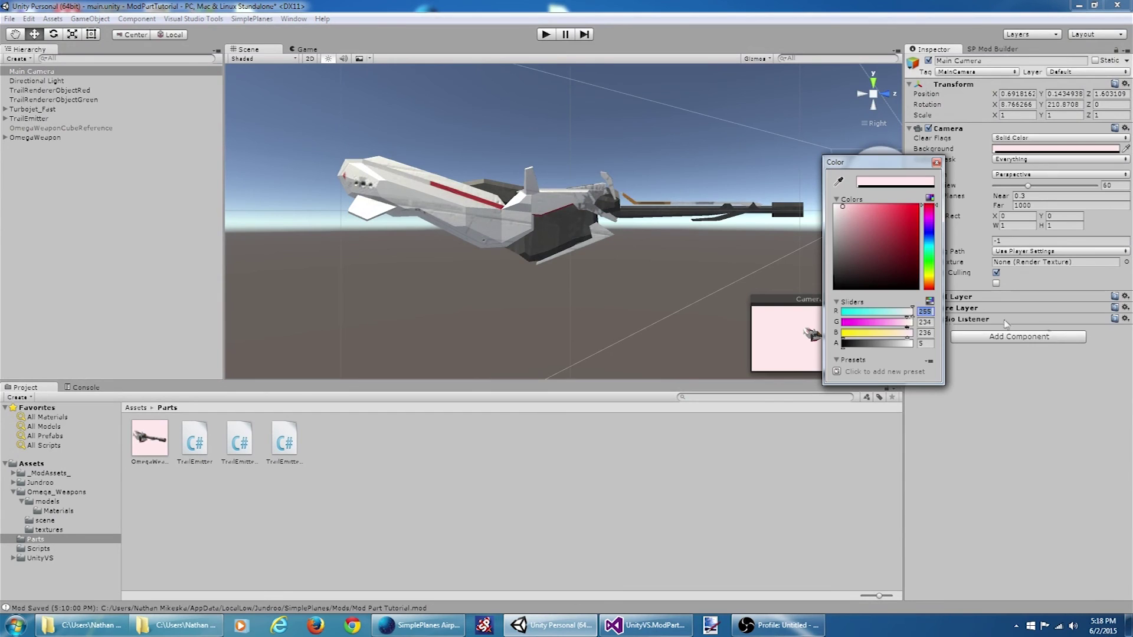
text(234)
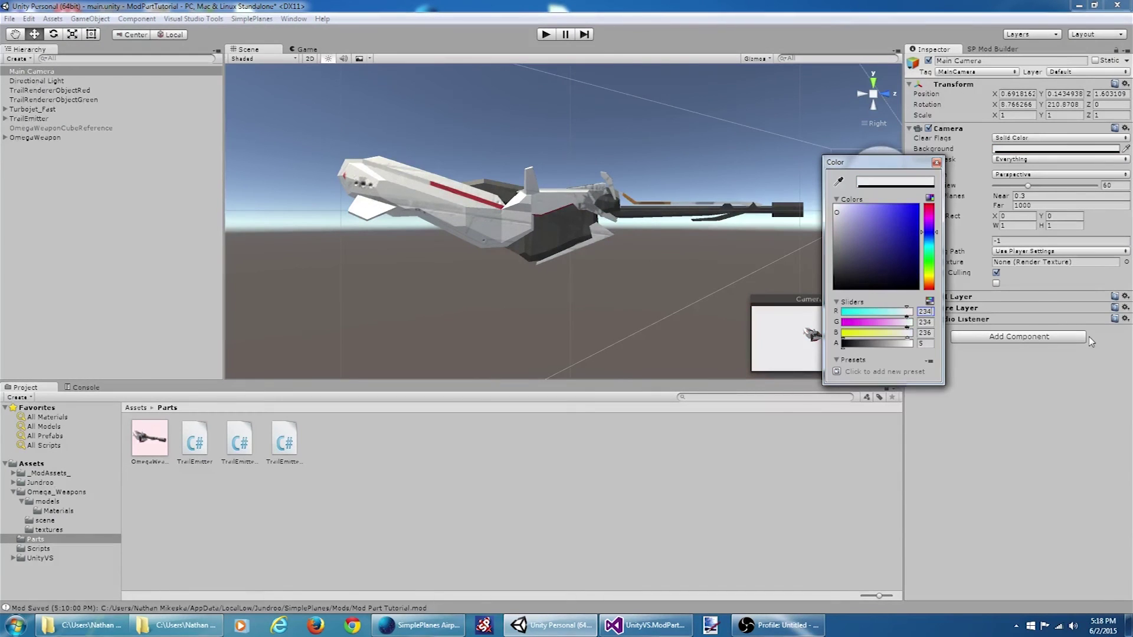
click(938, 163)
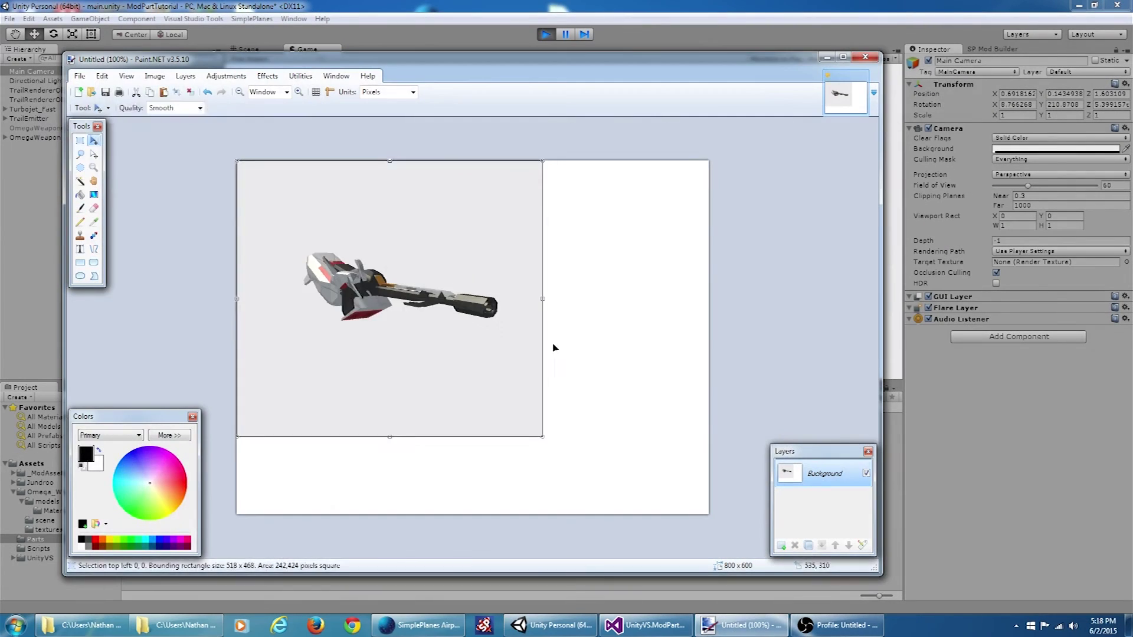
- Crop the new capture square around the weapon in Paint.NET, resize it for the designer icon, and stop Unity's play mode
key(s)
mouse_move(274, 177)
shift+mouse_down()
mouse_move(532, 435)
mouse_move(505, 395)
shift+mouse_up()
key(ctrl+shift+x)
key(ctrl+shift+r)
key(ctrl+z)
click(154, 75)
click(173, 120)
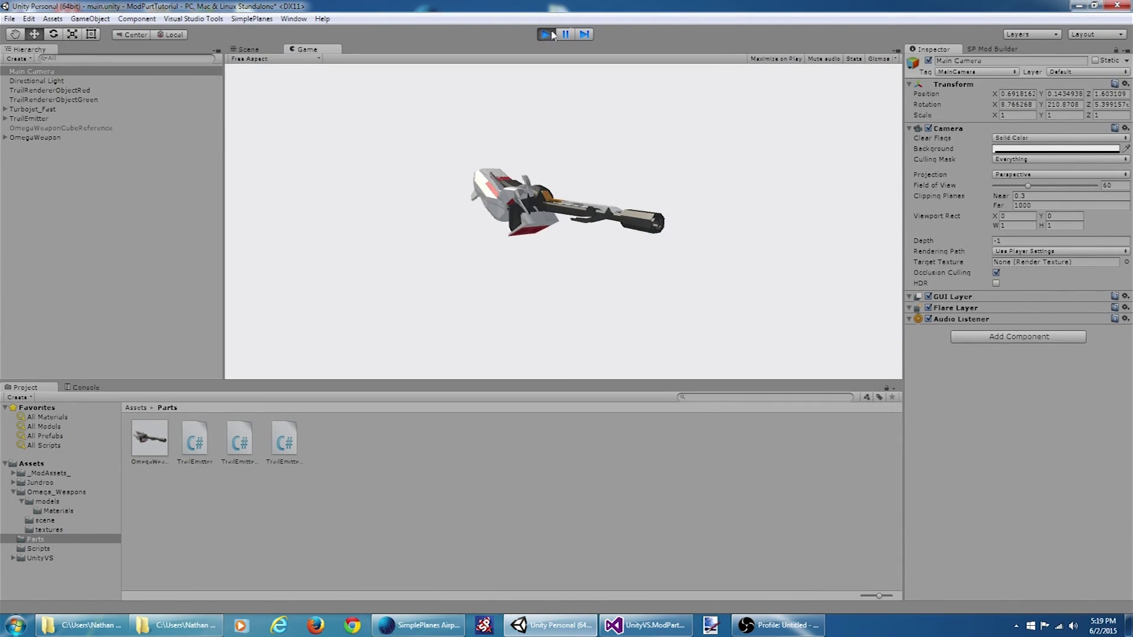
click(553, 35)
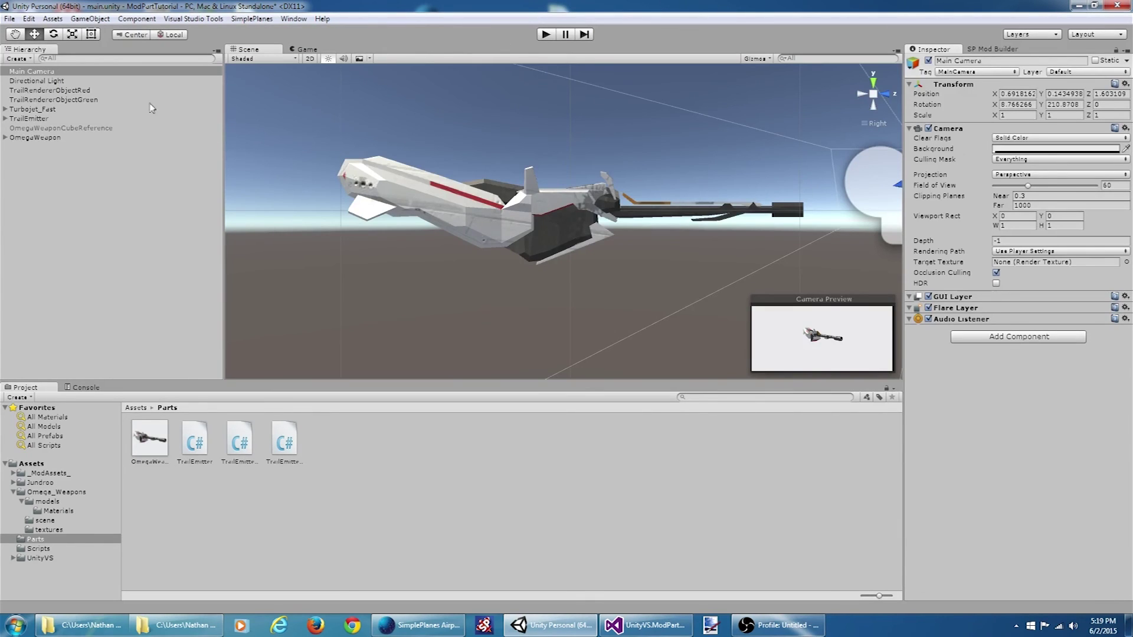
- Save the OmegaWeapon scene object to the mod again in the SP Mod Builder
click(54, 137)
click(995, 50)
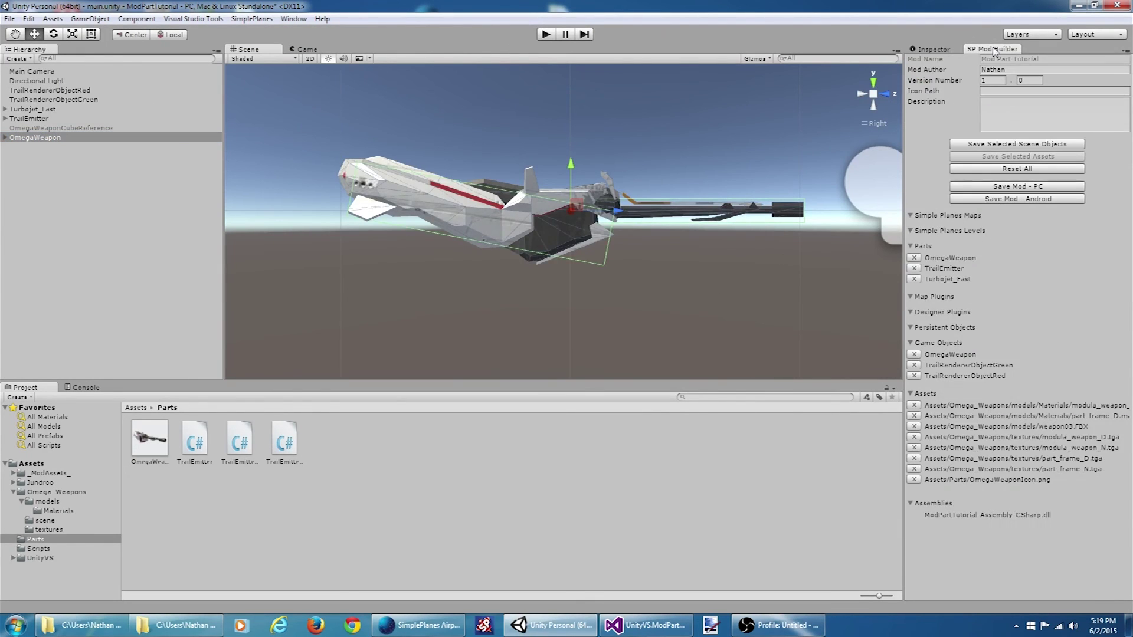
click(1013, 144)
click(586, 334)
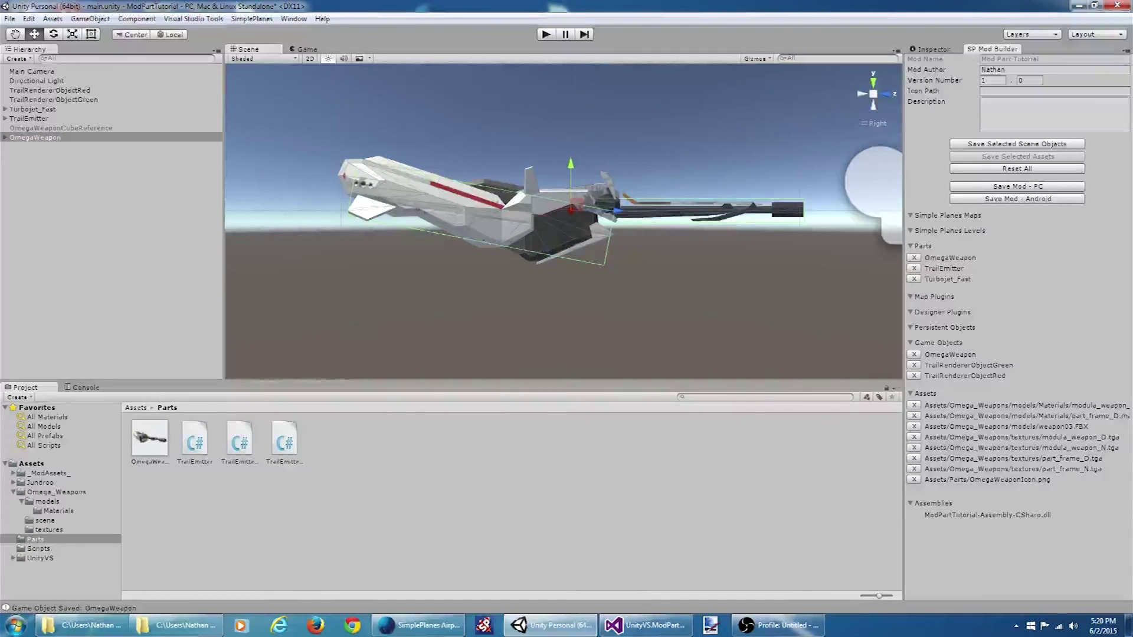
- Export the PC version of the mod as Mod Part Tutorial.mod in the SimplePlanes Mods folder
click(1037, 187)
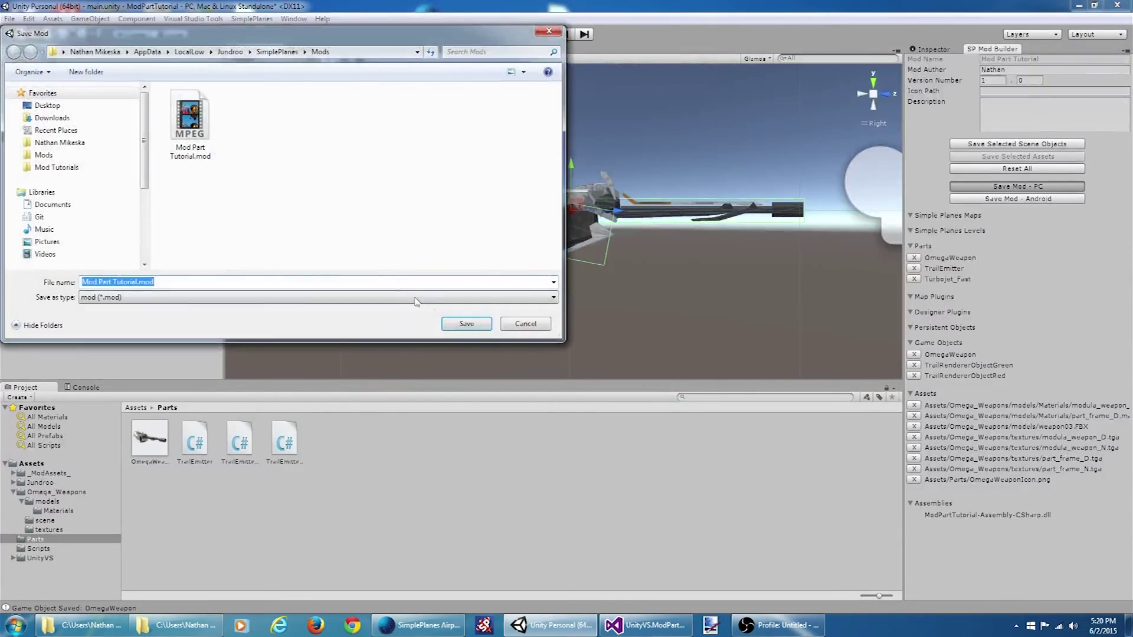
click(467, 324)
click(589, 320)
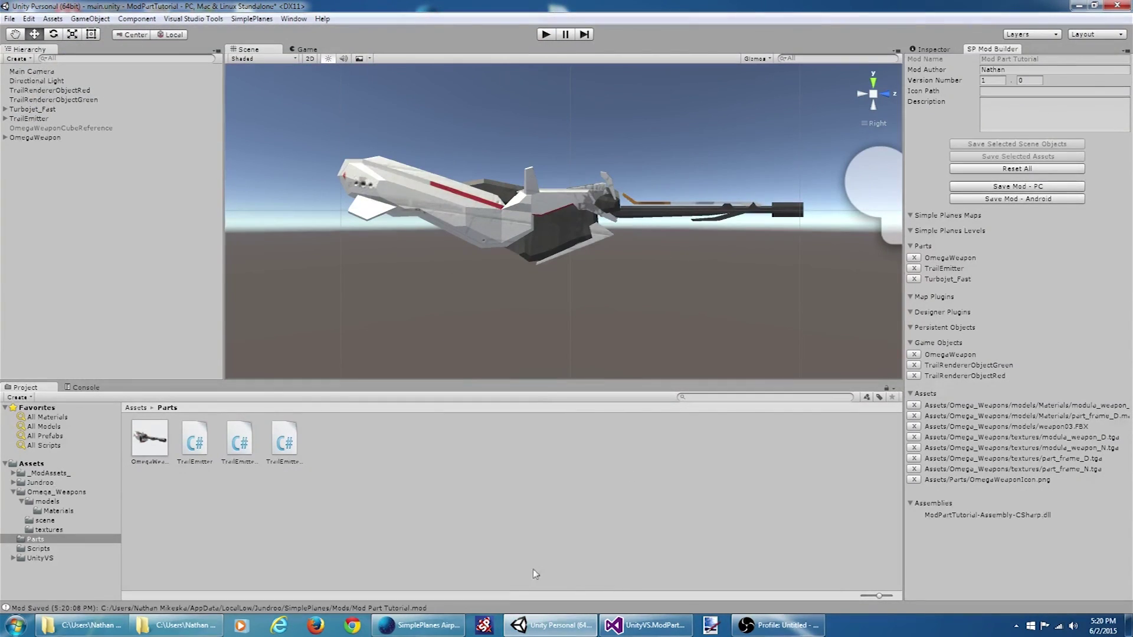
- Switch to SimplePlanes and enable the Mod Part Tutorial mod
click(483, 624)
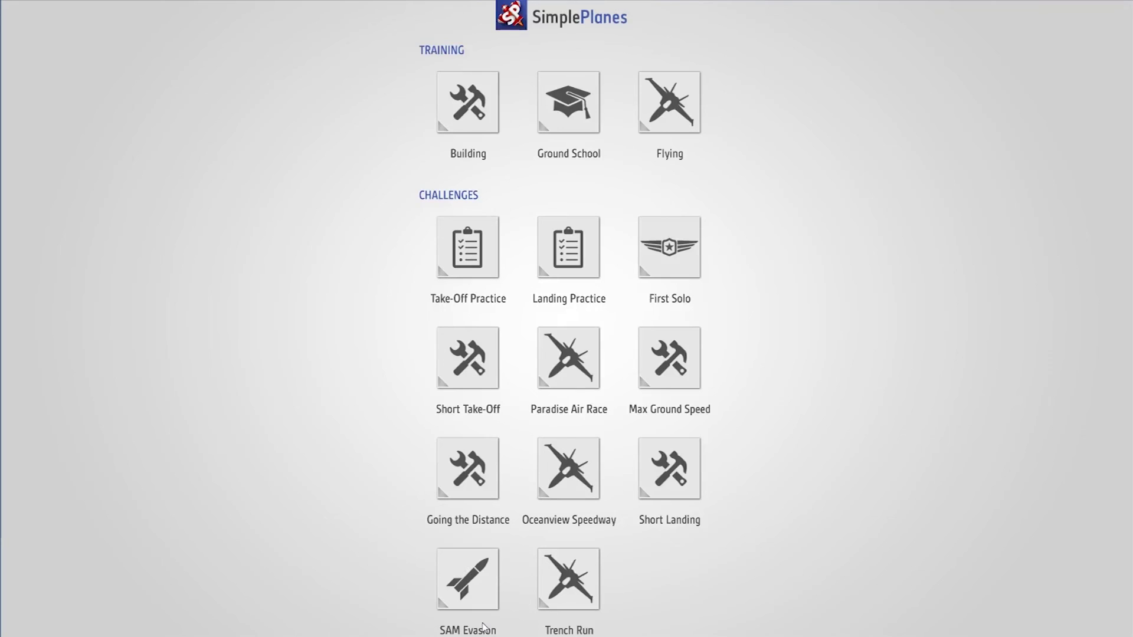
scroll(723, 408, down, 2)
scroll(725, 412, down, 8)
click(467, 319)
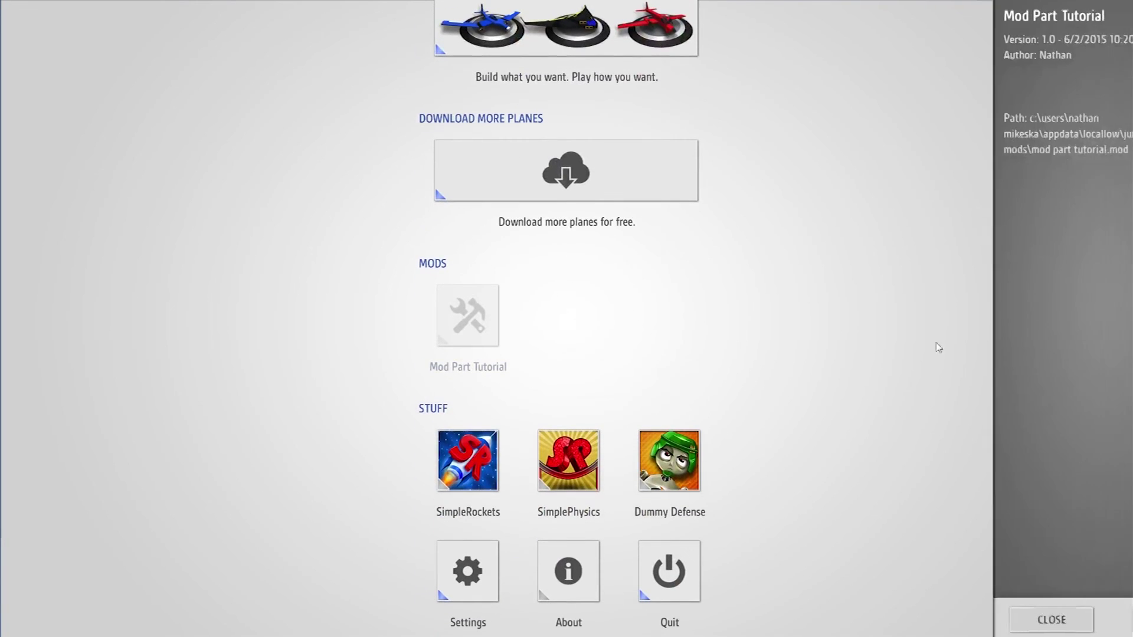
click(1073, 616)
- Load the sandbox and show the Weapons category of the designer's parts
scroll(804, 450, up, 6)
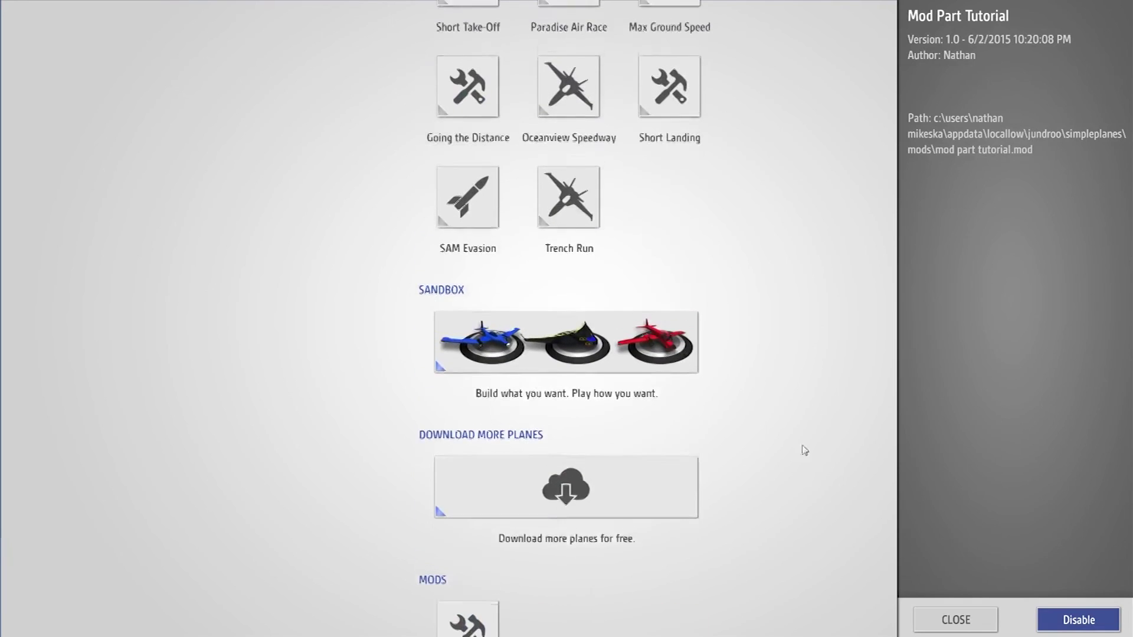
click(638, 330)
click(1074, 615)
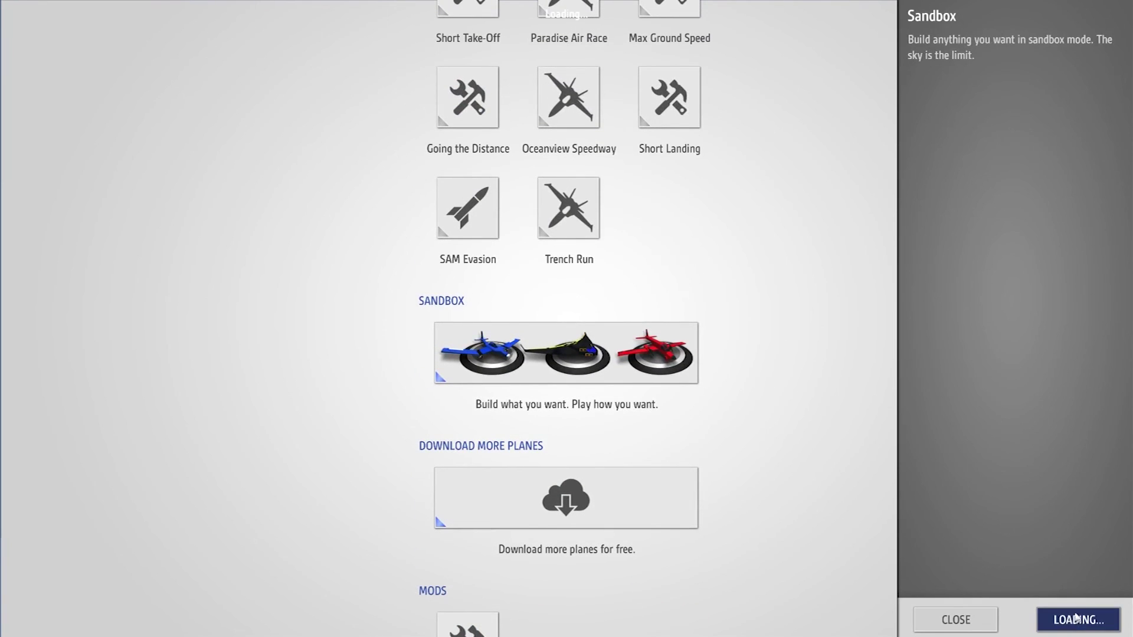
click(1110, 67)
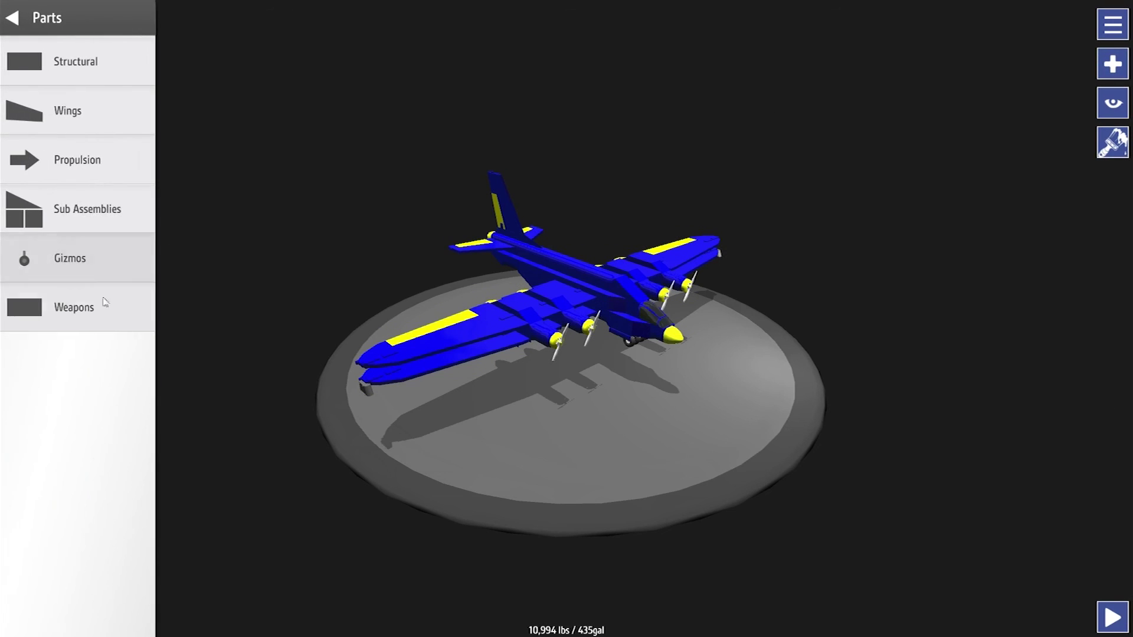
click(94, 306)
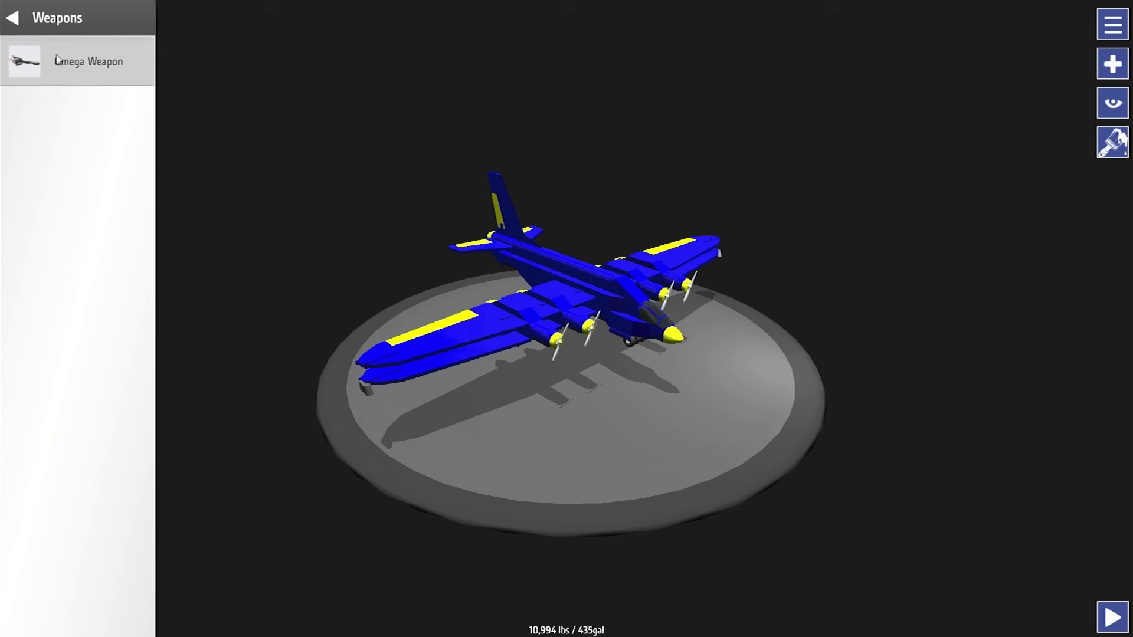
- Attach an Omega Weapon to the pod under one wingtip and remove the plane's yellow nose cone
drag(57, 57, 395, 432)
drag(330, 496, 480, 456)
drag(742, 429, 730, 395)
scroll(748, 347, up, 3)
drag(781, 273, 1063, 53)
drag(799, 430, 290, 250)
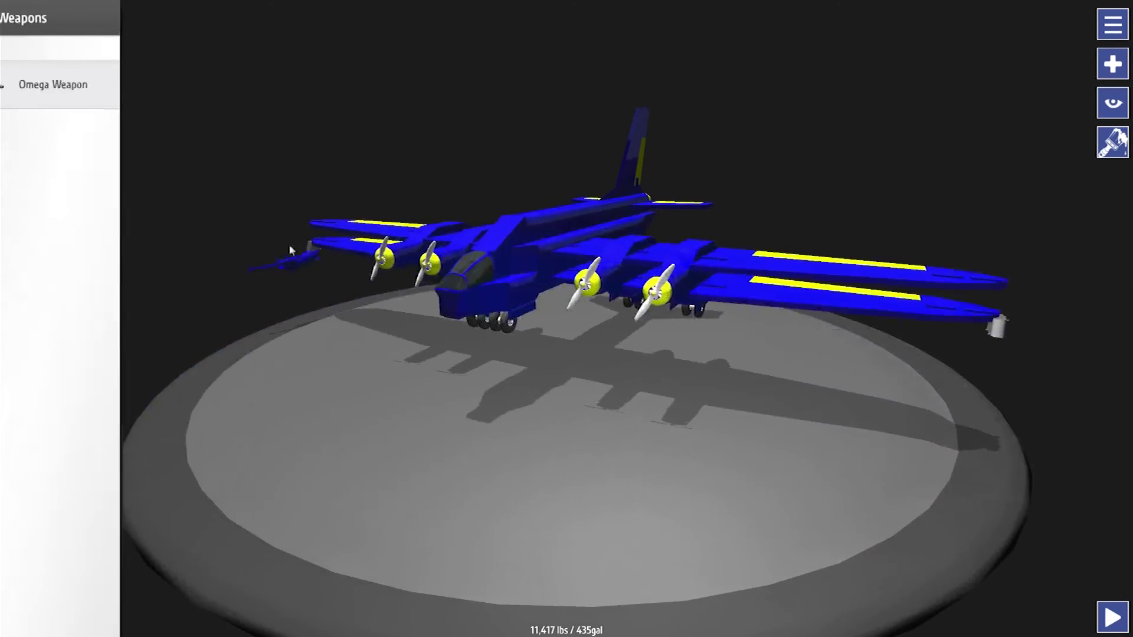
- Attach Omega Weapons to the other wingtip's pod and the plane's nose, and check the mounts from both sides
drag(61, 87, 1001, 357)
drag(1001, 448, 392, 328)
drag(86, 119, 354, 321)
drag(422, 450, 522, 440)
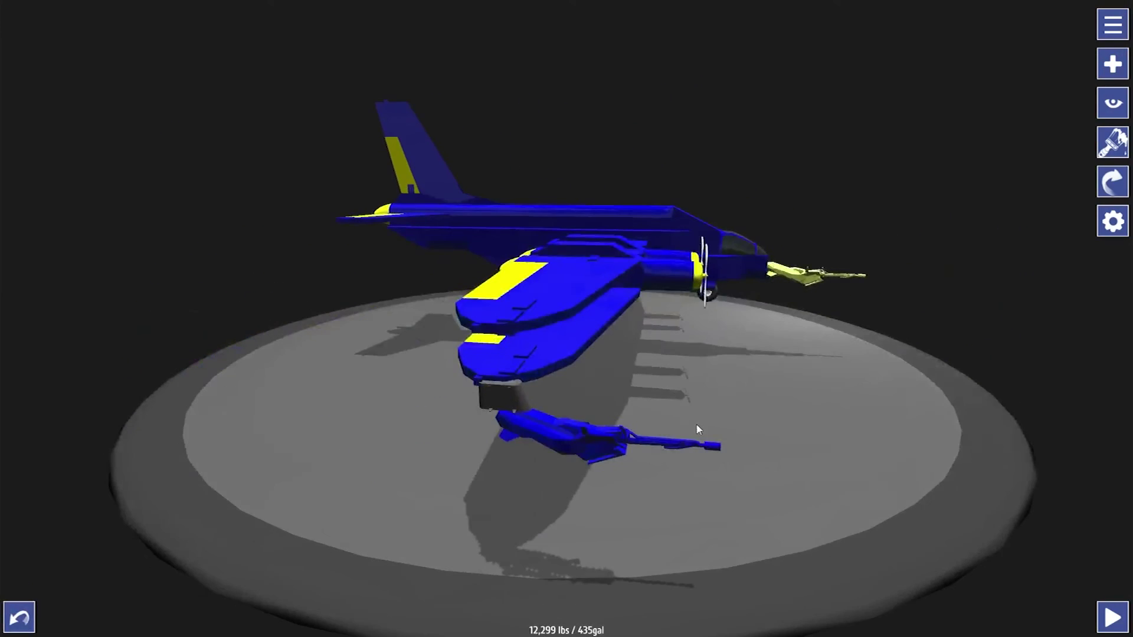
drag(697, 430, 321, 427)
click(587, 436)
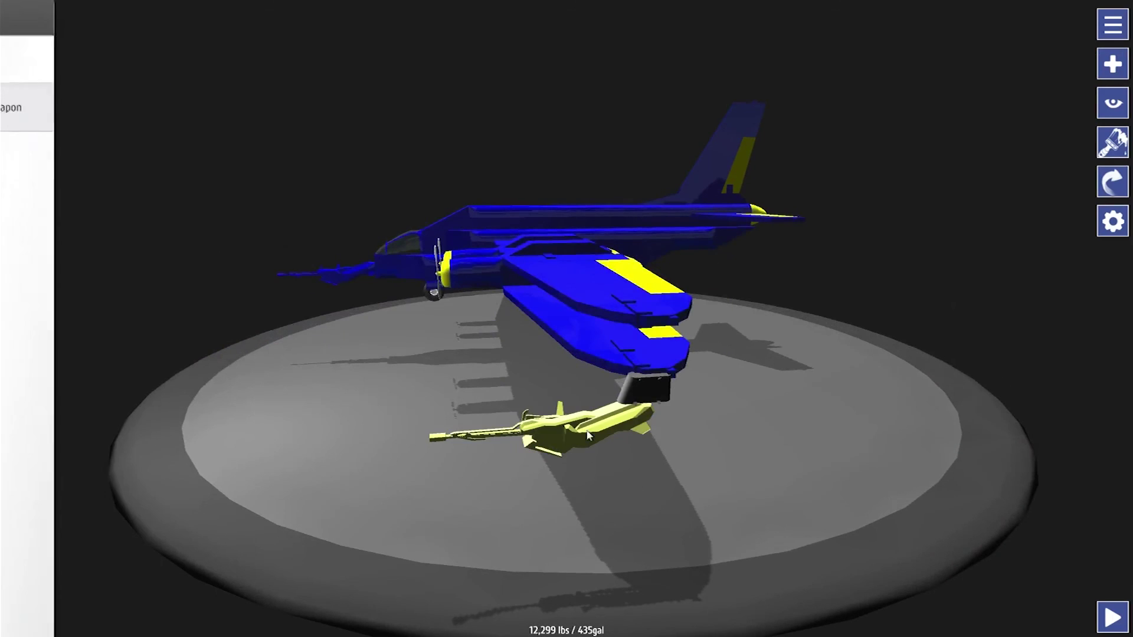
drag(276, 392, 701, 463)
scroll(567, 473, down, 3)
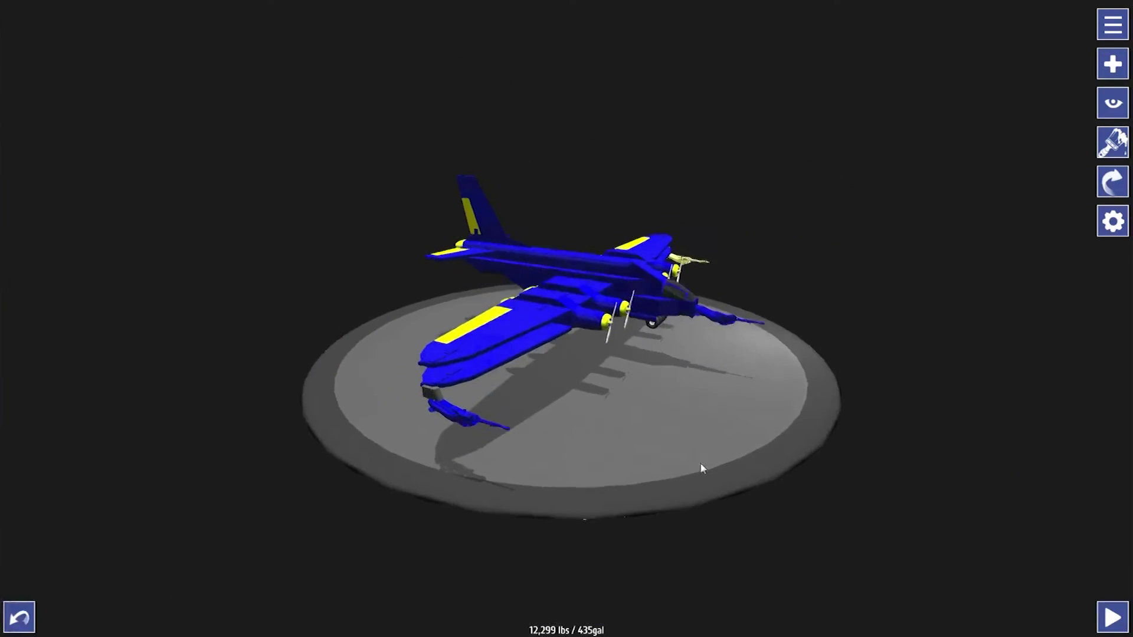
- Paint one wingtip's Omega Weapon with an orange primary colour and dark grey Trim 1
click(463, 414)
click(14, 19)
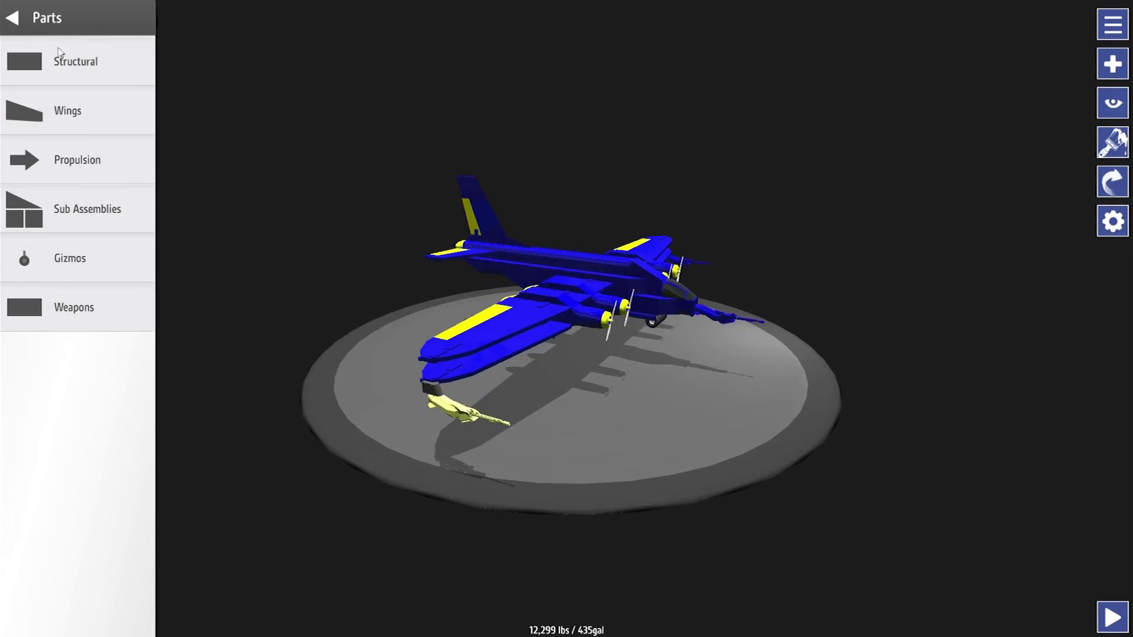
click(13, 19)
click(1117, 147)
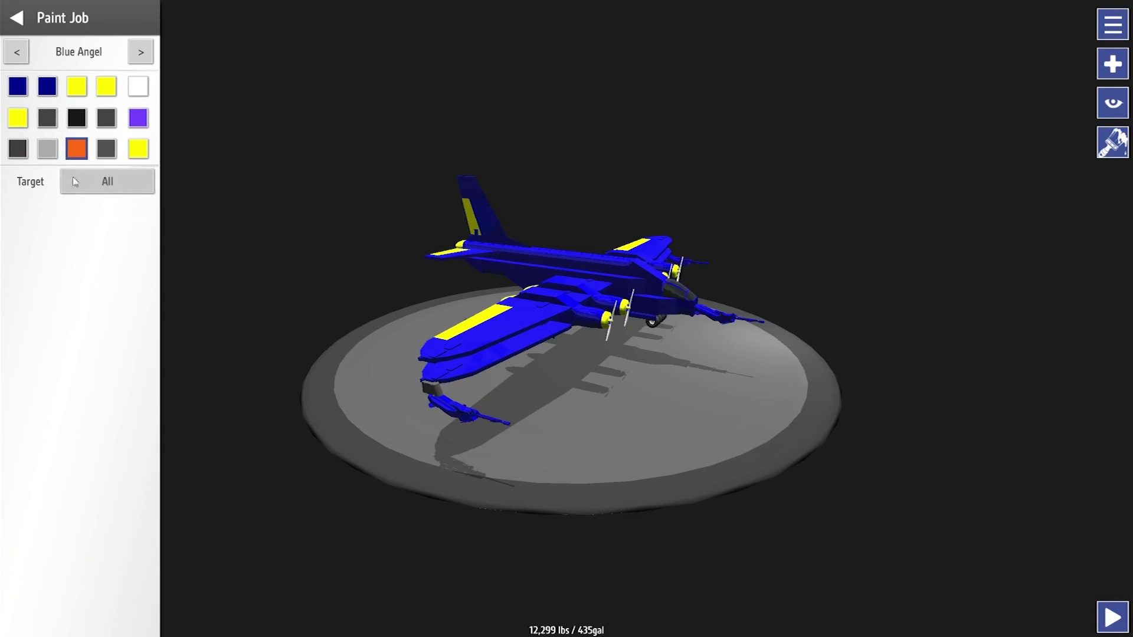
click(458, 414)
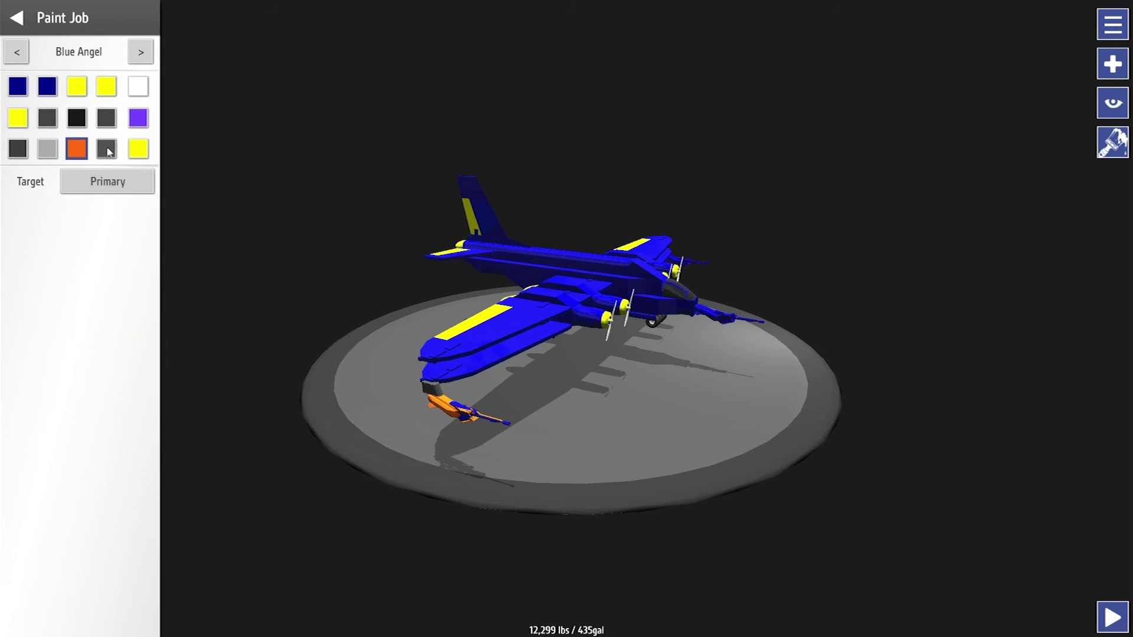
click(449, 415)
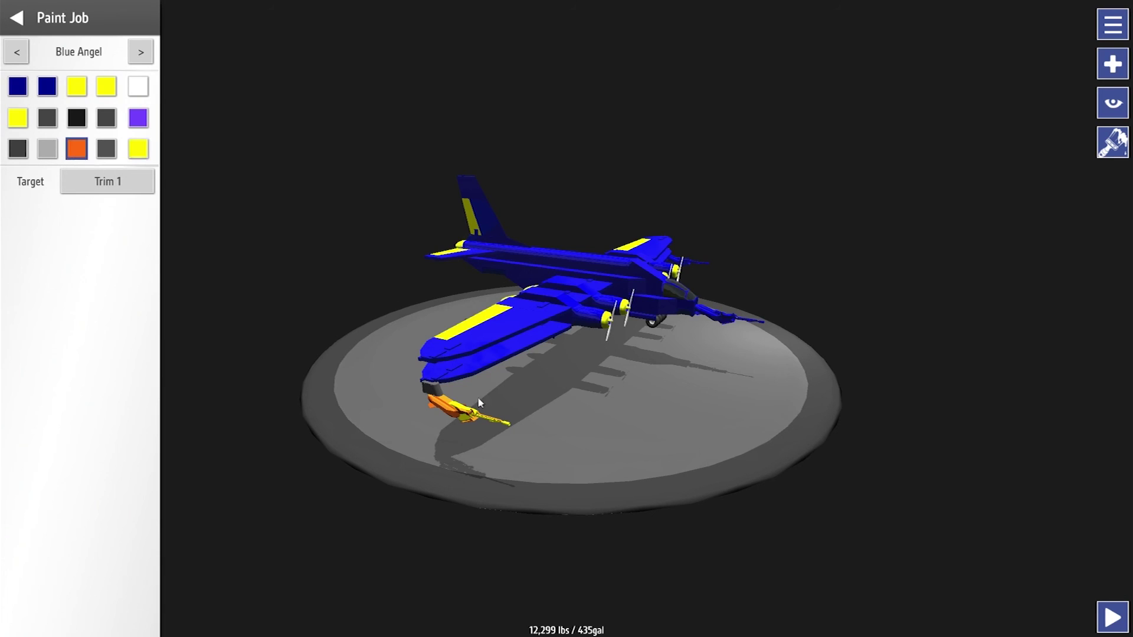
click(446, 409)
- Check the painted plane from both sides, start the sandbox flight, and raise the throttle on the runway
scroll(525, 517, up, 5)
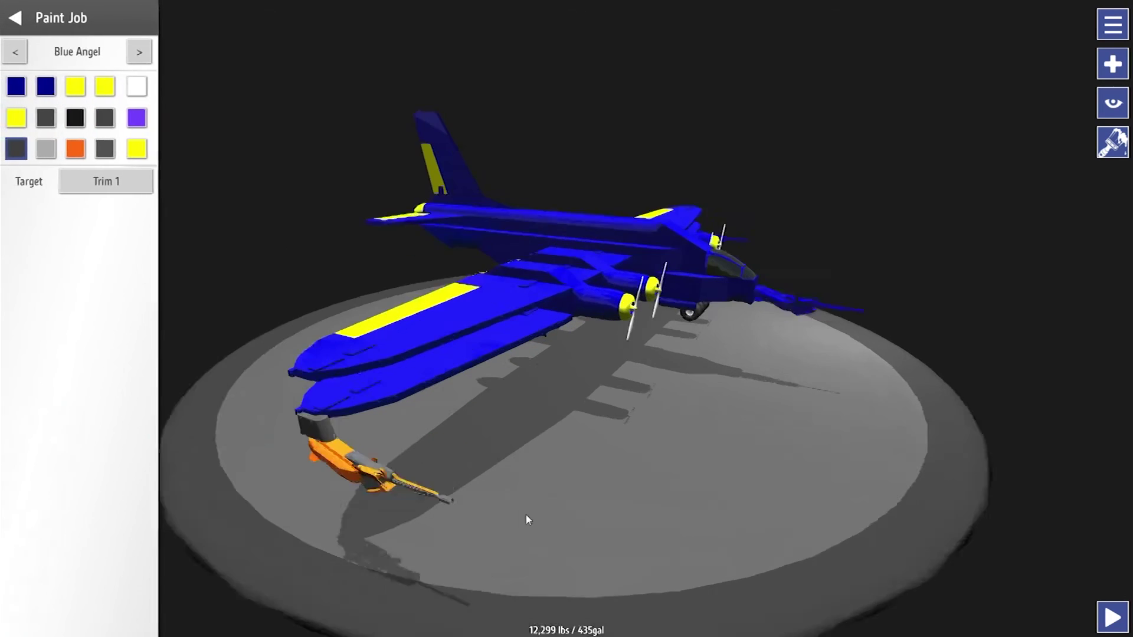
mouse_move(554, 549)
mouse_down()
mouse_move(622, 514)
mouse_move(492, 521)
mouse_up()
scroll(706, 387, down, 5)
mouse_move(706, 387)
mouse_down()
mouse_move(635, 380)
mouse_move(792, 430)
mouse_up()
click(1113, 619)
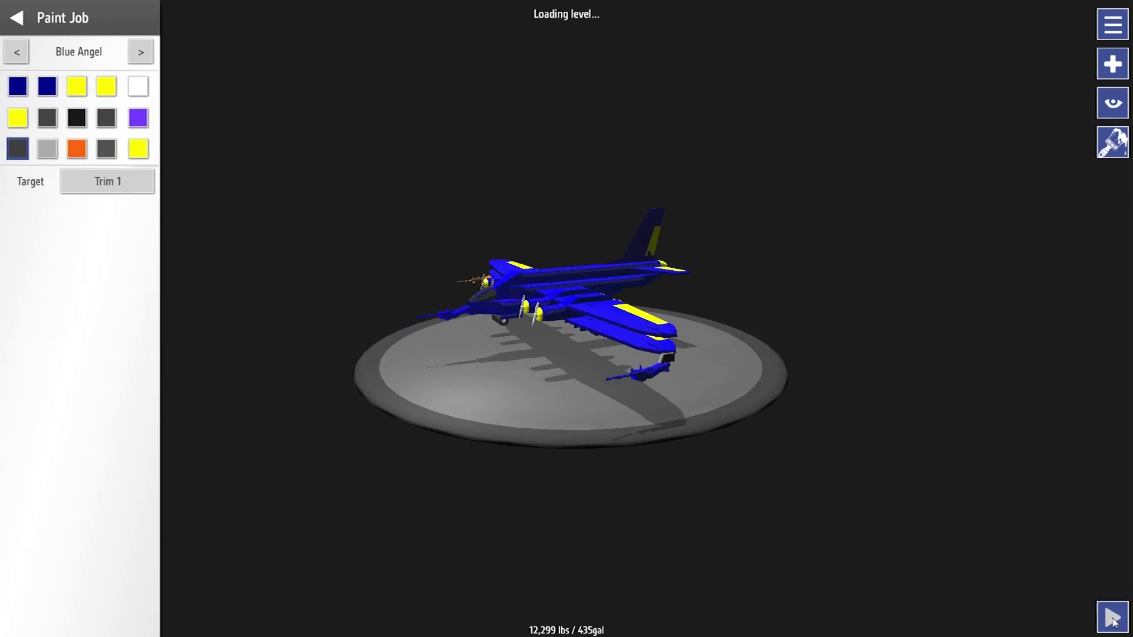
key(shift)
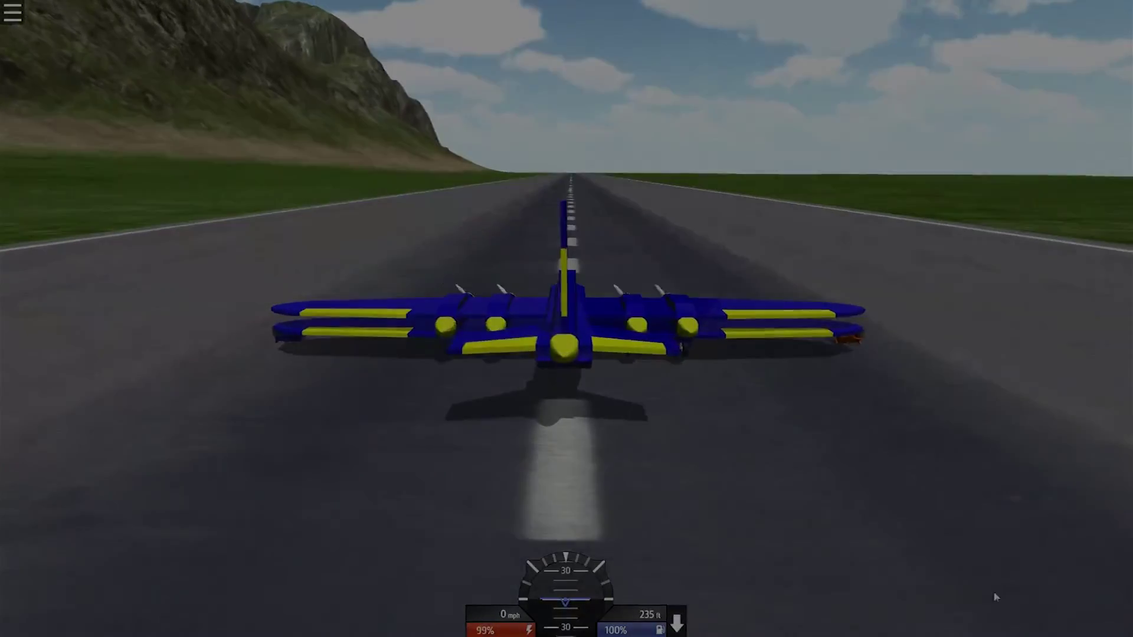